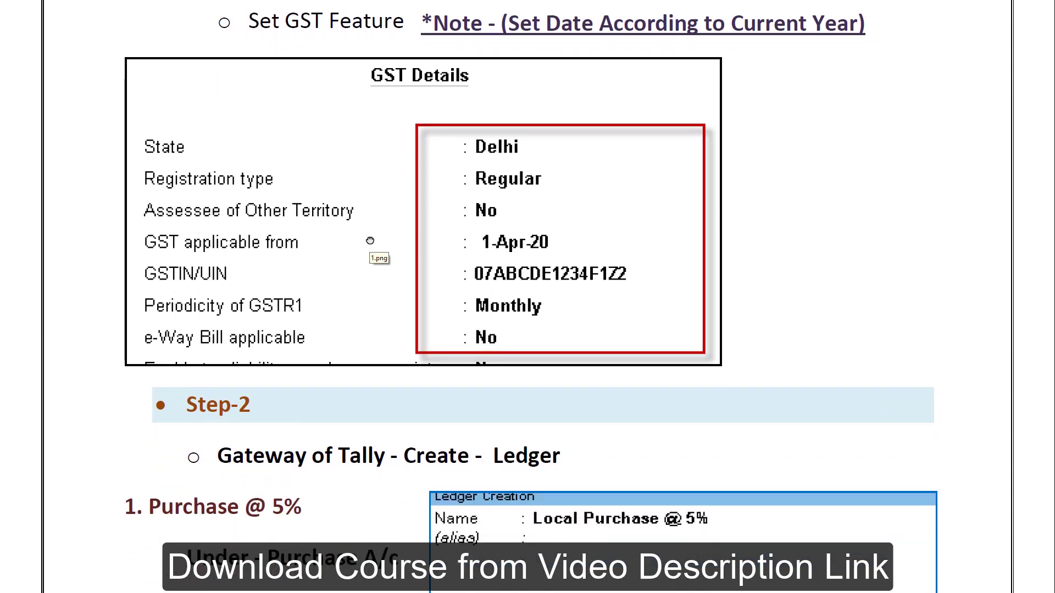
# - Scroll the guide past the Step-2 ledger instructions to the Local Purchase @ 5% GST details screenshot
pyautogui.moveTo(370, 229); pyautogui.dragTo(385, 80)
pyautogui.moveTo(360, 337); pyautogui.dragTo(372, 146)
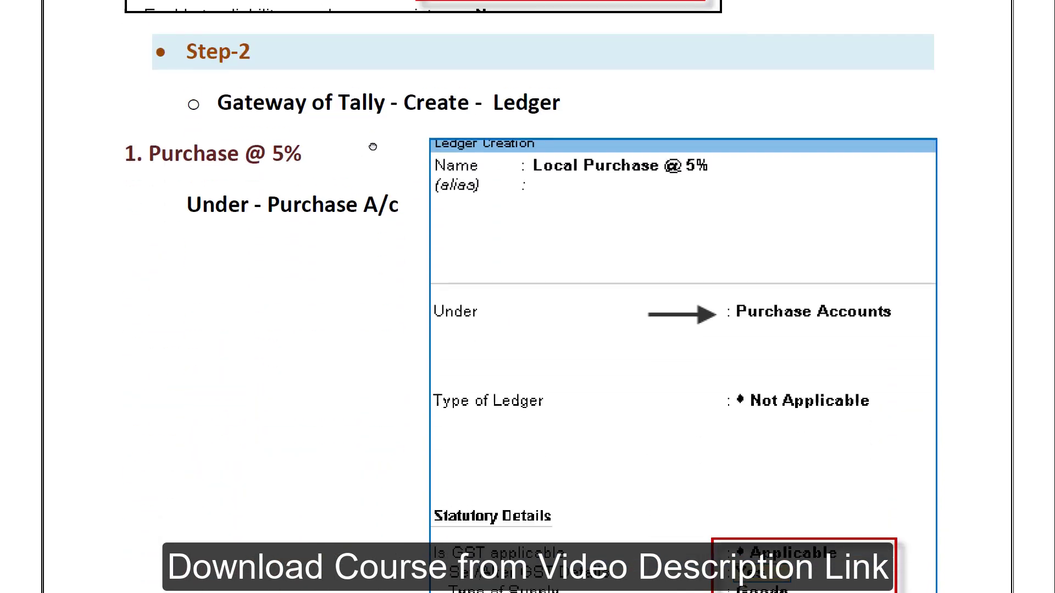
pyautogui.moveTo(350, 319); pyautogui.dragTo(355, 266)
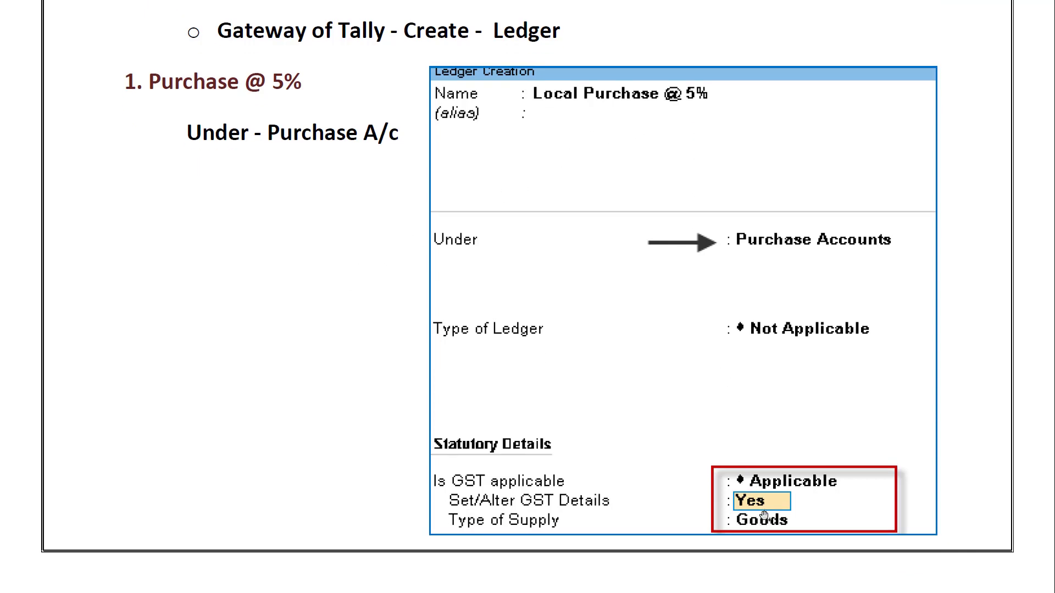
pyautogui.scroll(-1, 776, 516)
pyautogui.moveTo(590, 331); pyautogui.dragTo(591, 218)
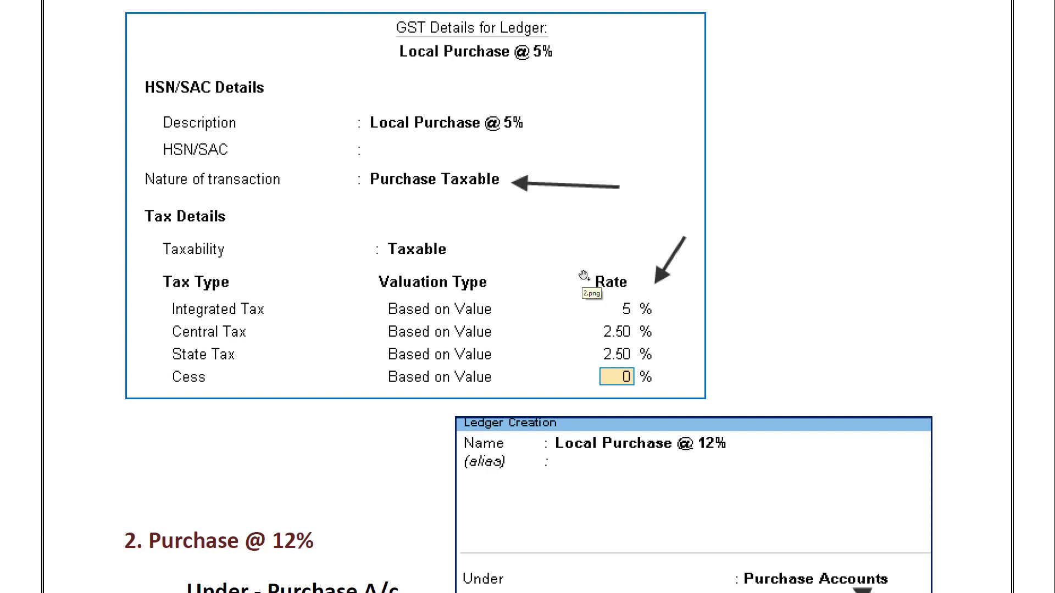
# - Import ledger masters from mytaxledger.xml, modifying existing masters with the new data
pyautogui.hotkey('alt', 'Tab')
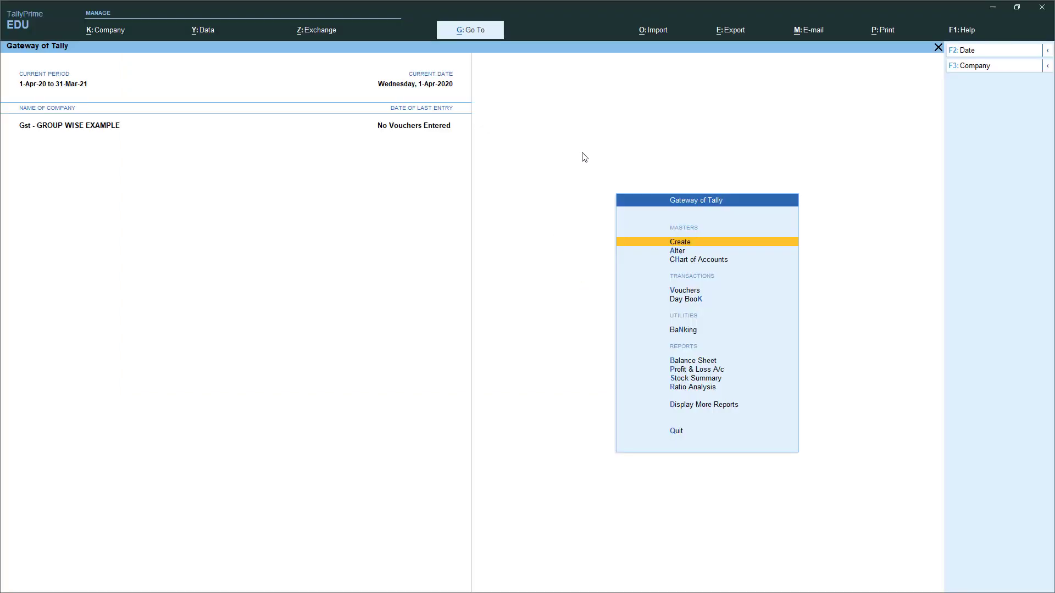
pyautogui.click(646, 34)
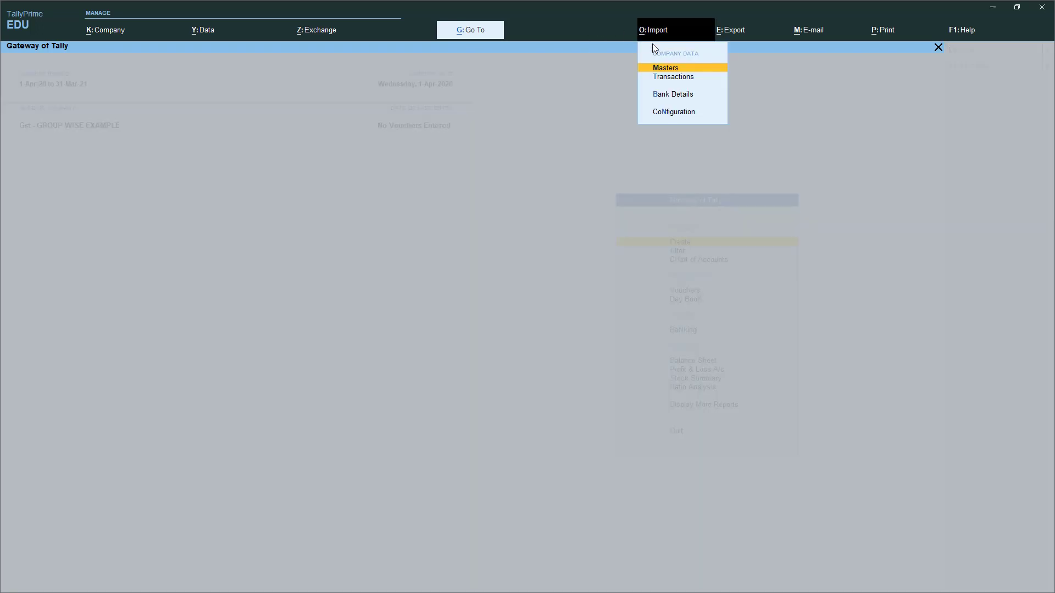
pyautogui.click(665, 69)
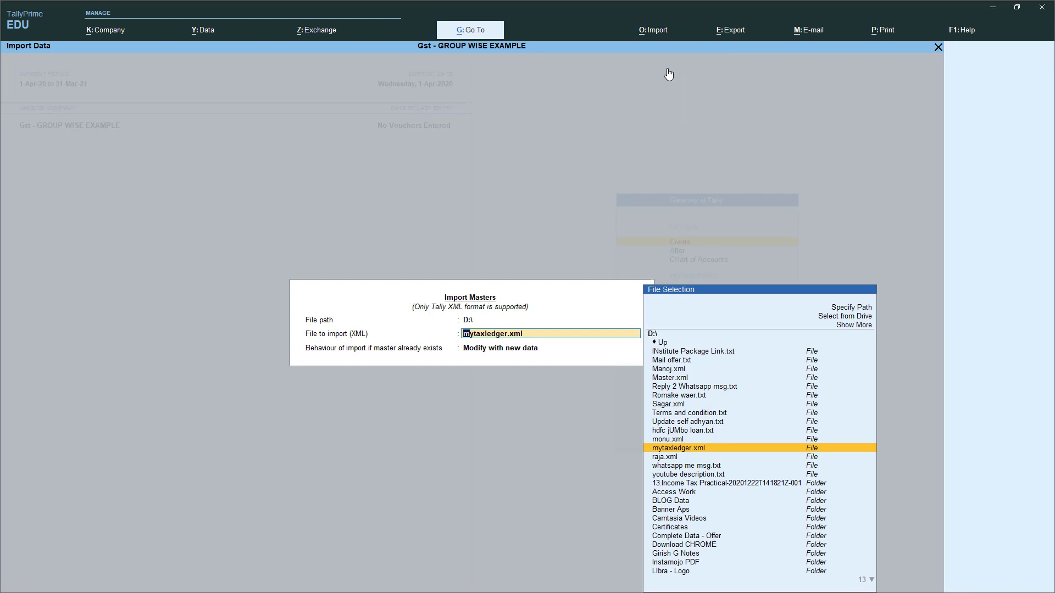
pyautogui.press('Return')
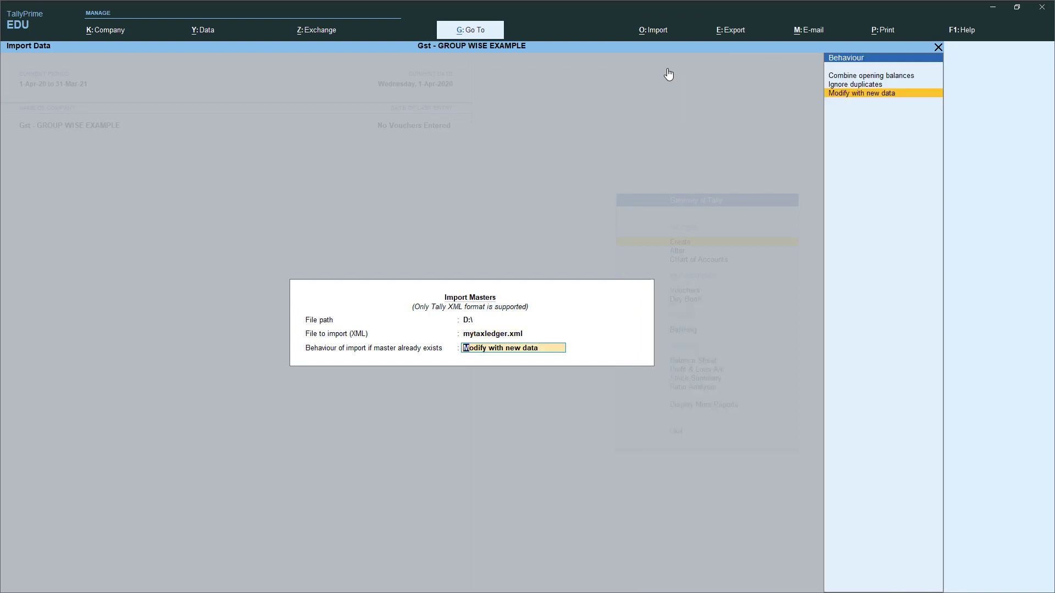
pyautogui.press('Return')
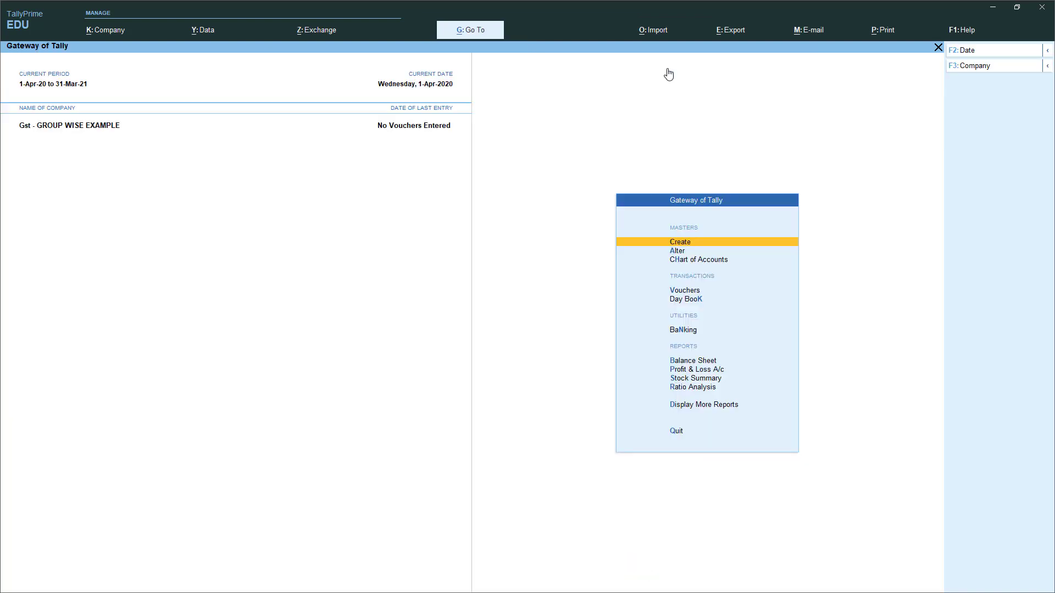
pyautogui.press('Down')
pyautogui.press('Return')
# - Open the Inter-State Purchase @ 12% ledger for alteration
pyautogui.press('Down')
pyautogui.press('Return')
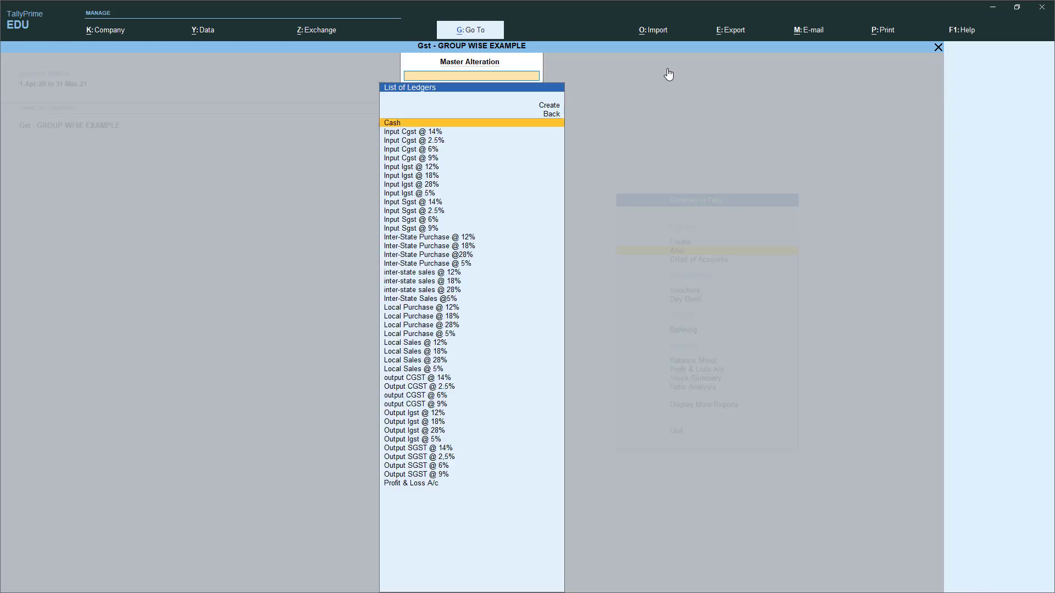
pyautogui.press('Down')
pyautogui.press('Down')
pyautogui.press('Down')
pyautogui.press('Down')
pyautogui.press('Down')
pyautogui.press('Down')
pyautogui.press('Down')
pyautogui.press('Down')
pyautogui.press('Down')
pyautogui.press('Down')
pyautogui.press('Down')
pyautogui.press('Down')
pyautogui.press('Down')
pyautogui.press('Down')
pyautogui.press('Down')
pyautogui.press('Down')
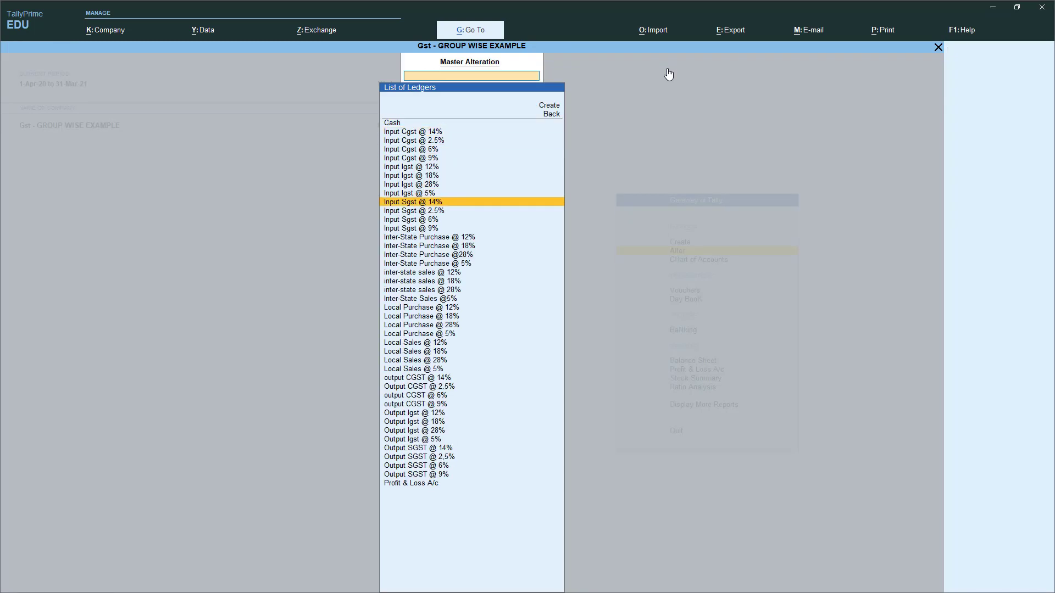
pyautogui.press('Up')
pyautogui.press('Up')
pyautogui.press('Up')
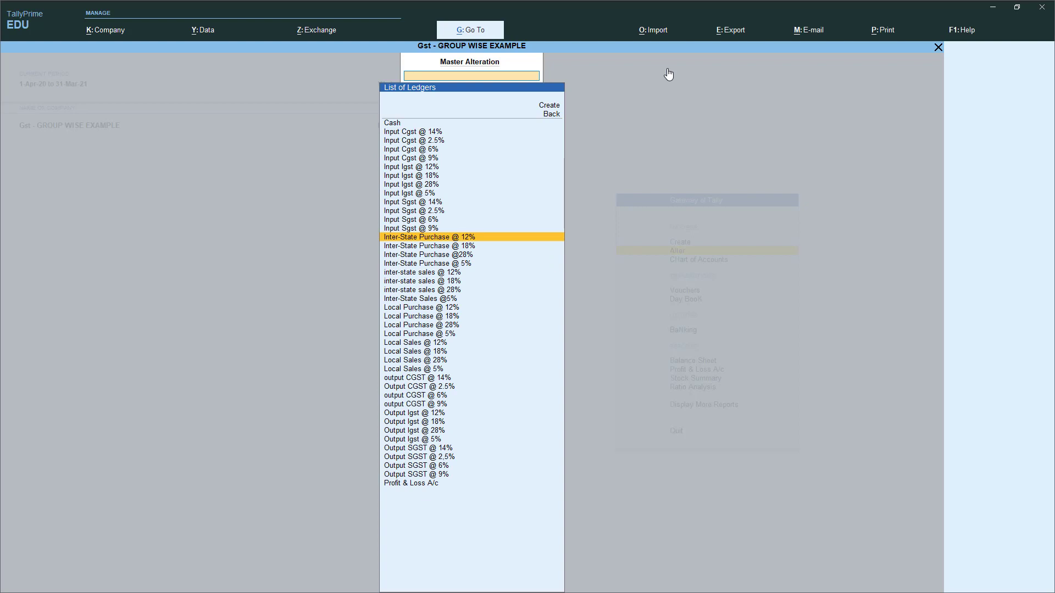
pyautogui.press('Return')
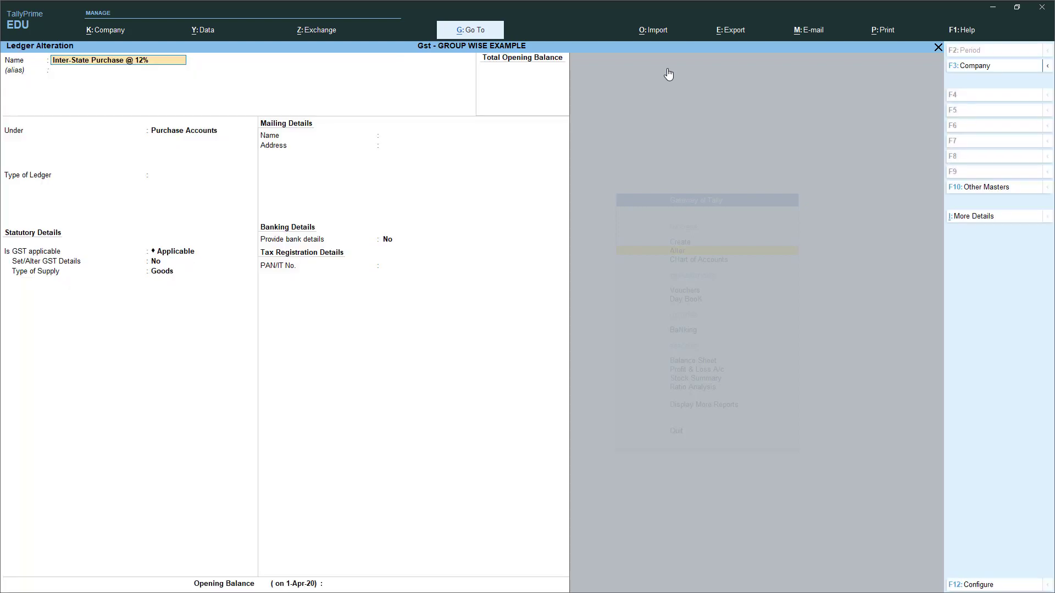
# - Give Inter-State Purchase @ 12% Interstate Purchase Taxable GST details at 12% integrated tax and save it
pyautogui.press('Return')
pyautogui.press('Return')
pyautogui.press('Return')
pyautogui.press('Return')
pyautogui.write('Y')
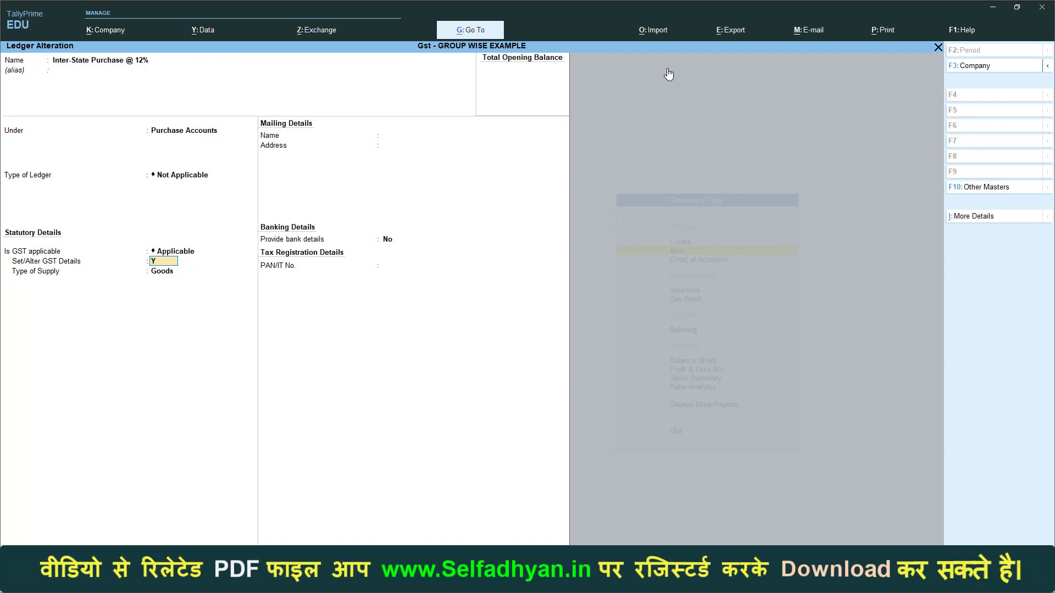
pyautogui.press('Return')
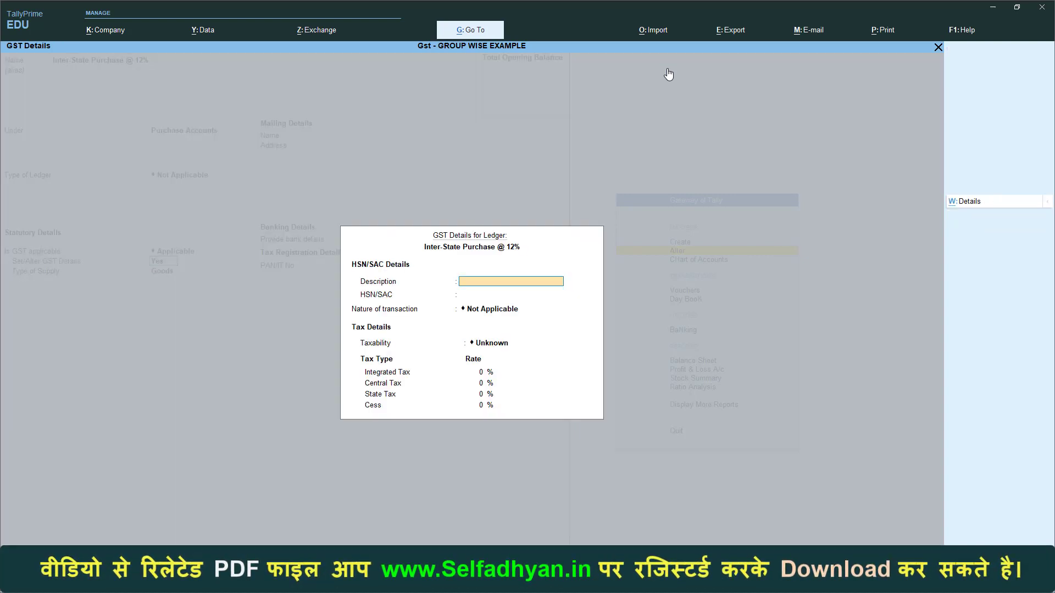
pyautogui.press('Return')
pyautogui.press('Return')
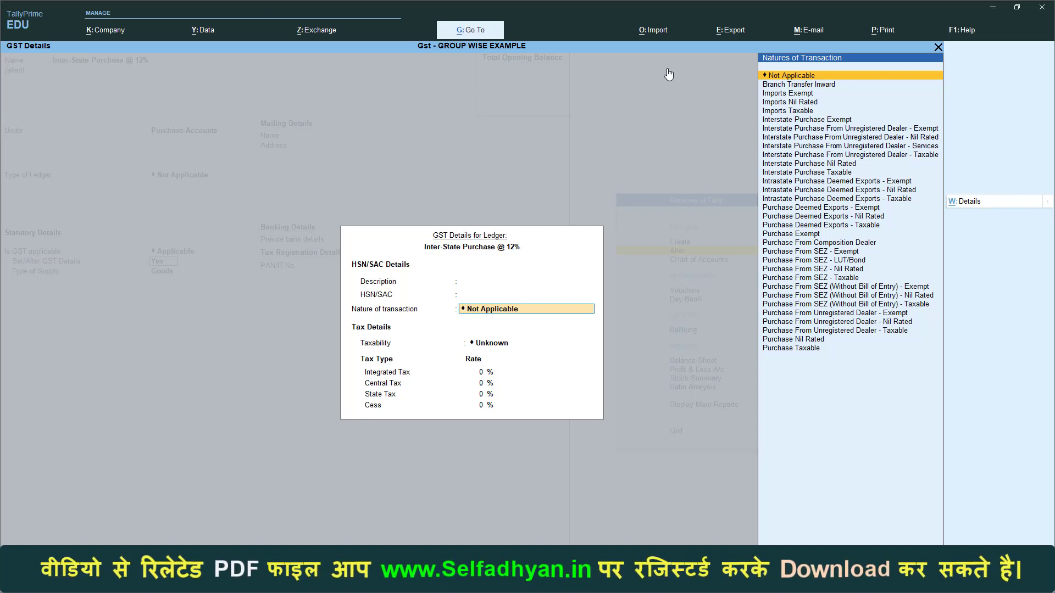
pyautogui.write('INTER')
pyautogui.press('Down')
pyautogui.press('Down')
pyautogui.press('Down')
pyautogui.press('Down')
pyautogui.press('Down')
pyautogui.press('Down')
pyautogui.press('Down')
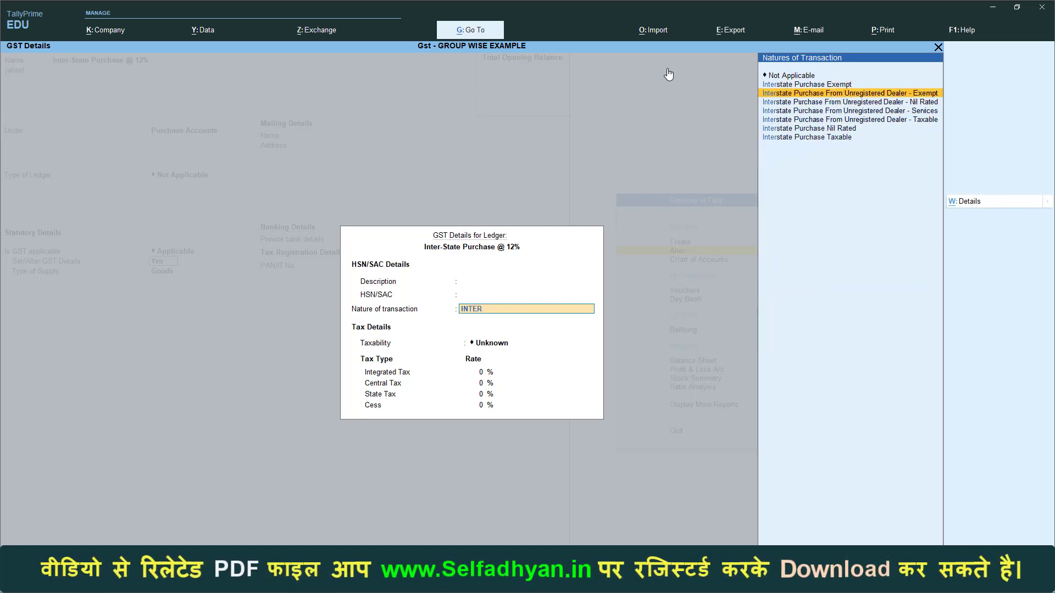
pyautogui.press('Return')
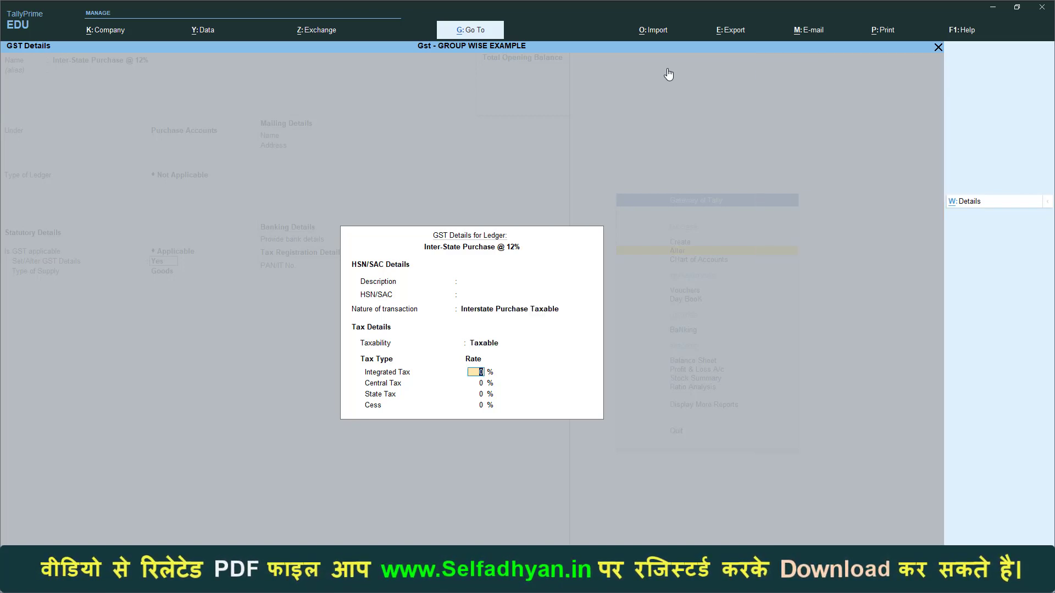
pyautogui.write('12')
pyautogui.press('Return')
pyautogui.press('Return')
pyautogui.press('Return')
pyautogui.press('Return')
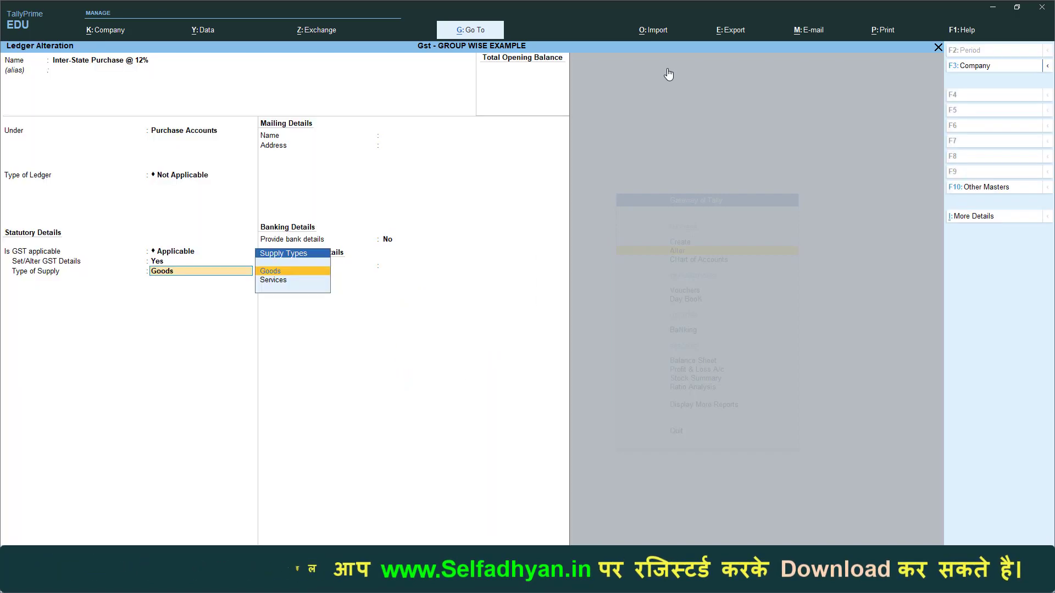
pyautogui.press('Return')
pyautogui.press('Return')
pyautogui.press('Return')
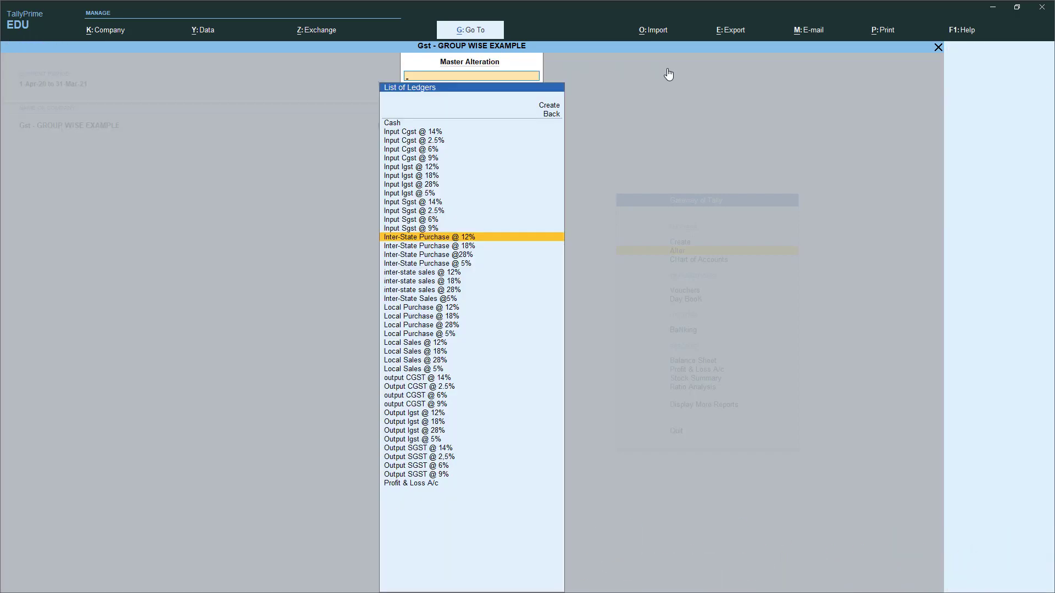
pyautogui.press('Down')
# - Set Inter-State Purchase @ 18% to Interstate Purchase Taxable at 18% integrated tax, Goods supply, and save
pyautogui.press('Return')
pyautogui.press('Return')
pyautogui.press('Return')
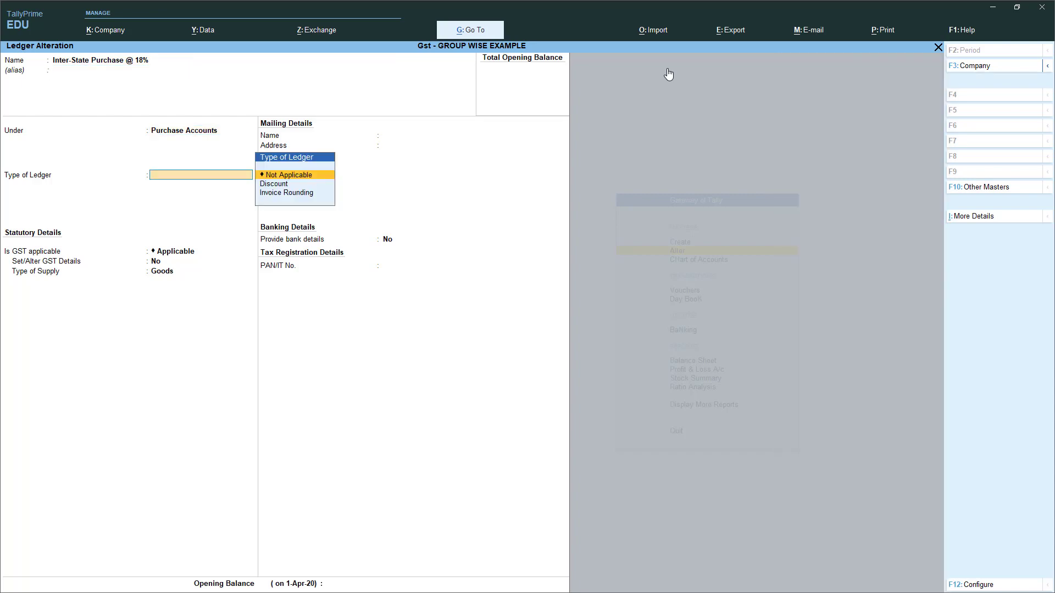
pyautogui.press('Return')
pyautogui.press('Return')
pyautogui.write('y')
pyautogui.press('Return')
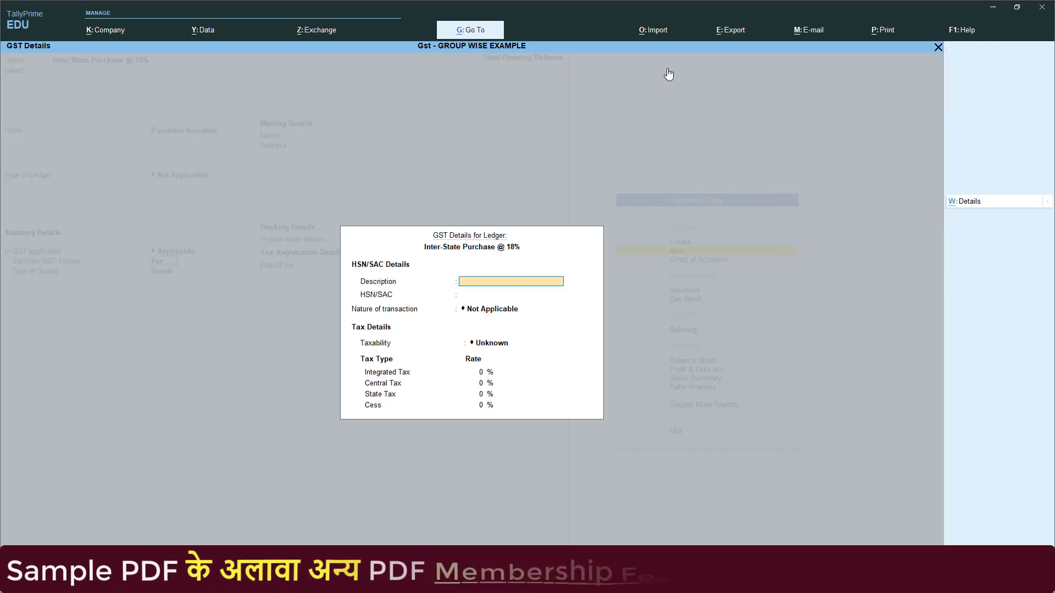
pyautogui.press('Return')
pyautogui.press('Return')
pyautogui.write('inter')
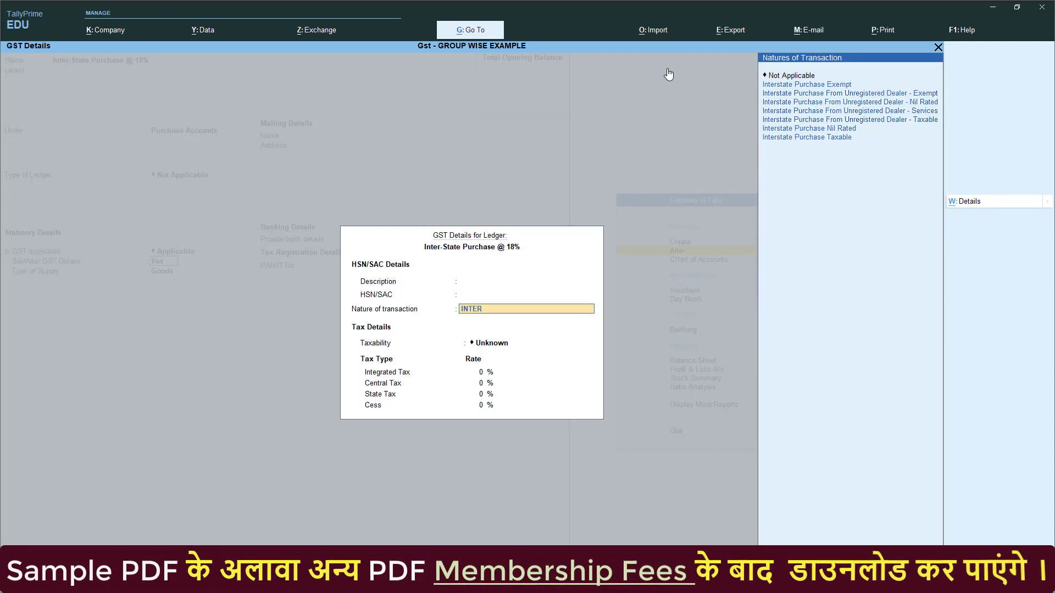
pyautogui.press('Down')
pyautogui.press('Down')
pyautogui.press('Down')
pyautogui.press('Down')
pyautogui.press('Down')
pyautogui.press('Down')
pyautogui.press('Return')
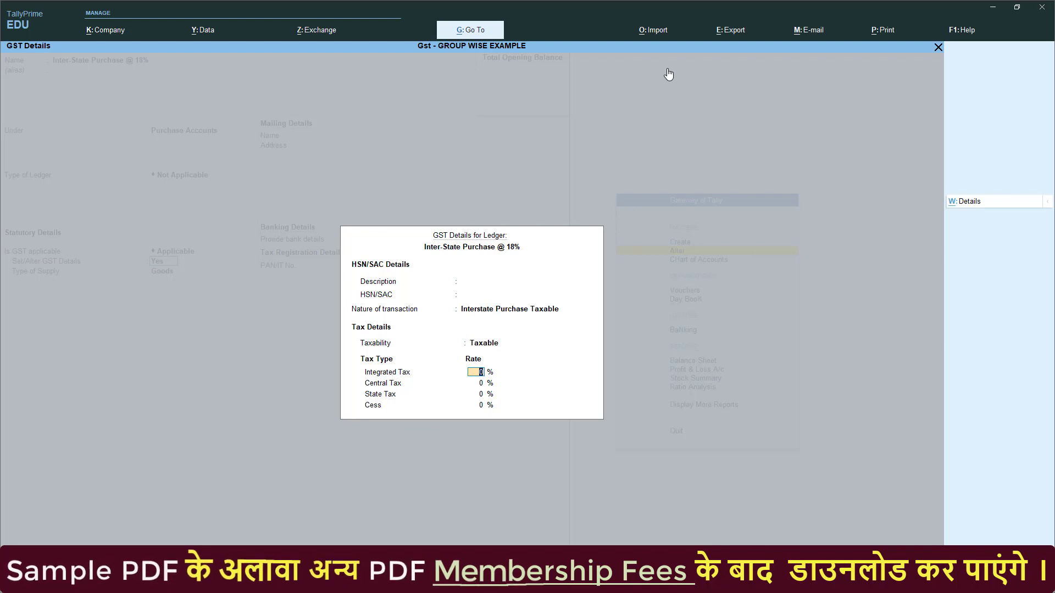
pyautogui.write('18')
pyautogui.press('Return')
pyautogui.press('Return')
pyautogui.press('Return')
pyautogui.press('Return')
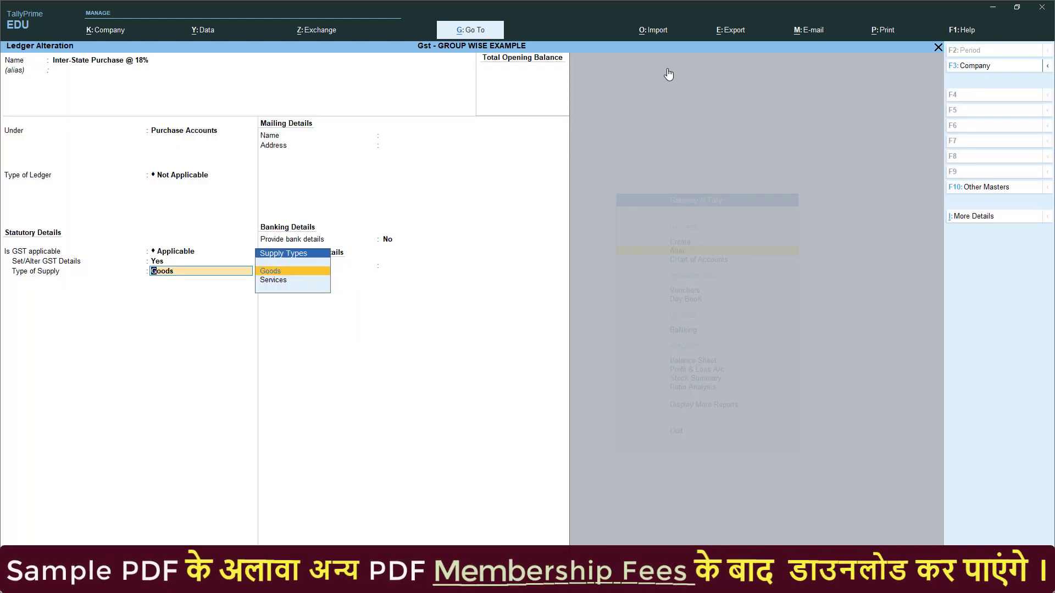
pyautogui.press('Return')
pyautogui.hotkey('ctrl', 'a')
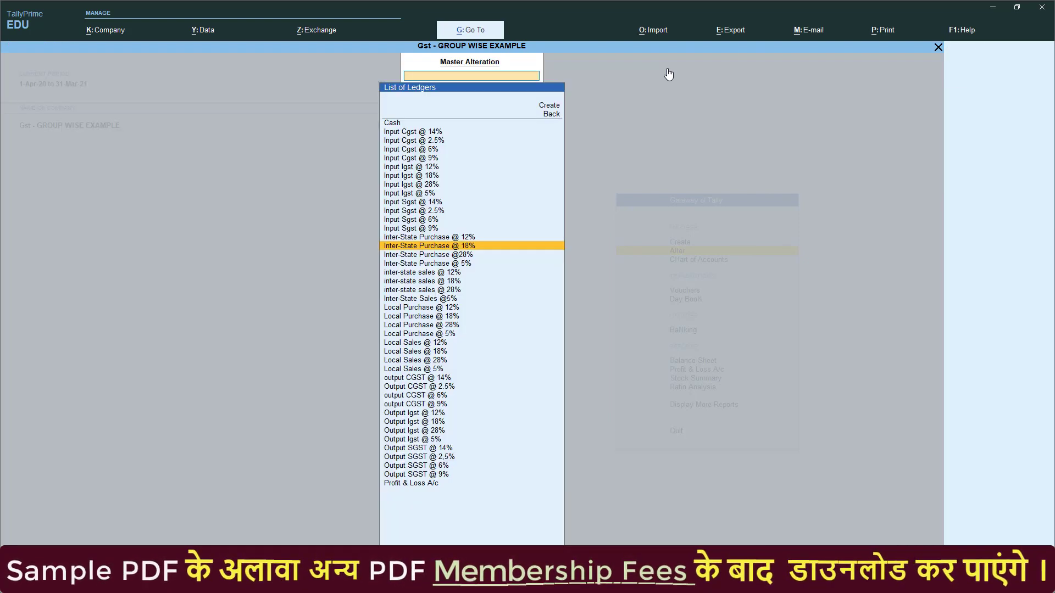
pyautogui.press('Return')
pyautogui.press('Return')
pyautogui.press('Return')
pyautogui.press('Return')
pyautogui.press('Return')
pyautogui.press('Return')
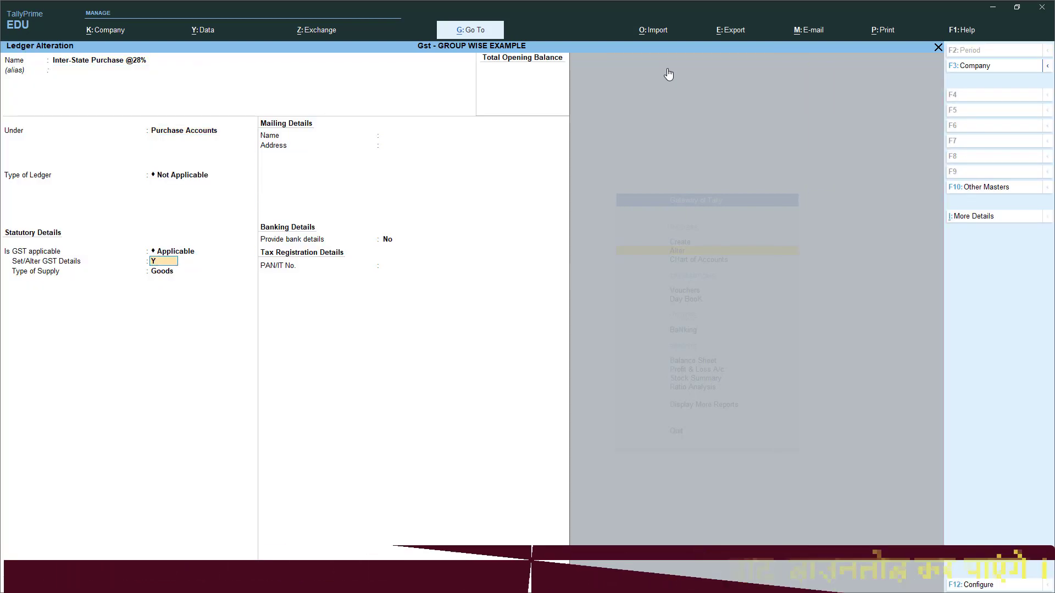
pyautogui.press('Return')
pyautogui.press('Return')
pyautogui.press('Return')
pyautogui.write('INTER')
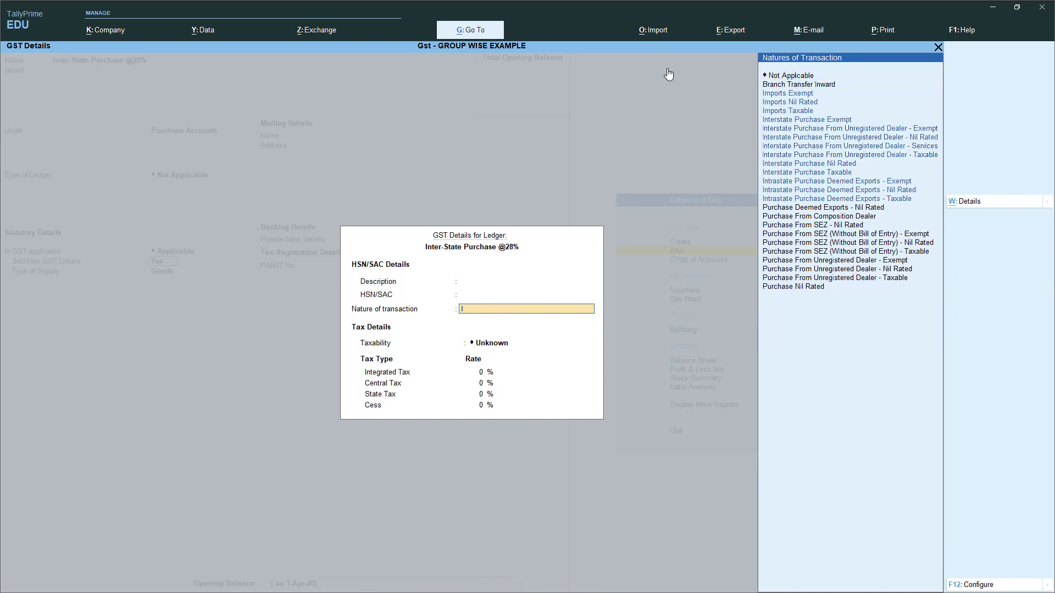
pyautogui.press('Down')
pyautogui.press('Down')
pyautogui.press('Down')
pyautogui.press('Down')
pyautogui.press('Down')
pyautogui.press('Down')
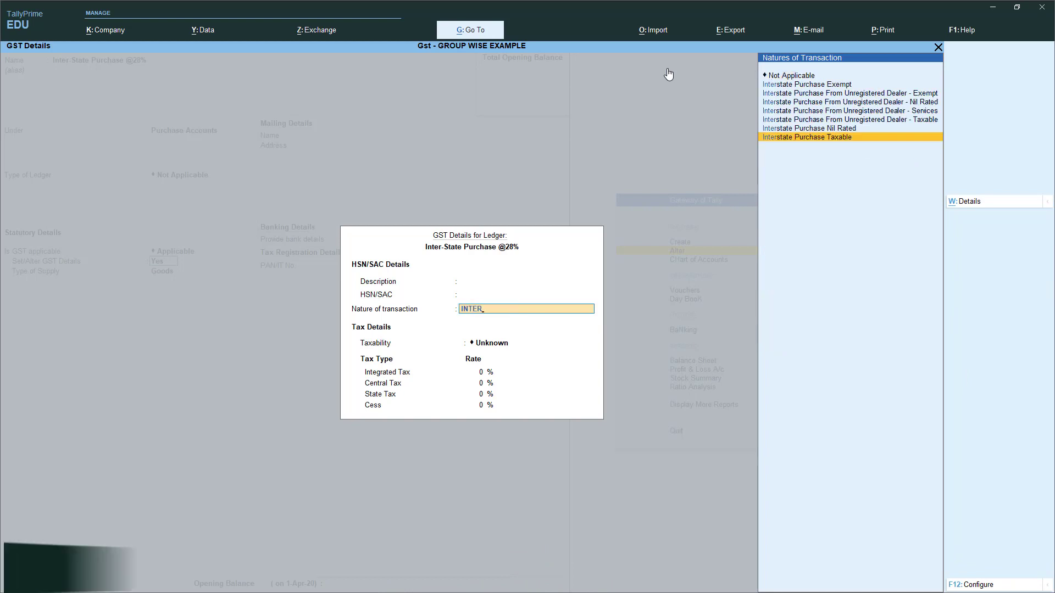
pyautogui.press('Return')
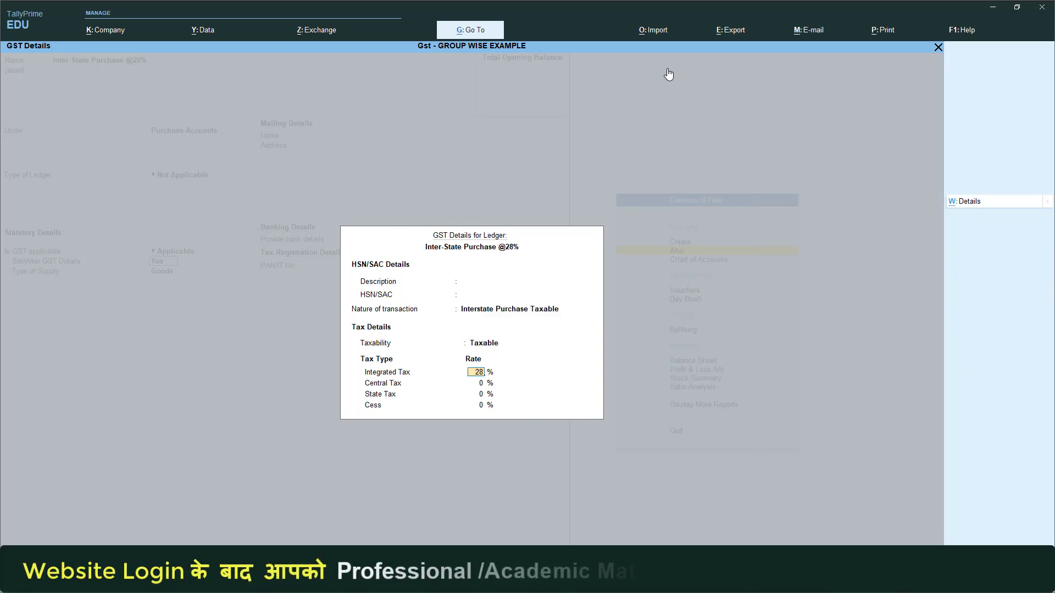
pyautogui.press('Return')
pyautogui.press('Return')
pyautogui.press('Return')
# - Set Inter-State Purchase @ 5% GST details to Interstate Purchase Taxable with 5% integrated tax
pyautogui.press('Return')
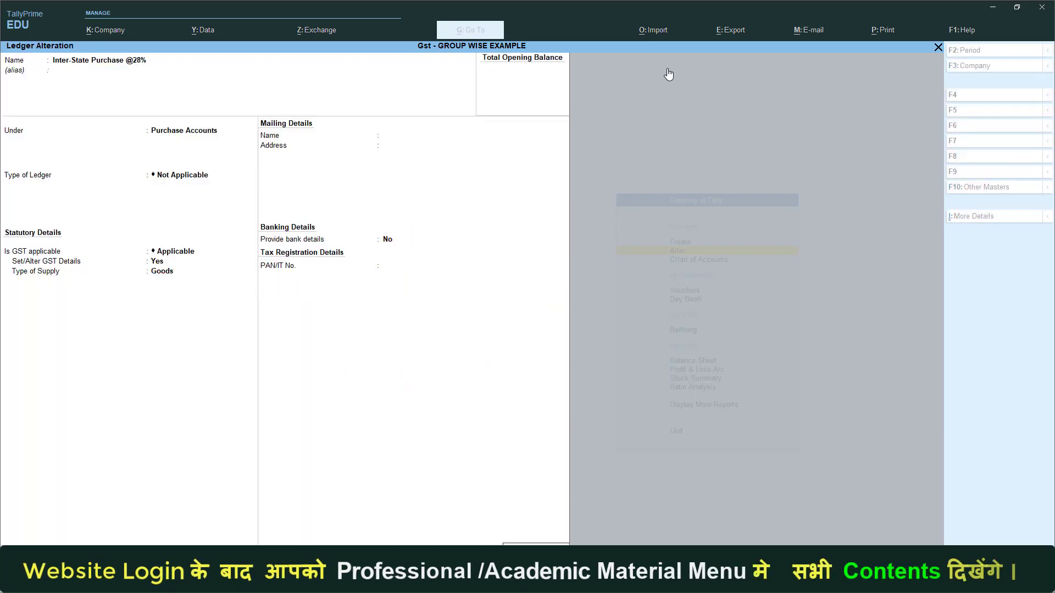
pyautogui.hotkey('ctrl', 'a')
pyautogui.press('Down')
pyautogui.press('Return')
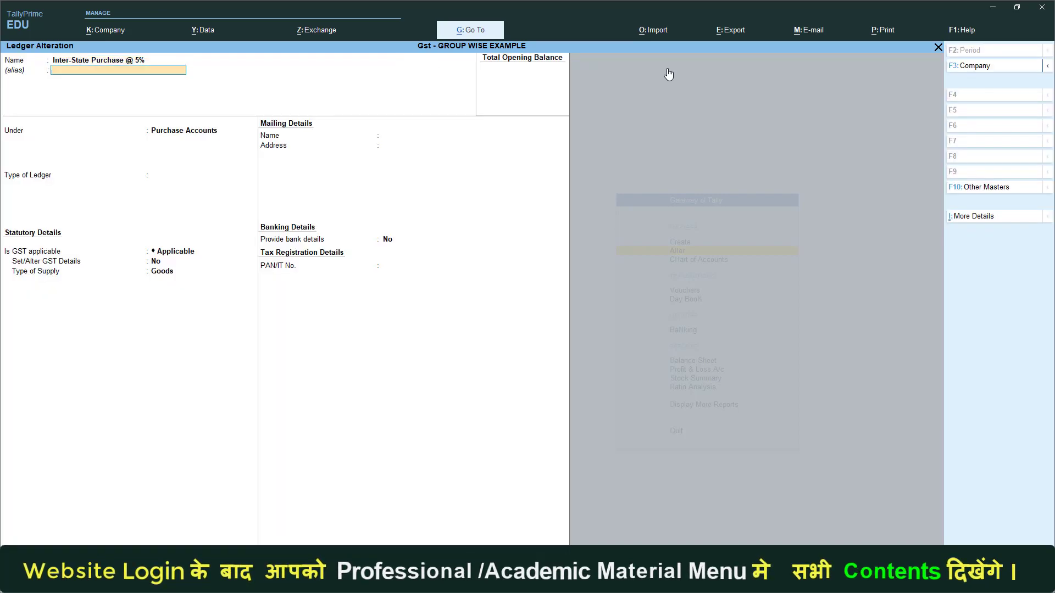
pyautogui.press('Return')
pyautogui.press('Return')
pyautogui.press('Return')
pyautogui.press('Return')
pyautogui.press('Return')
pyautogui.write('n')
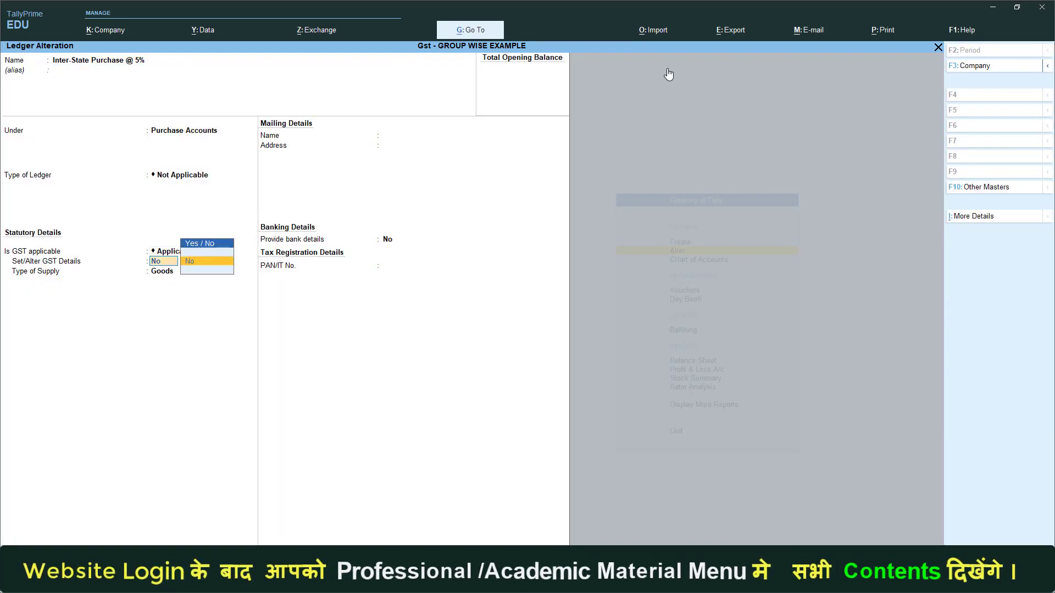
pyautogui.press('BackSpace')
pyautogui.write('y')
pyautogui.press('Return')
pyautogui.press('Return')
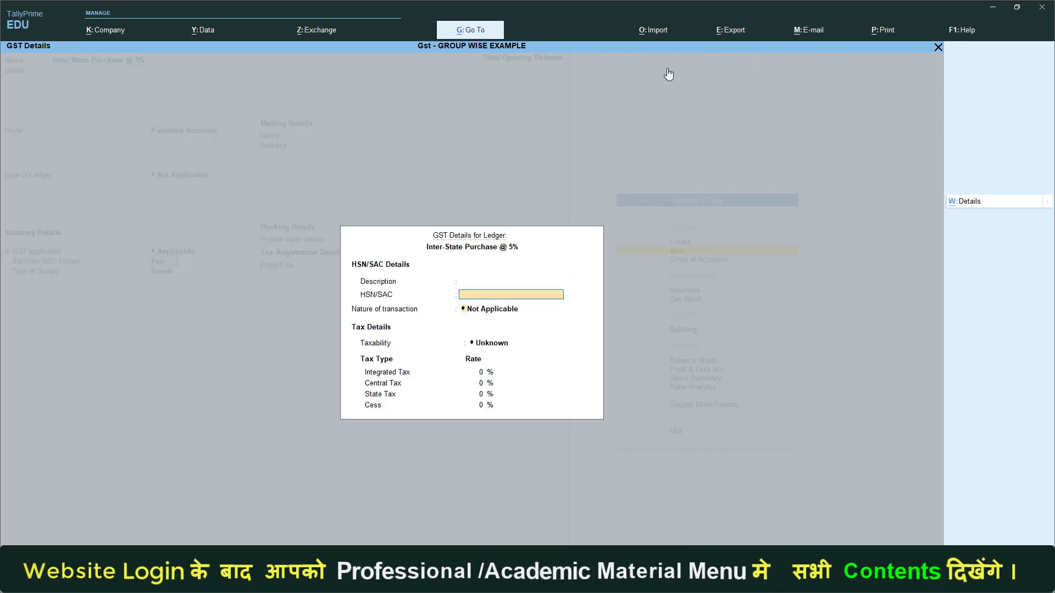
pyautogui.press('Return')
pyautogui.write('inter tax')
pyautogui.press('Return')
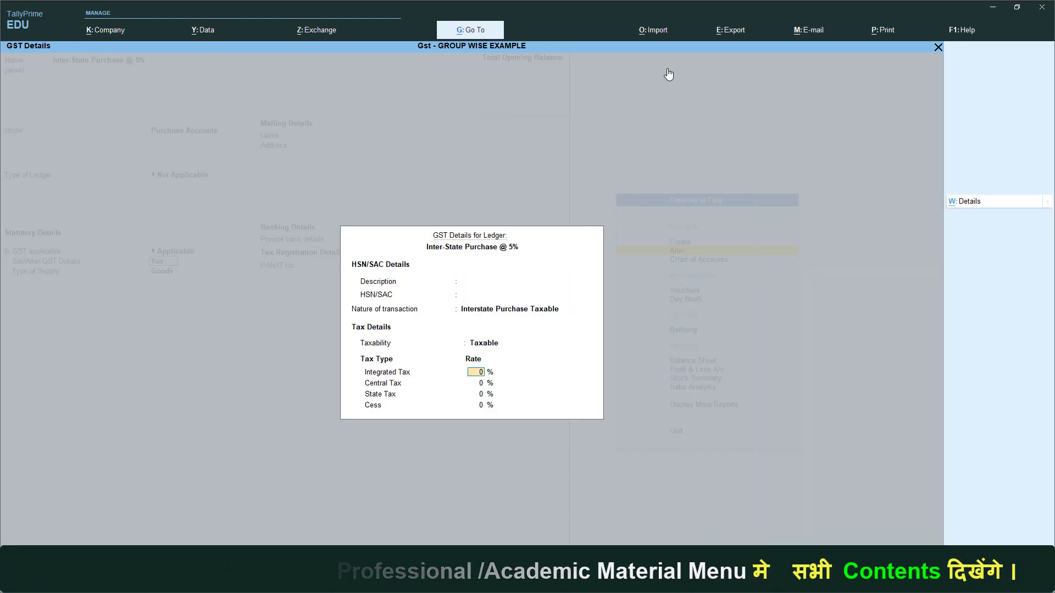
pyautogui.write('5')
pyautogui.press('Return')
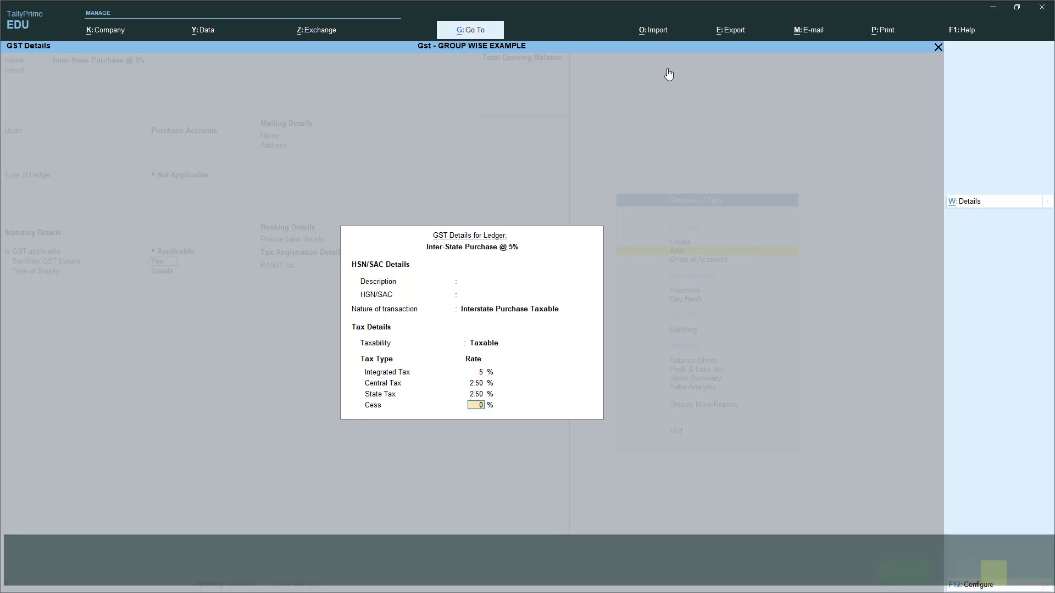
pyautogui.press('Return')
pyautogui.press('Return')
pyautogui.press('Return')
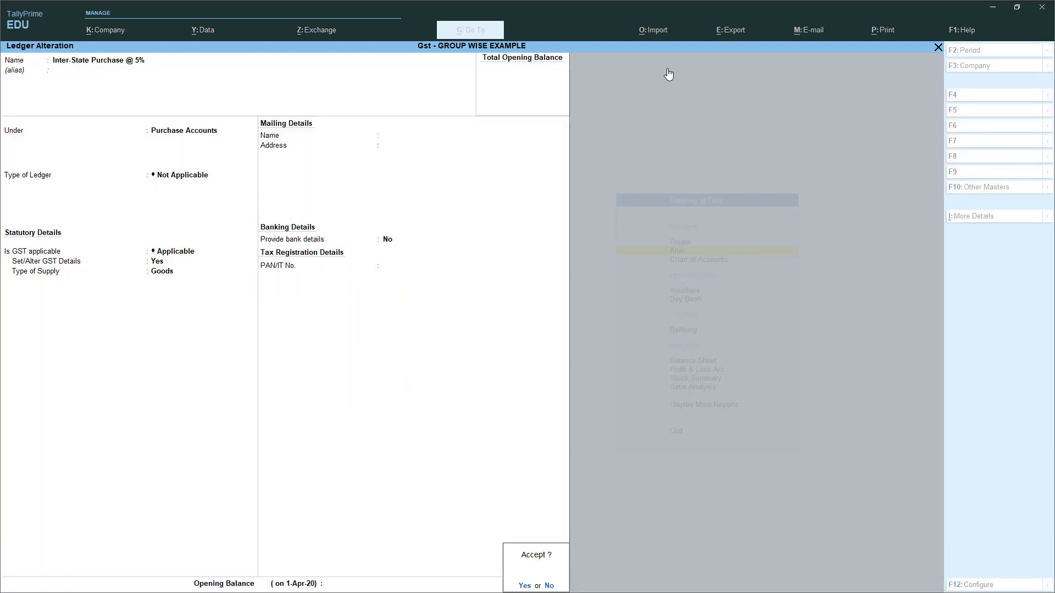
pyautogui.press('Return')
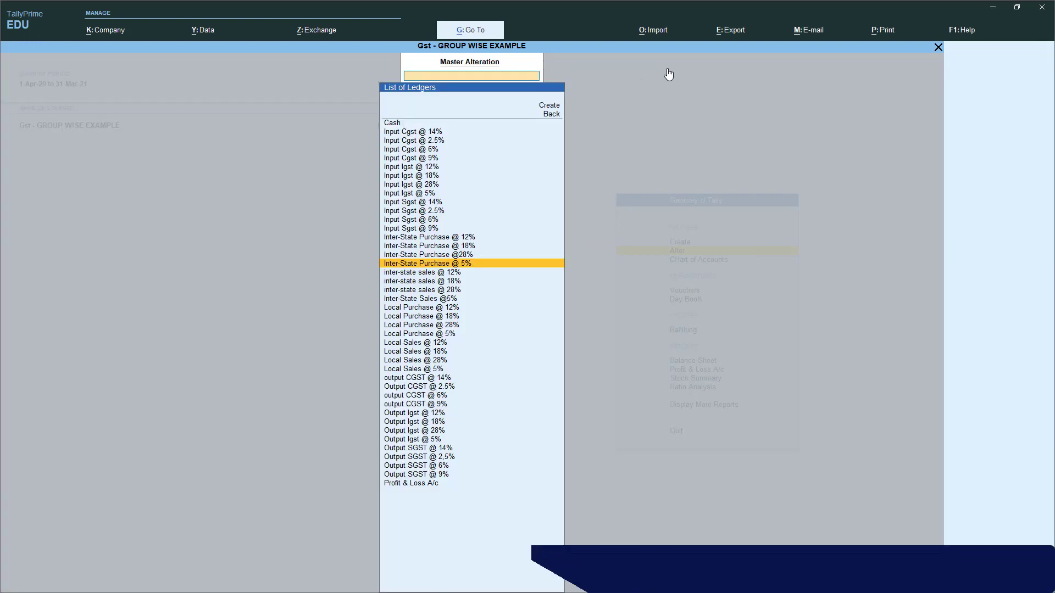
# - Mark Local Purchase @ 12% as Purchase Taxable with 12% integrated tax and save it
pyautogui.press('Down')
pyautogui.press('Down')
pyautogui.press('Down')
pyautogui.press('Down')
pyautogui.press('Down')
pyautogui.press('Return')
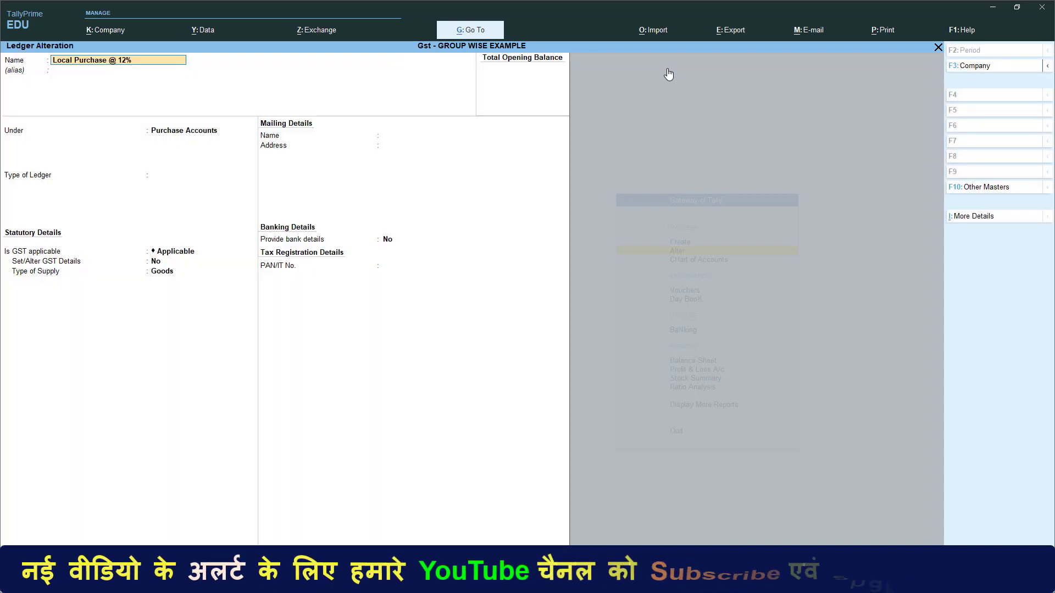
pyautogui.press('Return')
pyautogui.press('Return')
pyautogui.press('Return')
pyautogui.press('Return')
pyautogui.press('y')
pyautogui.press('Return')
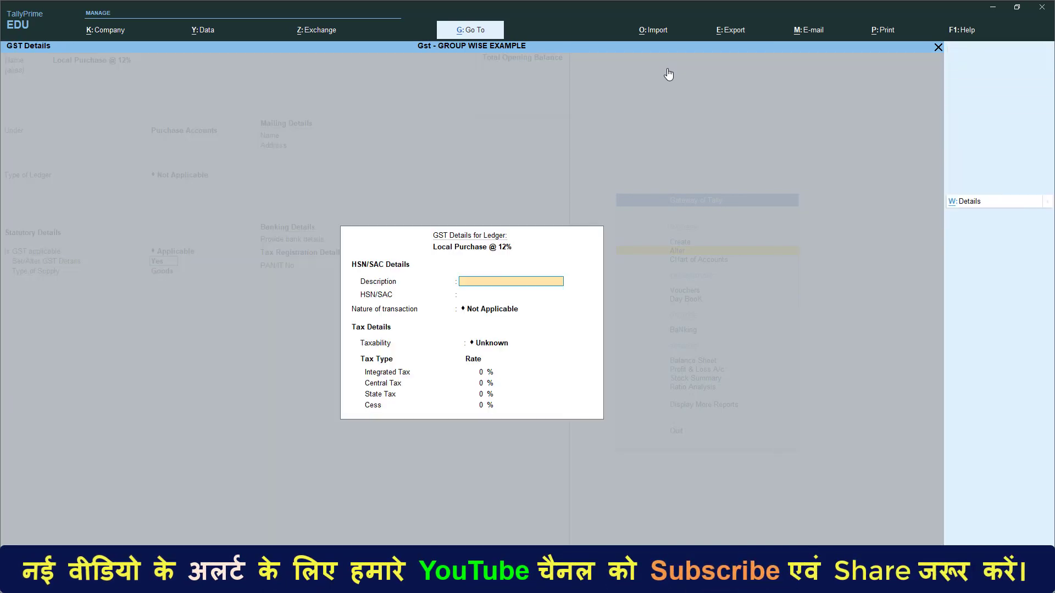
pyautogui.press('Return')
pyautogui.press('Return')
pyautogui.write('Pu')
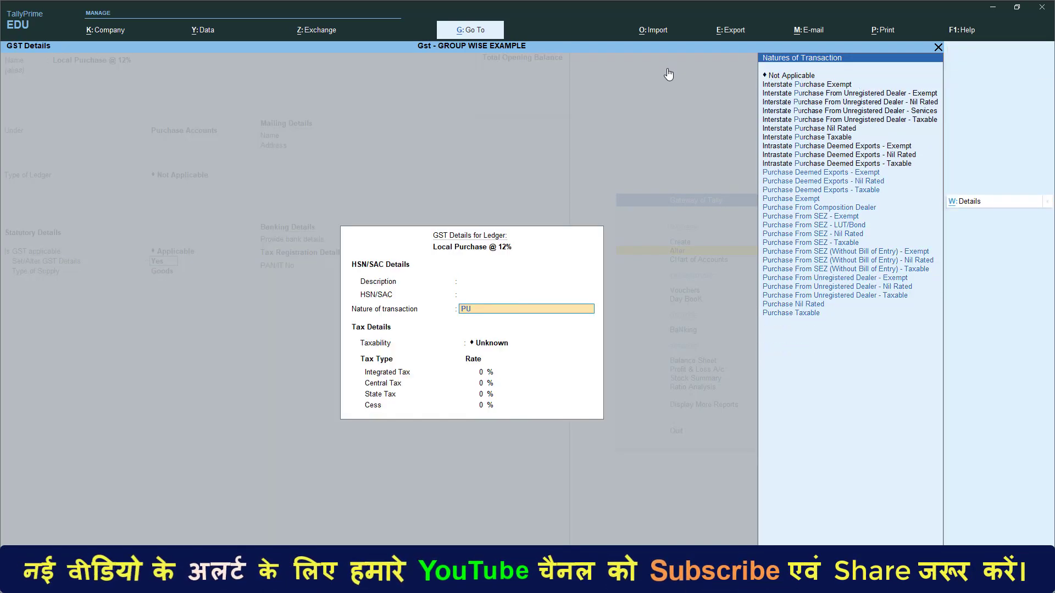
pyautogui.press('Up')
pyautogui.press('Return')
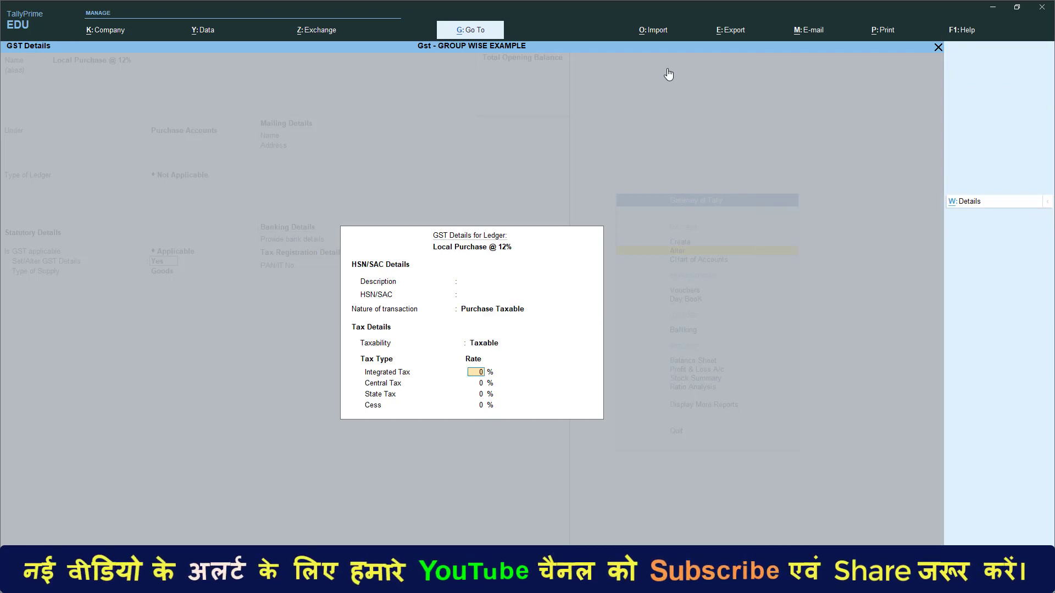
pyautogui.write('12')
pyautogui.press('Return')
pyautogui.press('Return')
pyautogui.press('Return')
pyautogui.press('Return')
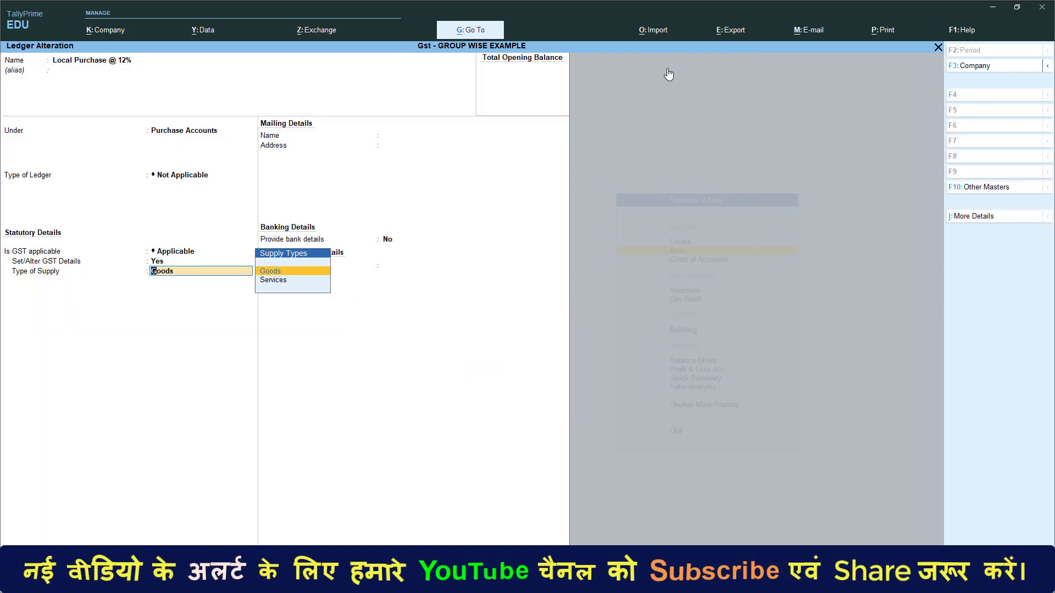
pyautogui.press('Return')
pyautogui.hotkey('ctrl', 'a')
# - Mark Local Purchase @ 18% as Purchase Taxable and save it
pyautogui.press('Down')
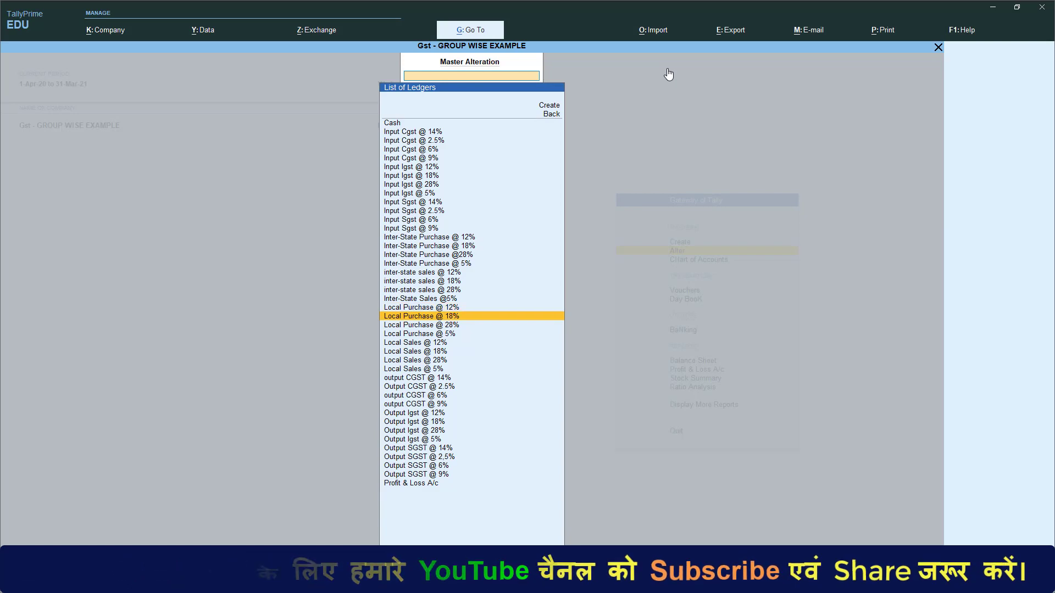
pyautogui.press('Return')
pyautogui.press('Return')
pyautogui.press('Return')
pyautogui.press('Return')
pyautogui.press('y')
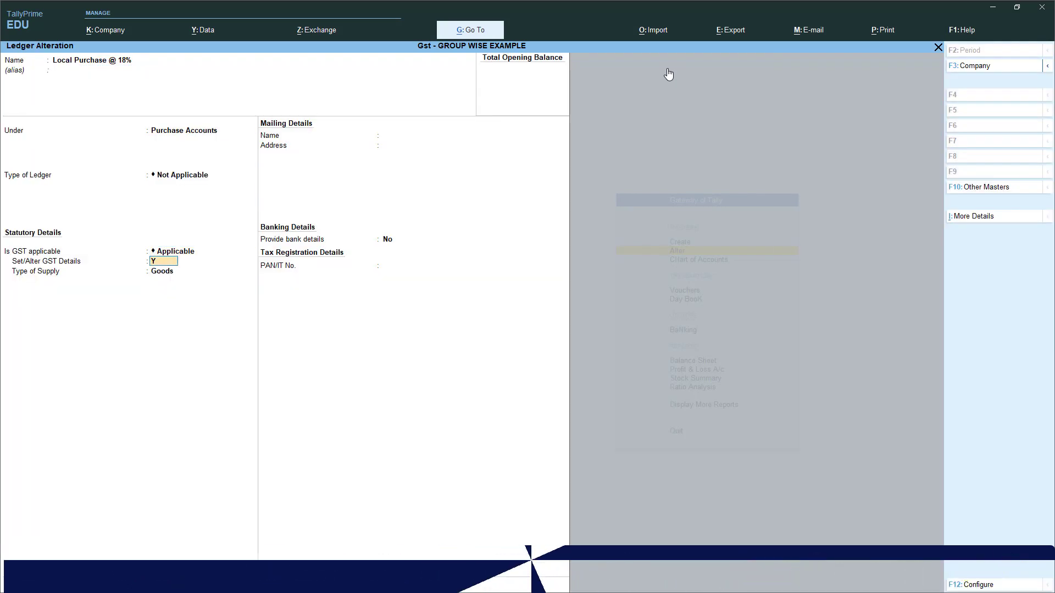
pyautogui.press('Return')
pyautogui.press('Return')
pyautogui.press('Return')
pyautogui.write('pu')
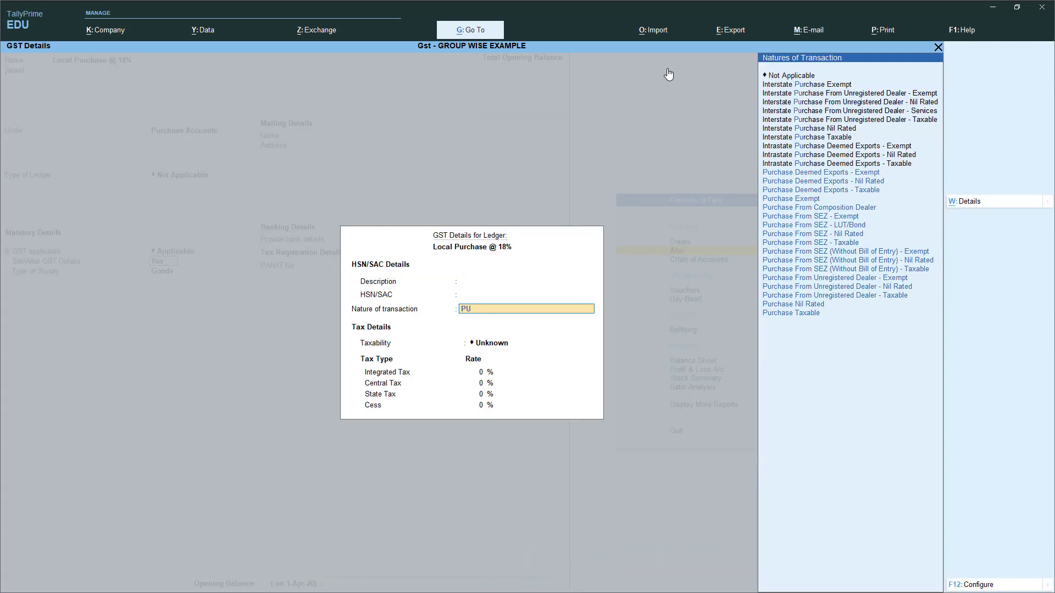
pyautogui.press('Up')
pyautogui.press('Return')
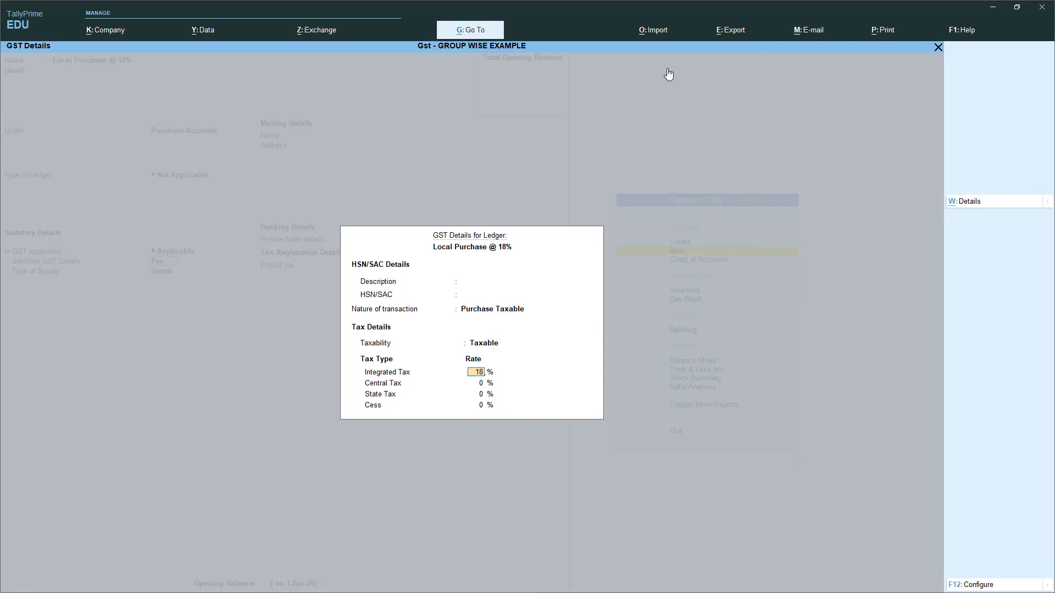
pyautogui.press('Return')
pyautogui.press('Return')
pyautogui.press('Return')
pyautogui.press('Return')
pyautogui.press('Return')
pyautogui.press('Return')
pyautogui.press('Return')
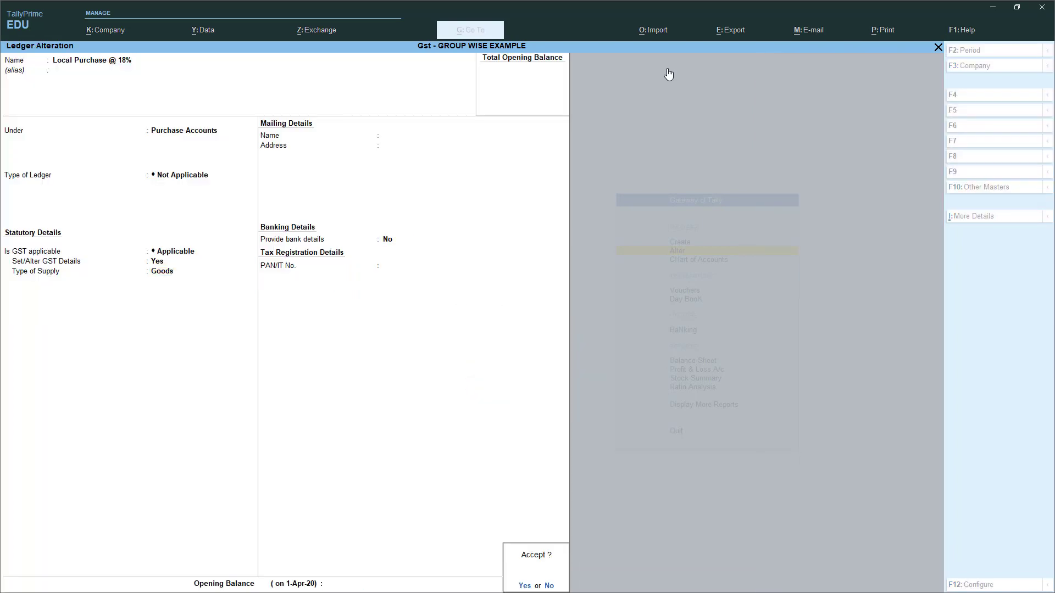
pyautogui.press('Return')
# - Mark Local Purchase @ 28% as Purchase Taxable with 28% integrated tax and save it
pyautogui.press('Down')
pyautogui.press('Return')
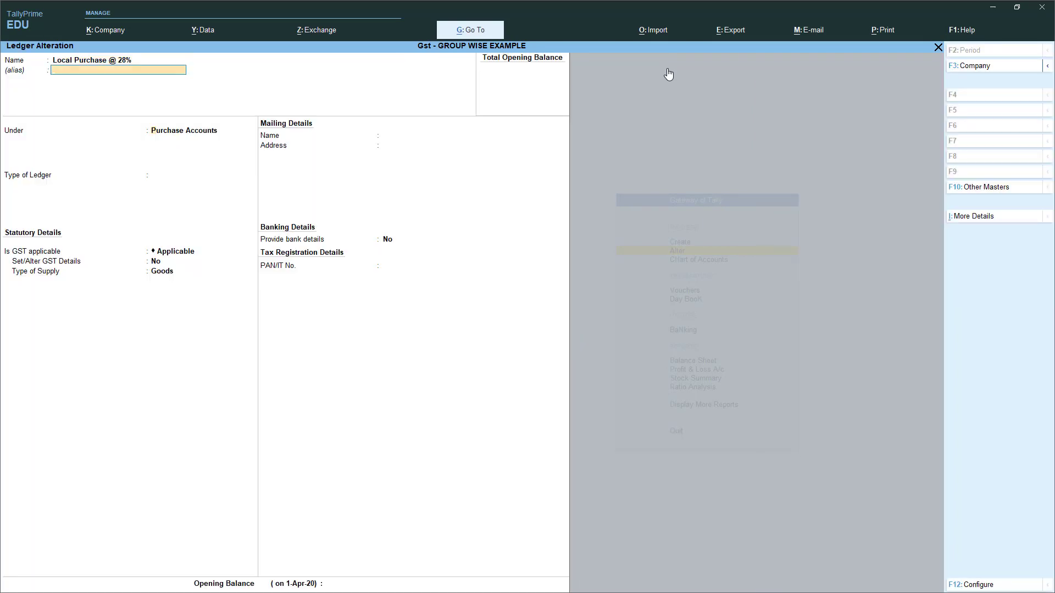
pyautogui.press('Return')
pyautogui.press('Return')
pyautogui.press('Return')
pyautogui.press('Return')
pyautogui.press('Return')
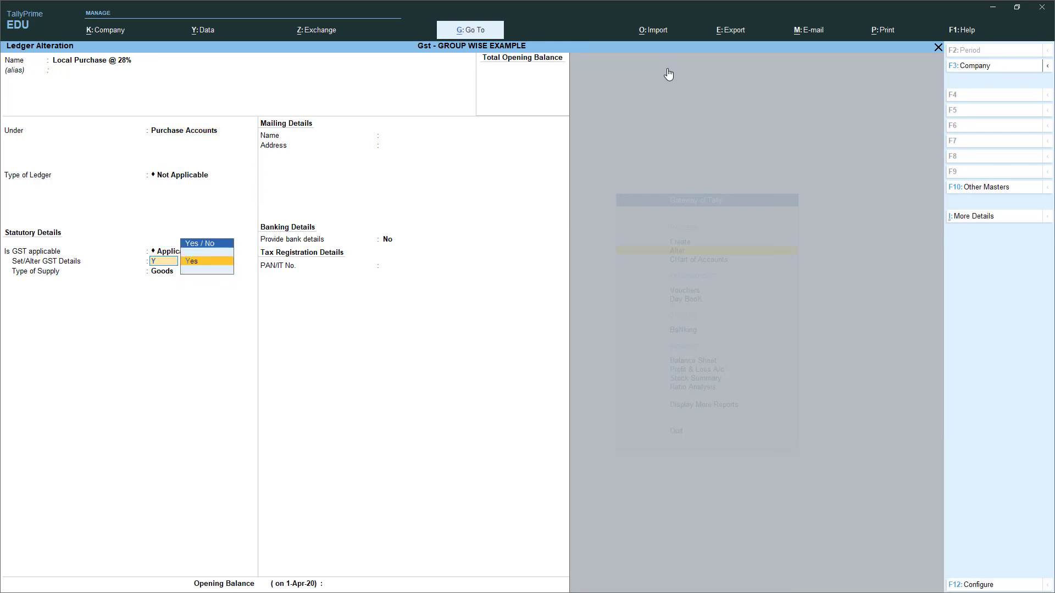
pyautogui.press('Return')
pyautogui.press('Return')
pyautogui.press('Return')
pyautogui.write('PU')
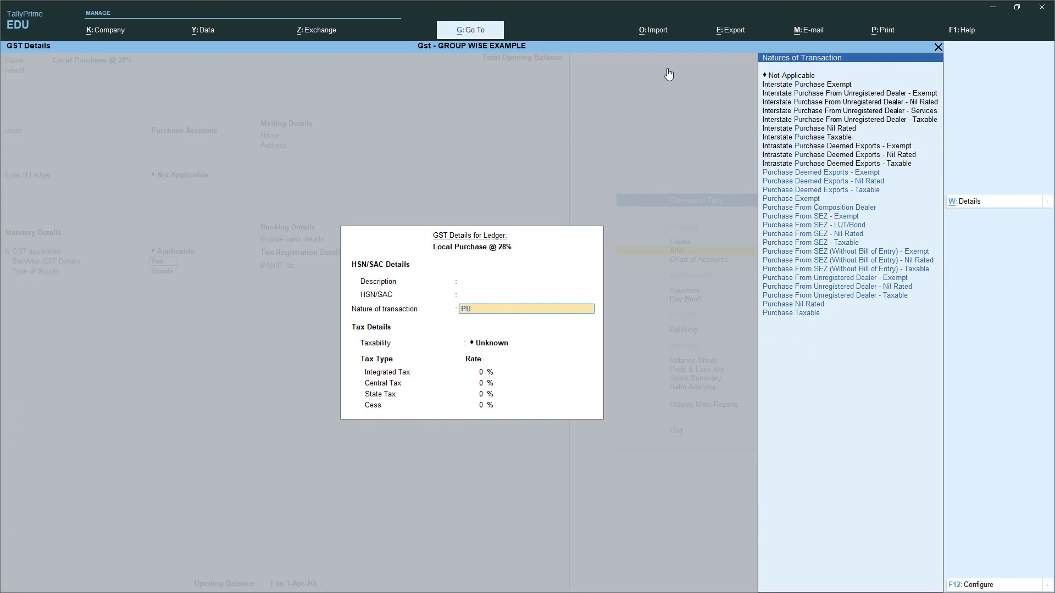
pyautogui.press('Up')
pyautogui.press('Return')
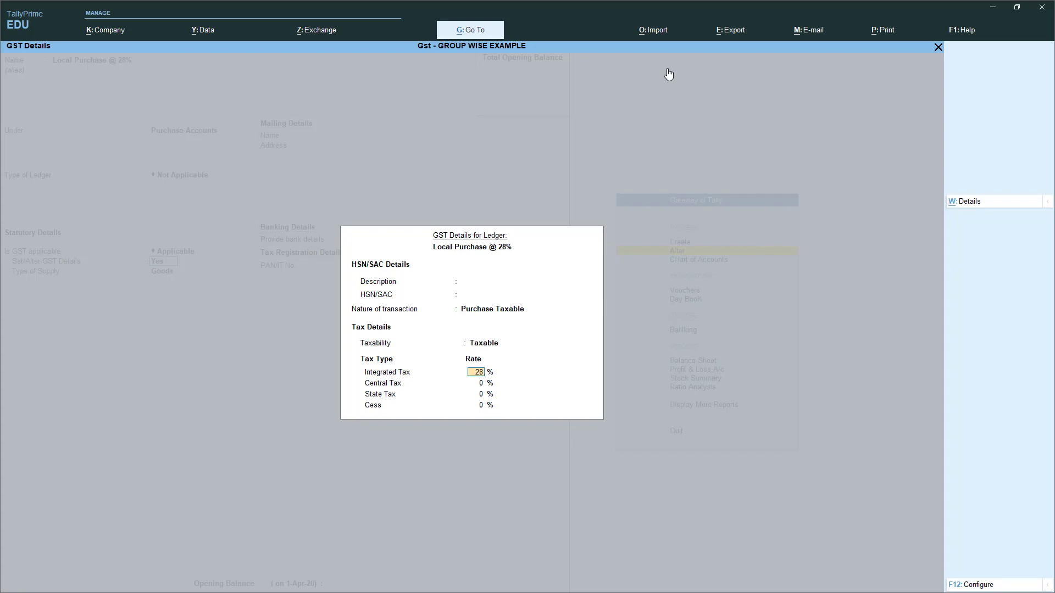
pyautogui.press('Return')
pyautogui.press('Return')
pyautogui.press('Return')
pyautogui.press('Return')
pyautogui.press('Return')
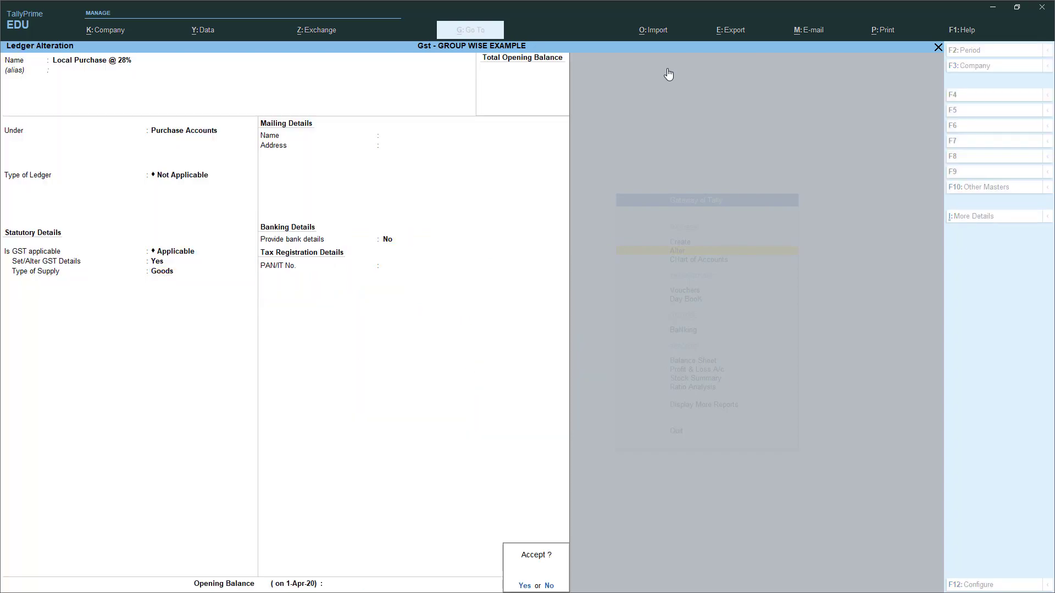
pyautogui.press('Return')
pyautogui.press('Down')
# - Mark Local Purchase @ 5% as Purchase Taxable, reaching the save prompt
pyautogui.press('Return')
pyautogui.press('Return')
pyautogui.press('Return')
pyautogui.press('Return')
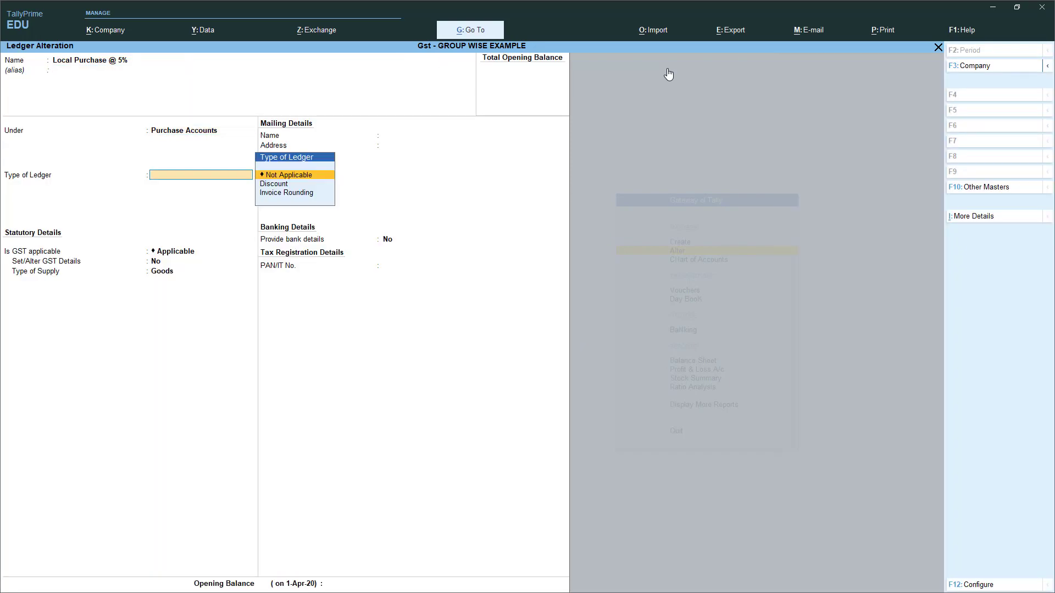
pyautogui.press('Return')
pyautogui.press('Return')
pyautogui.press('Return')
pyautogui.press('Return')
pyautogui.press('Return')
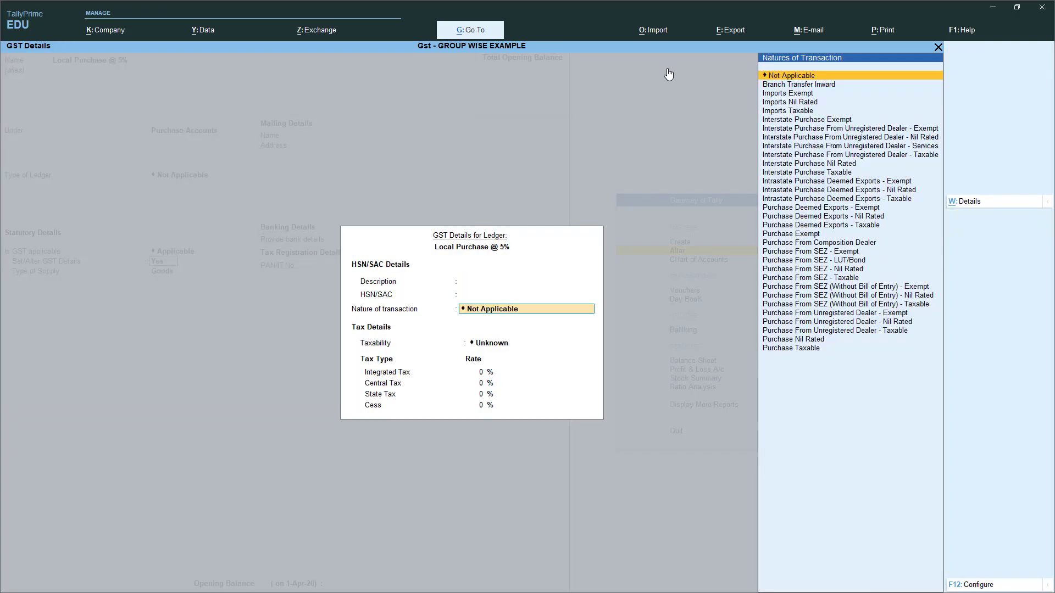
pyautogui.press('Down')
pyautogui.press('Down')
pyautogui.press('Down')
pyautogui.press('Down')
pyautogui.press('Down')
pyautogui.press('Down')
pyautogui.press('Down')
pyautogui.press('Down')
pyautogui.press('Down')
pyautogui.press('Down')
pyautogui.press('Down')
pyautogui.press('Down')
pyautogui.press('Down')
pyautogui.press('Down')
pyautogui.press('Down')
pyautogui.press('Down')
pyautogui.press('Down')
pyautogui.press('Down')
pyautogui.press('Down')
pyautogui.press('Down')
pyautogui.press('Return')
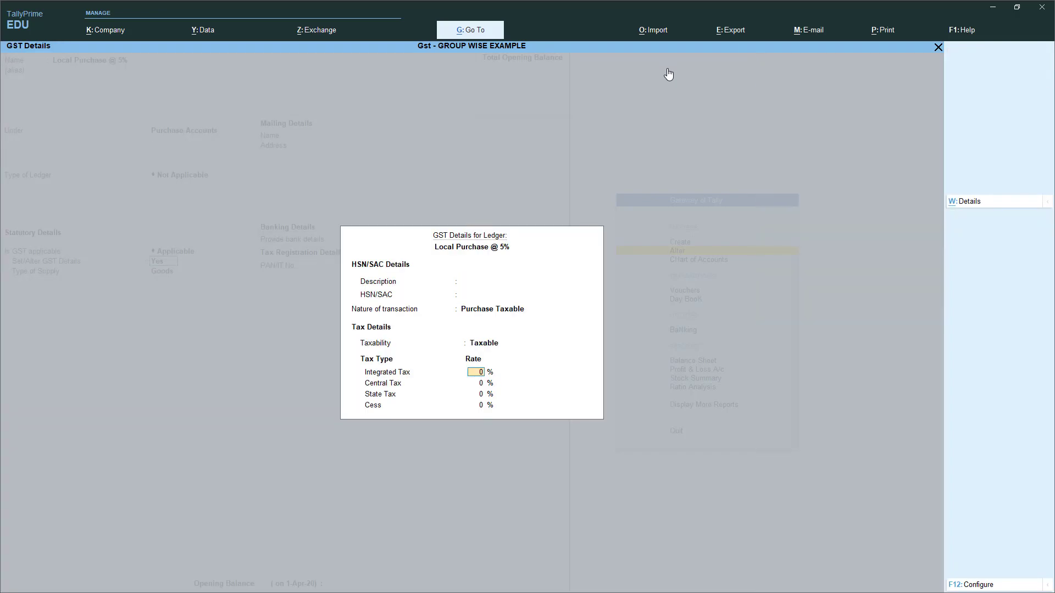
pyautogui.press('Return')
pyautogui.press('Return')
pyautogui.press('Return')
pyautogui.press('Return')
pyautogui.press('Return')
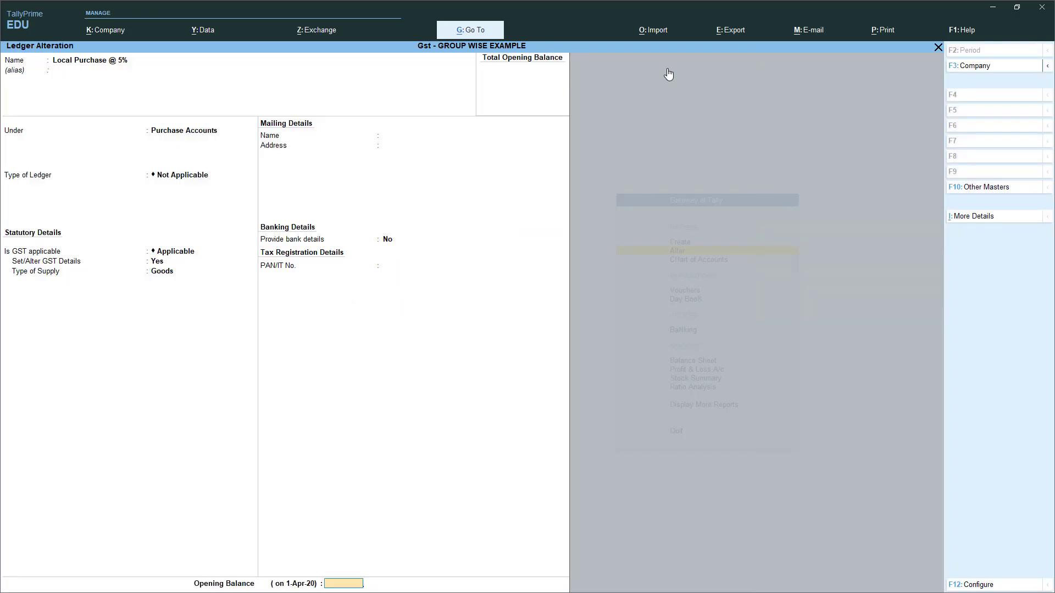
pyautogui.press('Return')
pyautogui.press('Return')
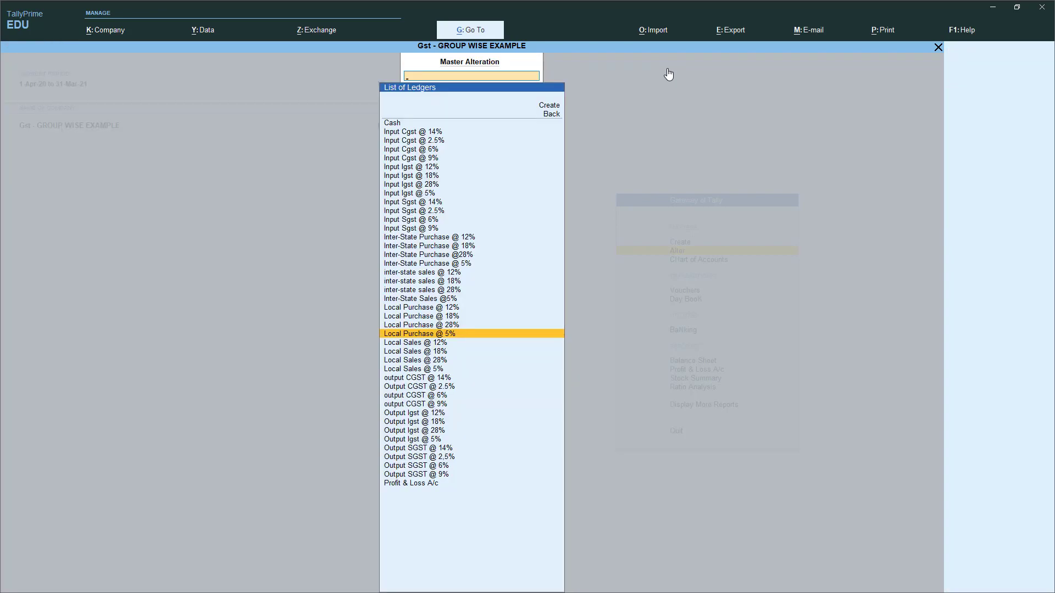
# - Enable GST details on Local Sales @ 12% as Sales Taxable and save the ledger
pyautogui.press('Down')
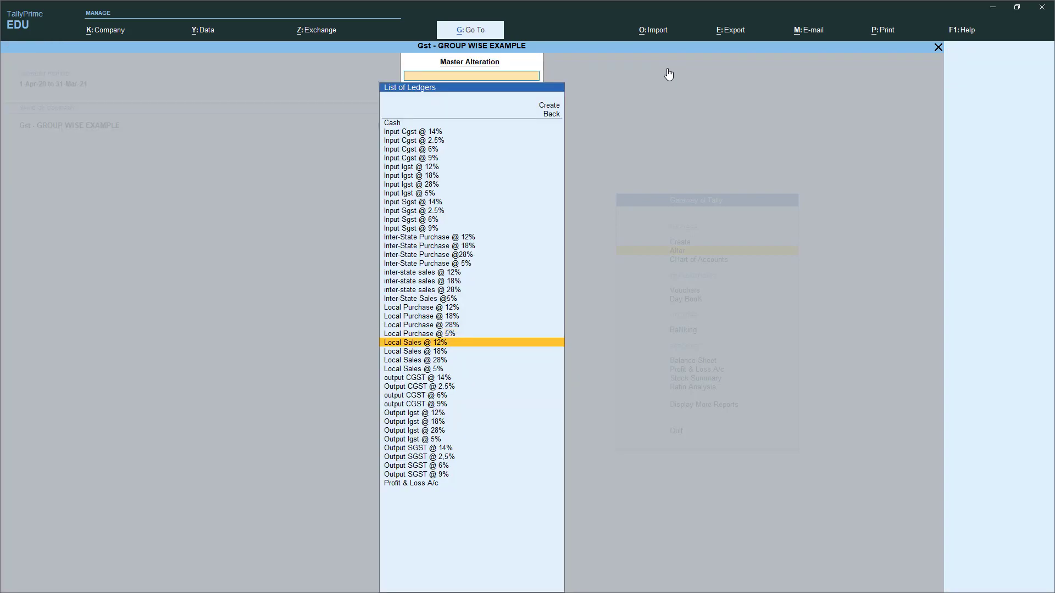
pyautogui.press('Return')
pyautogui.press('Return')
pyautogui.press('Return')
pyautogui.press('Return')
pyautogui.press('Return')
pyautogui.press('Return')
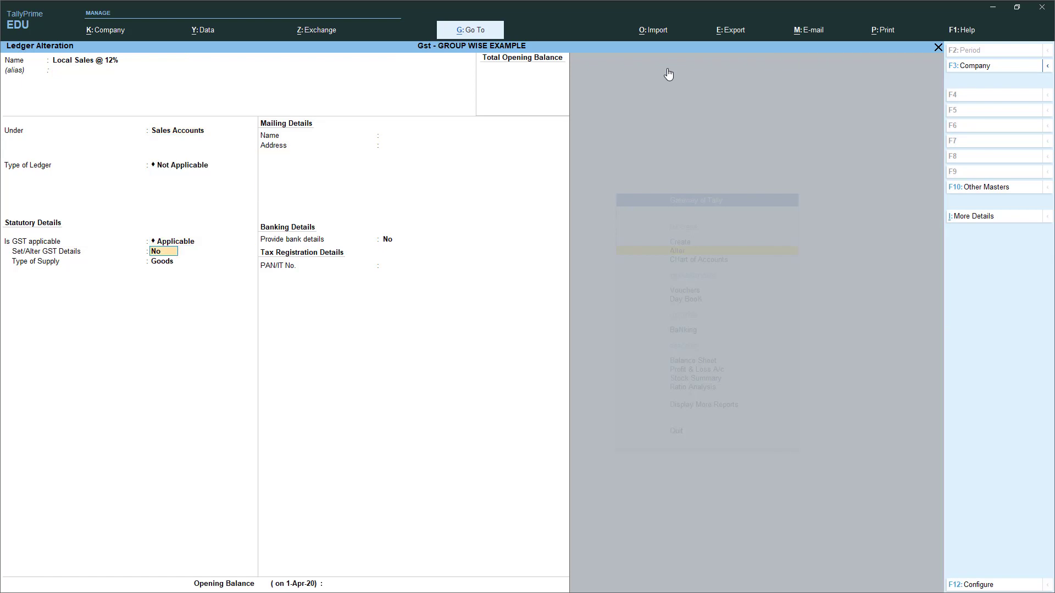
pyautogui.write('Y')
pyautogui.press('Return')
pyautogui.press('Return')
pyautogui.press('Return')
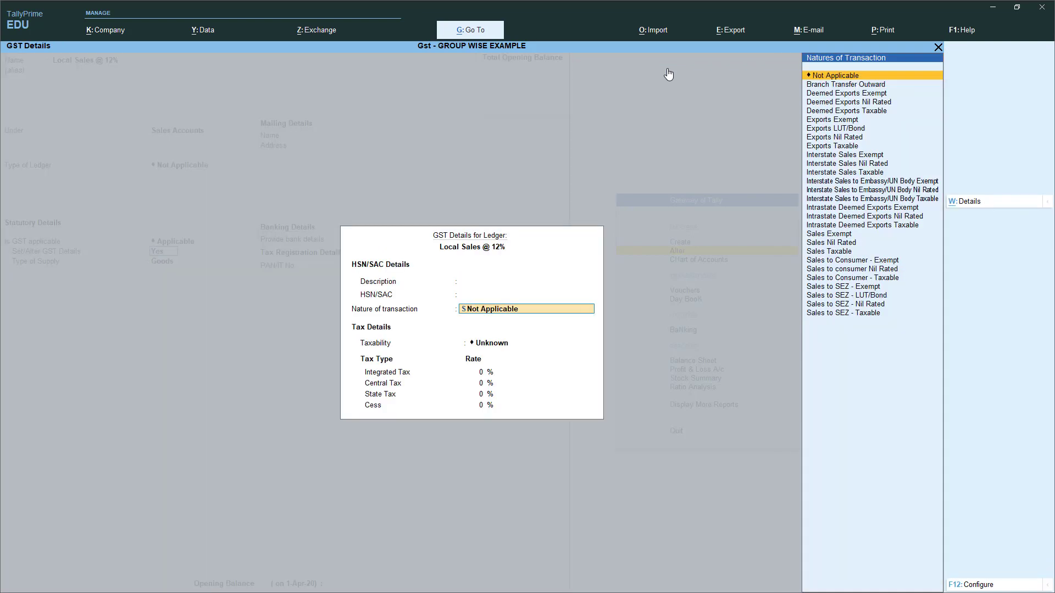
pyautogui.write('SAL')
pyautogui.press('Down')
pyautogui.press('Down')
pyautogui.press('Return')
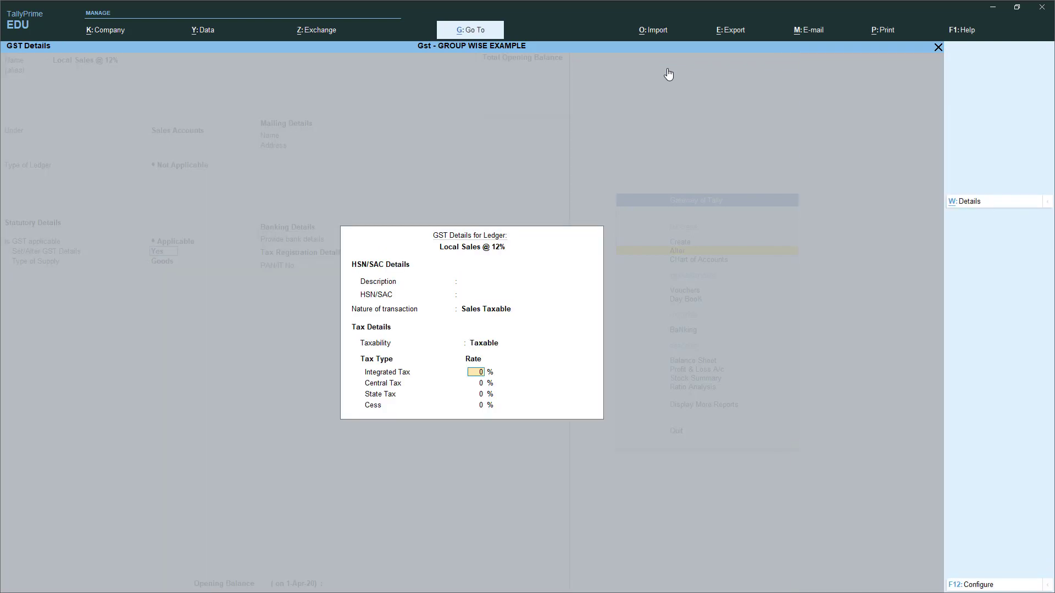
pyautogui.press('Return')
pyautogui.press('Return')
pyautogui.press('Return')
pyautogui.press('Return')
pyautogui.press('Return')
pyautogui.press('Return')
pyautogui.press('Return')
pyautogui.press('Return')
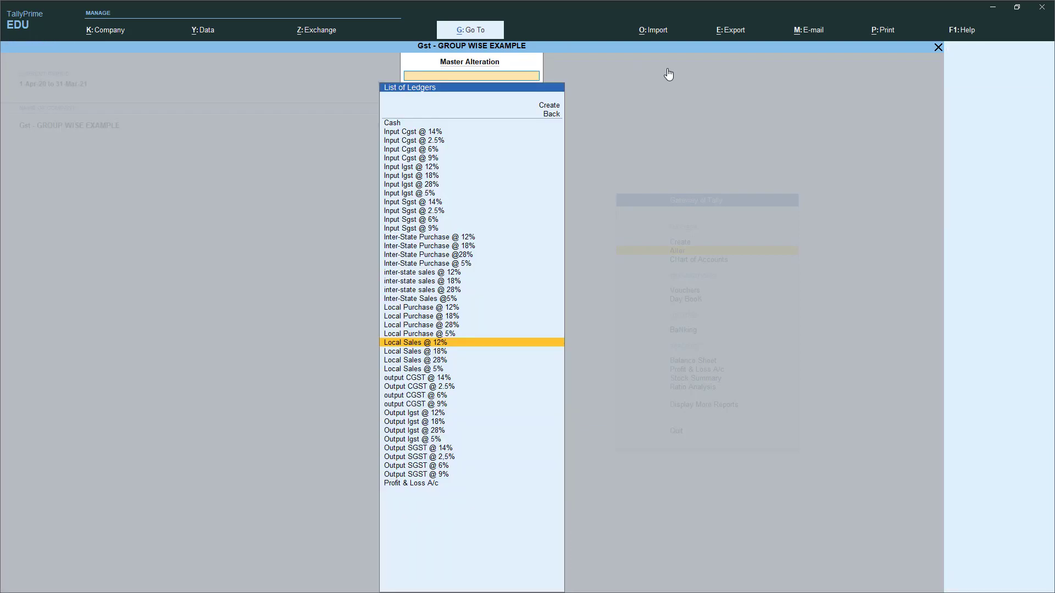
pyautogui.press('Down')
pyautogui.press('Return')
pyautogui.press('Return')
pyautogui.press('Return')
pyautogui.press('Return')
pyautogui.press('Return')
pyautogui.press('Return')
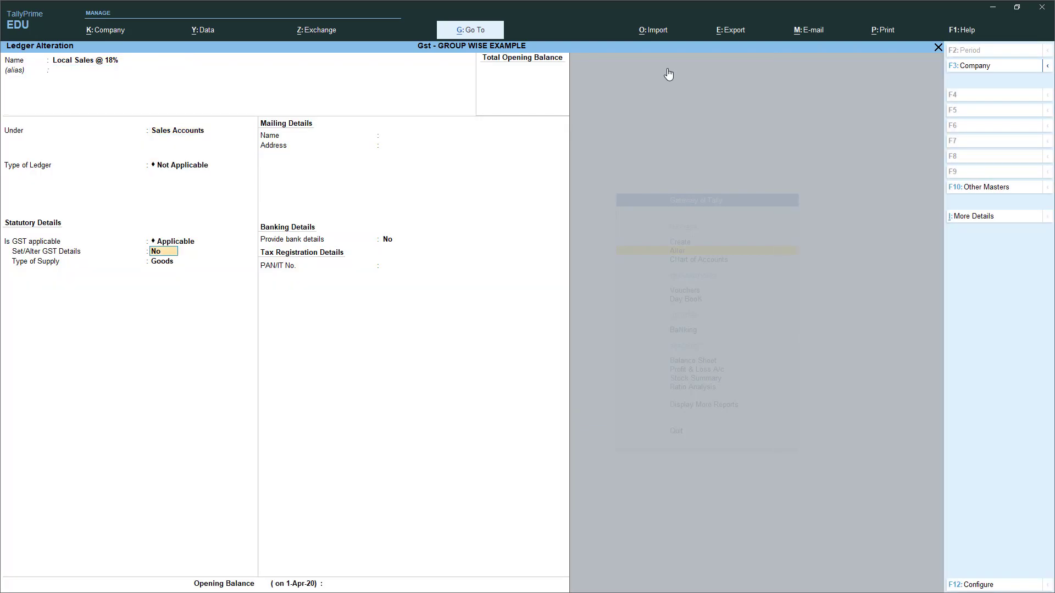
# - Set Local Sales @ 18% GST details to Sales Taxable and accept the changes
pyautogui.write('N')
pyautogui.press('BackSpace')
pyautogui.write('Y')
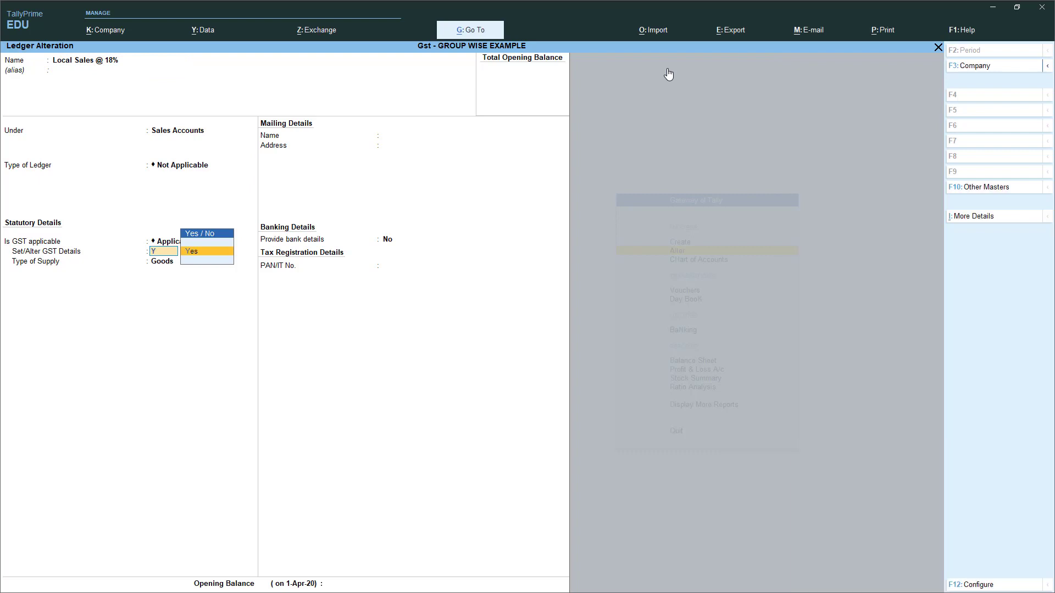
pyautogui.press('Return')
pyautogui.press('Return')
pyautogui.press('Return')
pyautogui.write('SA')
pyautogui.press('Up')
pyautogui.press('Up')
pyautogui.press('Up')
pyautogui.press('Up')
pyautogui.press('Up')
pyautogui.press('Up')
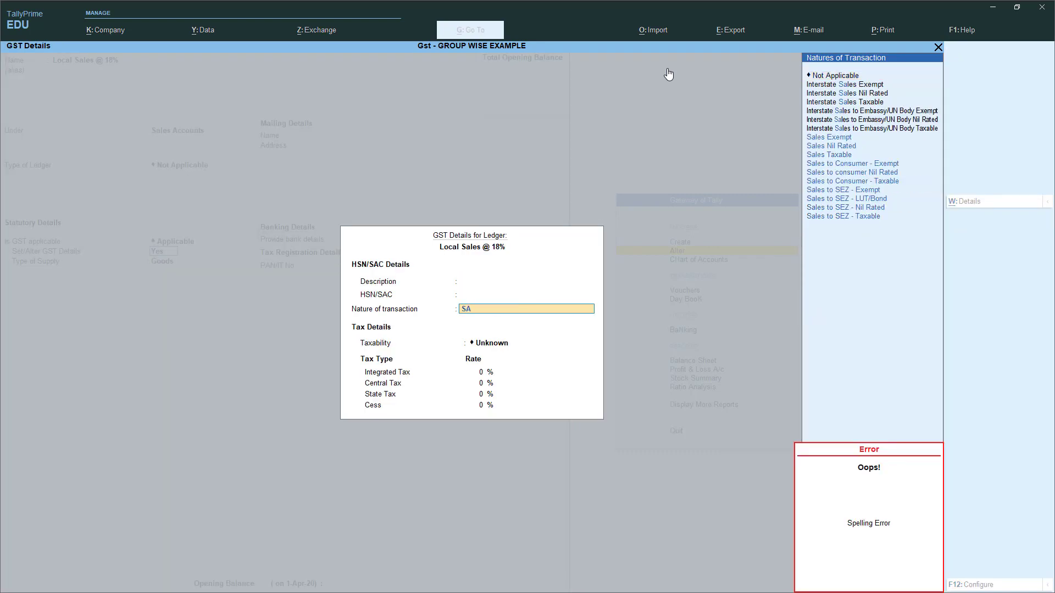
pyautogui.press('Up')
pyautogui.press('Up')
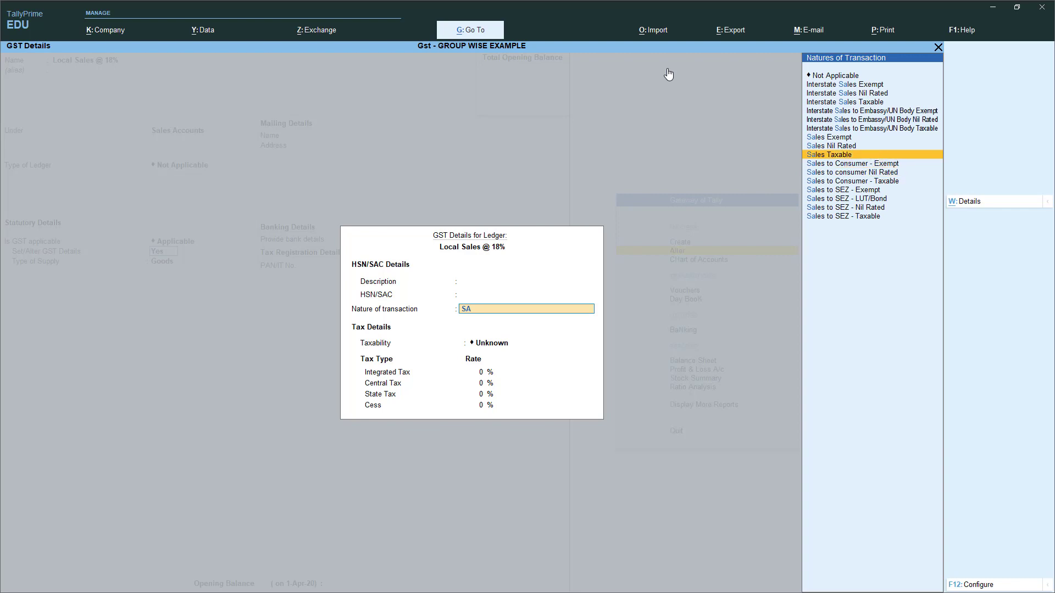
pyautogui.press('Return')
pyautogui.press('Return')
pyautogui.press('Return')
pyautogui.press('Return')
pyautogui.press('Return')
pyautogui.press('Return')
pyautogui.press('Return')
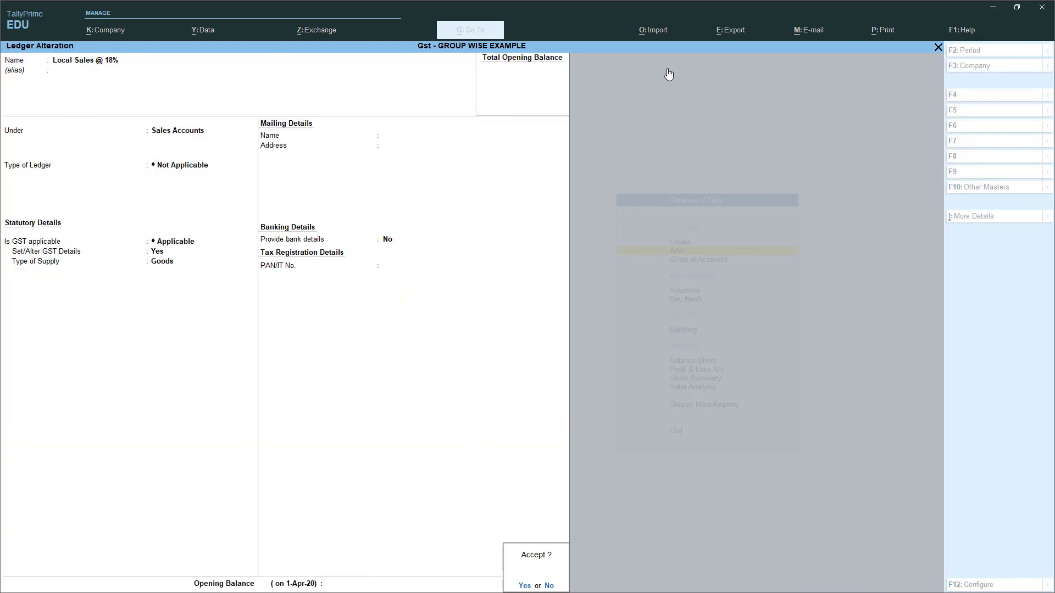
pyautogui.press('Return')
# - Set Local Sales @ 28% as Sales Taxable at 28%, keeping Goods supply, and save
pyautogui.press('Down')
pyautogui.press('Return')
pyautogui.press('Return')
pyautogui.press('Return')
pyautogui.press('Return')
pyautogui.press('Return')
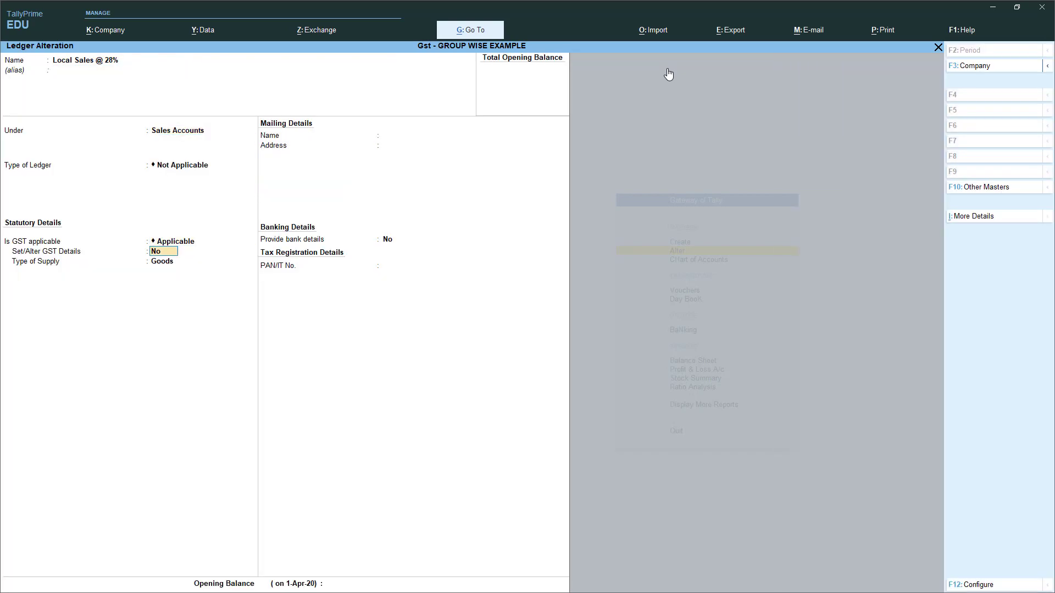
pyautogui.press('y')
pyautogui.press('Return')
pyautogui.press('Return')
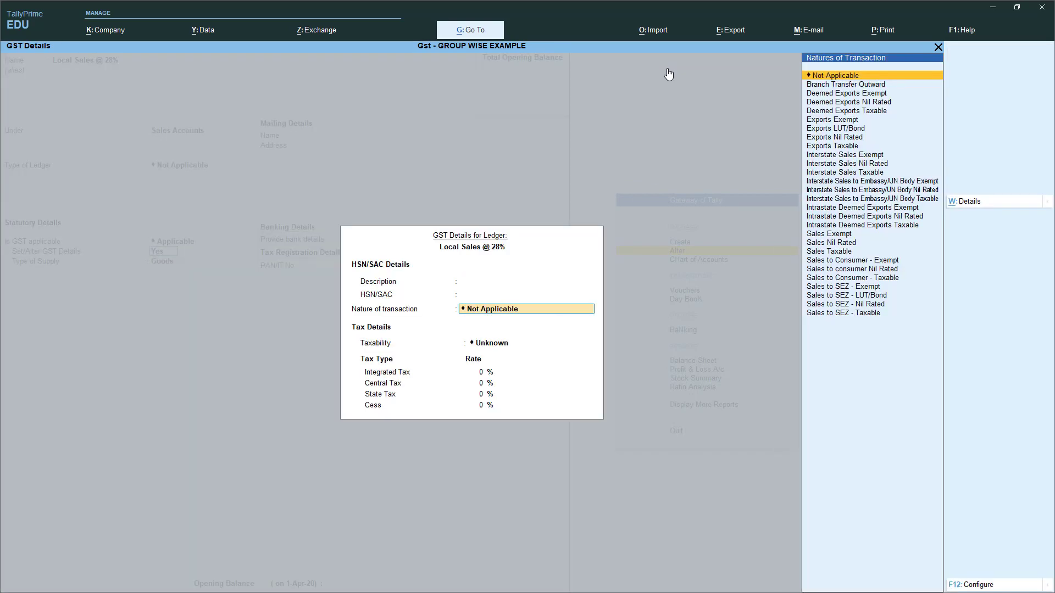
pyautogui.write('SA')
pyautogui.press('Down')
pyautogui.press('Down')
pyautogui.press('Return')
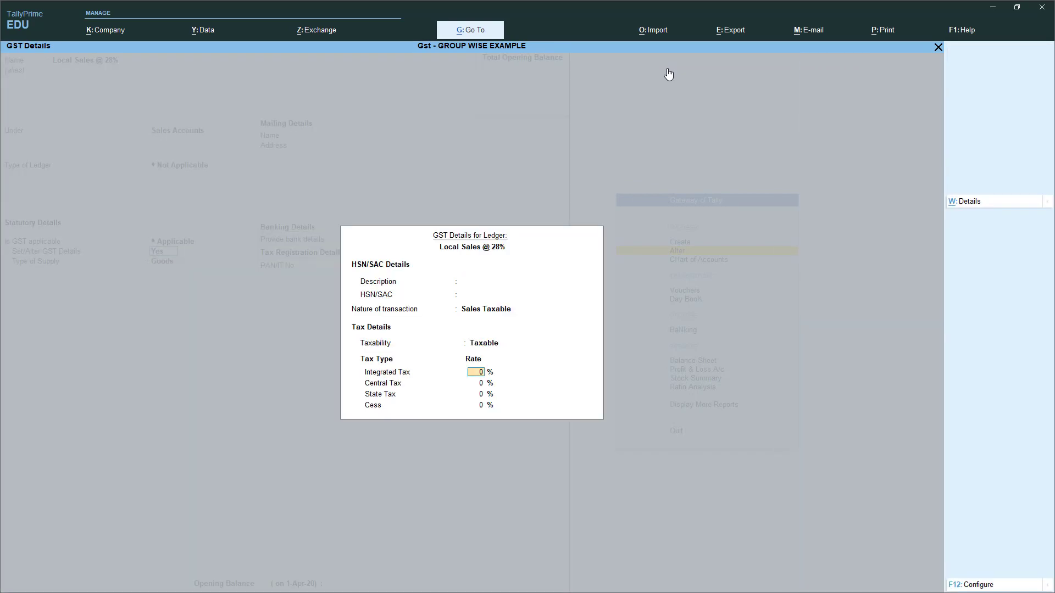
pyautogui.press('Return')
pyautogui.press('Return')
pyautogui.press('Return')
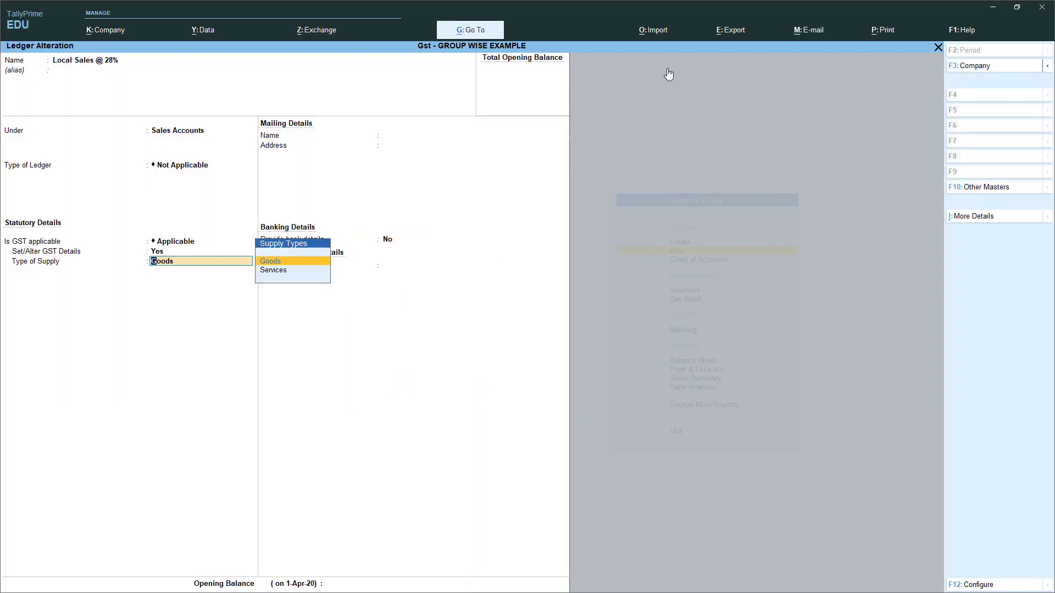
pyautogui.press('Return')
pyautogui.press('Return')
pyautogui.press('Down')
# - Set Local Sales @ 5% as Sales Taxable with 5% integrated tax and save it
pyautogui.press('Return')
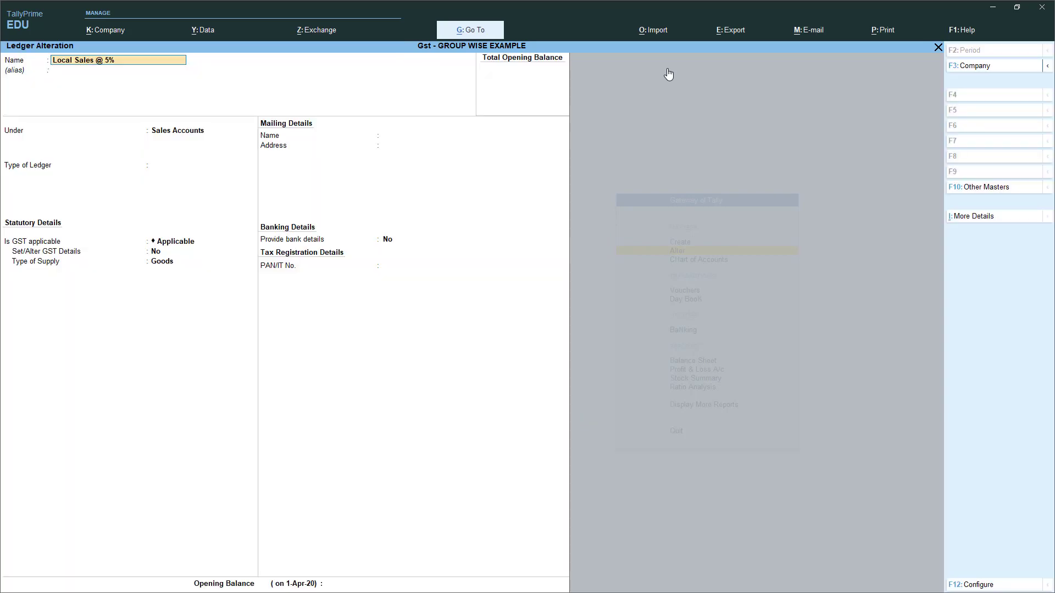
pyautogui.press('Return')
pyautogui.press('Return')
pyautogui.press('Return')
pyautogui.press('Return')
pyautogui.press('Return')
pyautogui.write('Y')
pyautogui.press('Return')
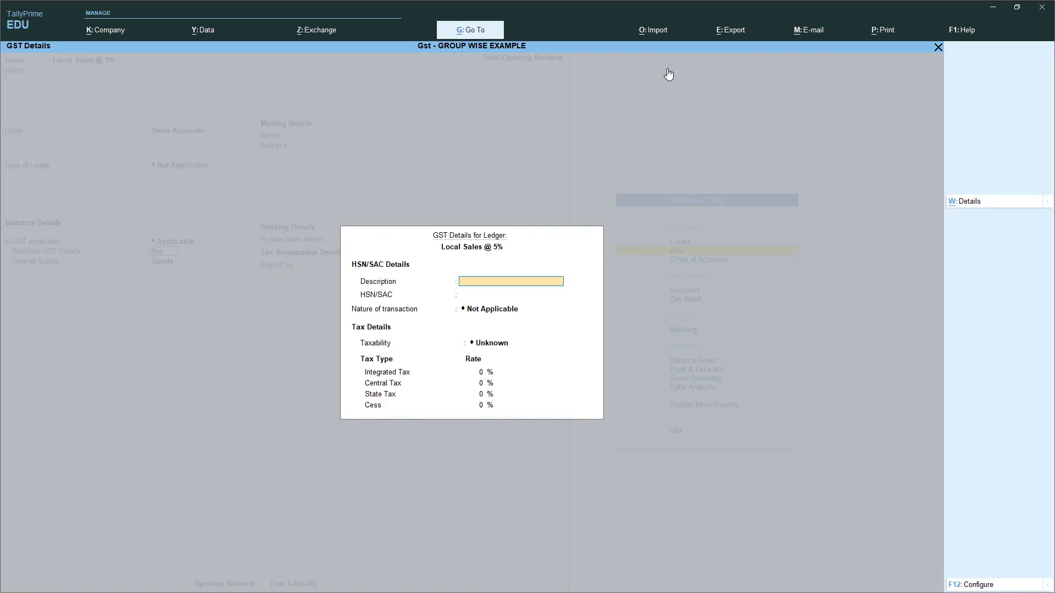
pyautogui.write('sa')
pyautogui.press('Down')
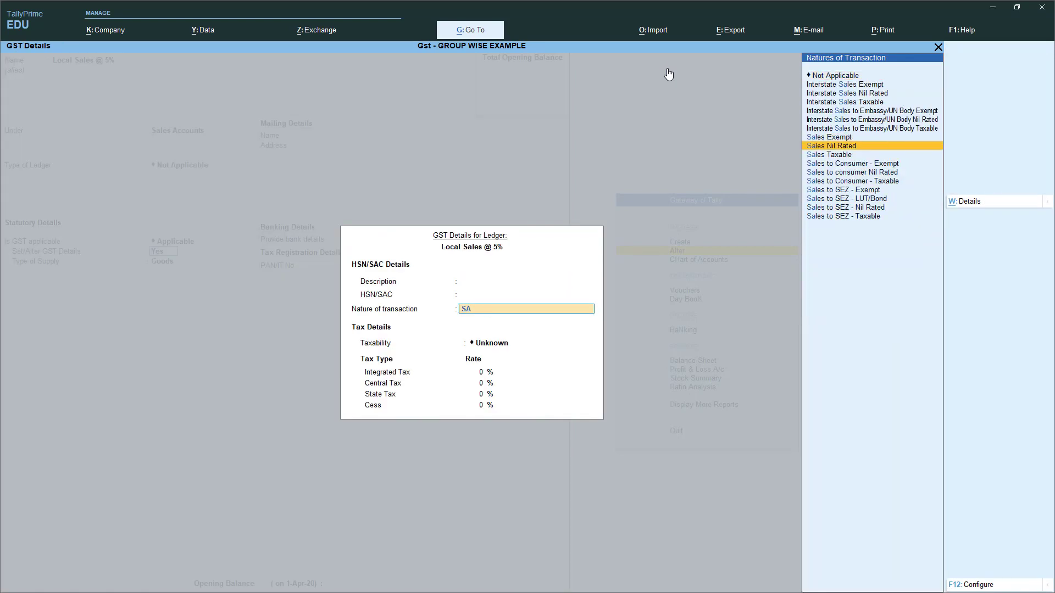
pyautogui.press('Down')
pyautogui.press('Return')
pyautogui.write('5')
pyautogui.press('Return')
pyautogui.press('Return')
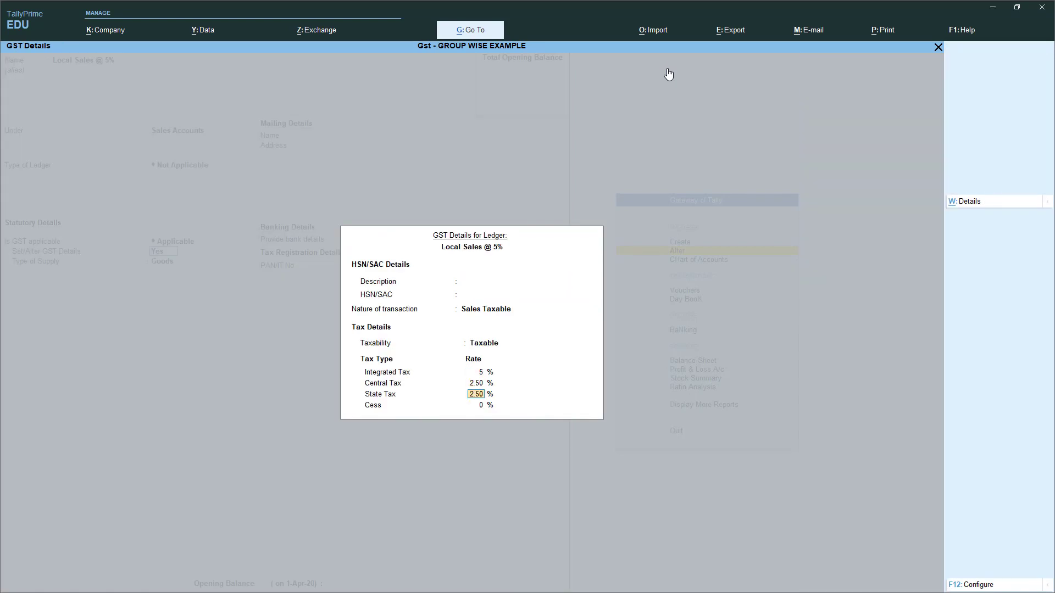
pyautogui.press('Return')
pyautogui.press('Return')
pyautogui.press('Return')
pyautogui.press('Return')
pyautogui.press('Return')
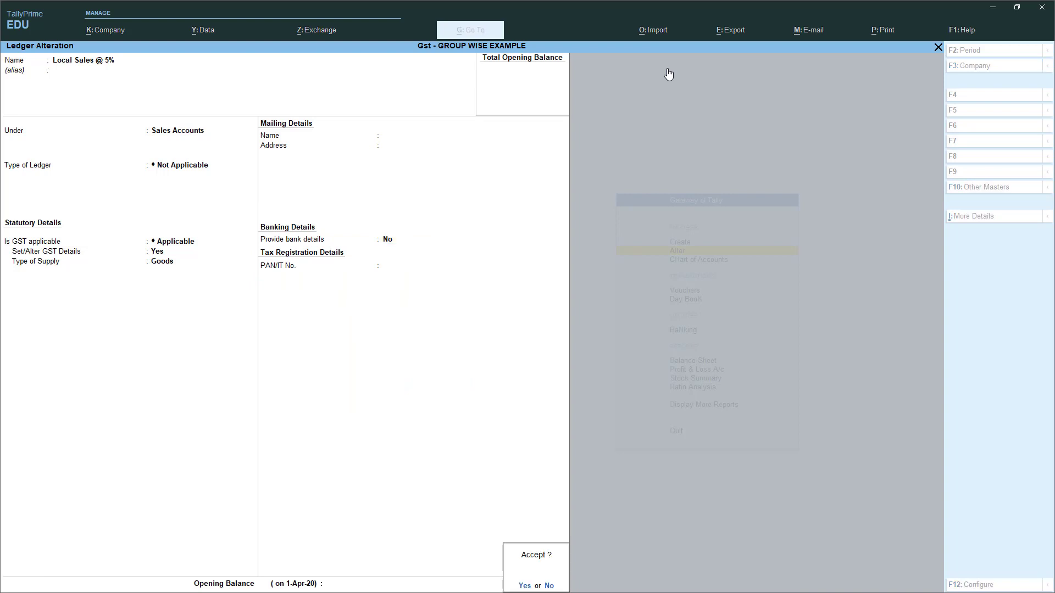
pyautogui.press('Return')
pyautogui.press('Up')
pyautogui.press('Up')
pyautogui.press('Up')
pyautogui.press('Up')
pyautogui.press('Up')
pyautogui.press('Up')
pyautogui.press('Up')
pyautogui.press('Up')
pyautogui.press('Up')
pyautogui.press('Up')
pyautogui.press('Up')
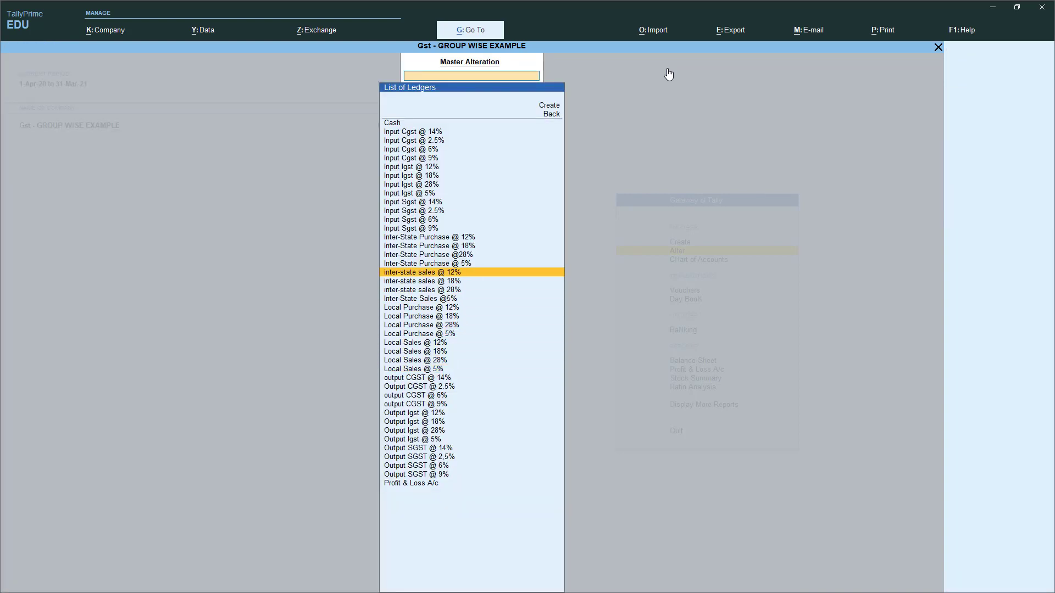
# - Set Inter-State Sales @ 12% GST details to Interstate Sales Taxable and save
pyautogui.press('Return')
pyautogui.press('Return')
pyautogui.press('Return')
pyautogui.press('Return')
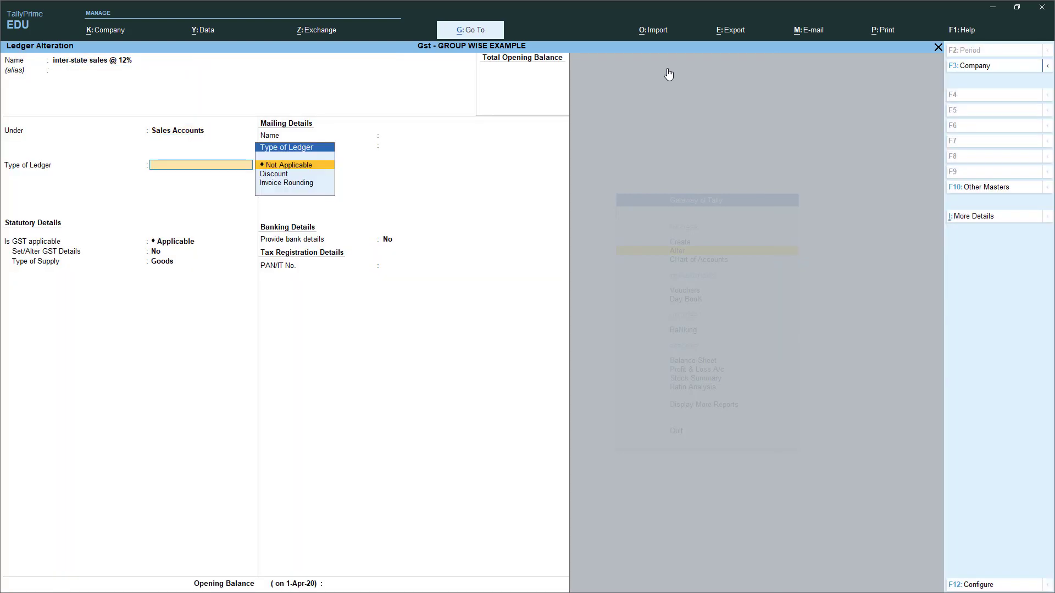
pyautogui.press('Return')
pyautogui.press('Return')
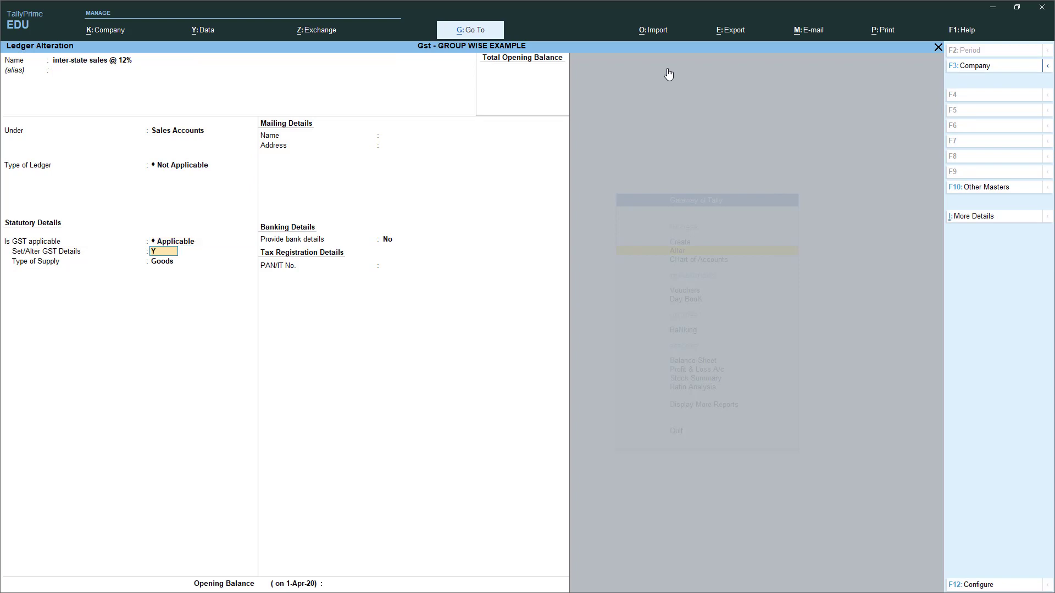
pyautogui.press('Return')
pyautogui.press('Return')
pyautogui.press('Return')
pyautogui.write('INTER')
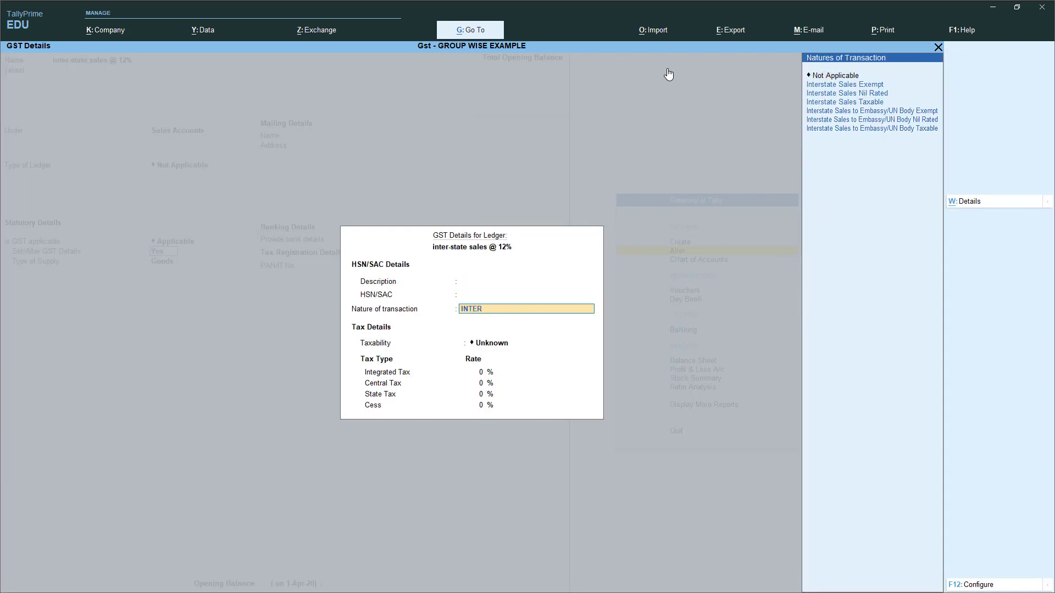
pyautogui.press('Down')
pyautogui.press('Down')
pyautogui.press('Return')
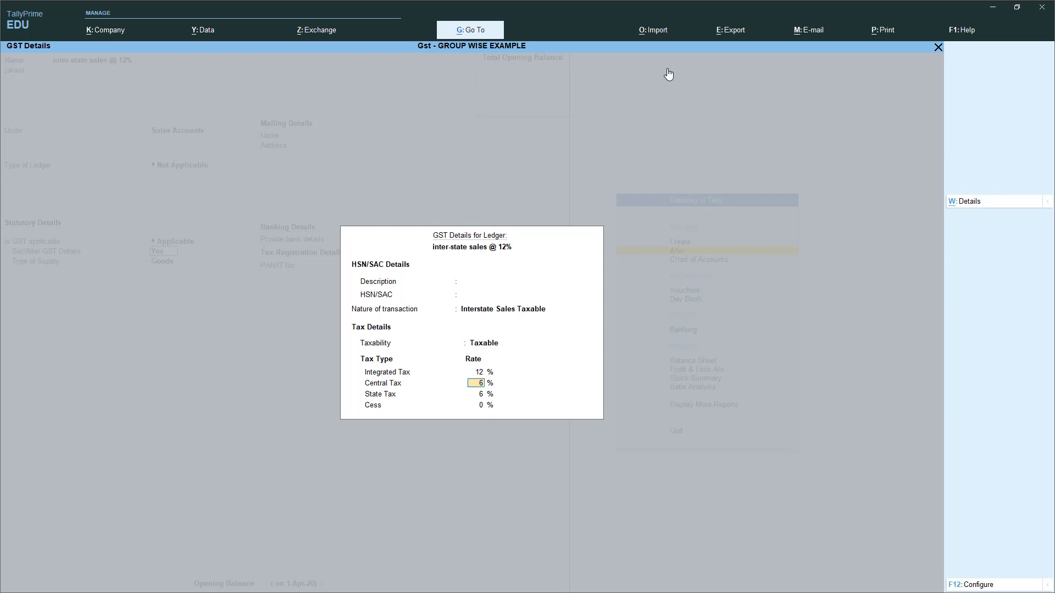
pyautogui.press('Return')
pyautogui.press('Return')
pyautogui.press('Return')
pyautogui.press('Return')
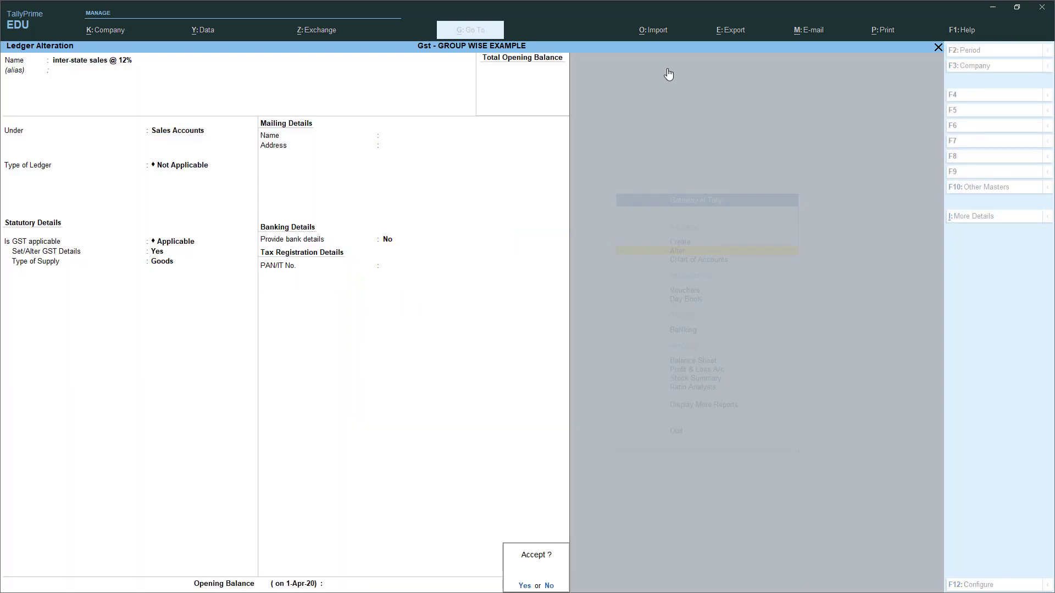
pyautogui.press('Return')
pyautogui.press('Down')
pyautogui.press('Return')
# - Set Inter-State Sales @ 18% as Interstate Sales Taxable and save the ledger
pyautogui.press('Return')
pyautogui.press('Return')
pyautogui.press('Return')
pyautogui.press('Return')
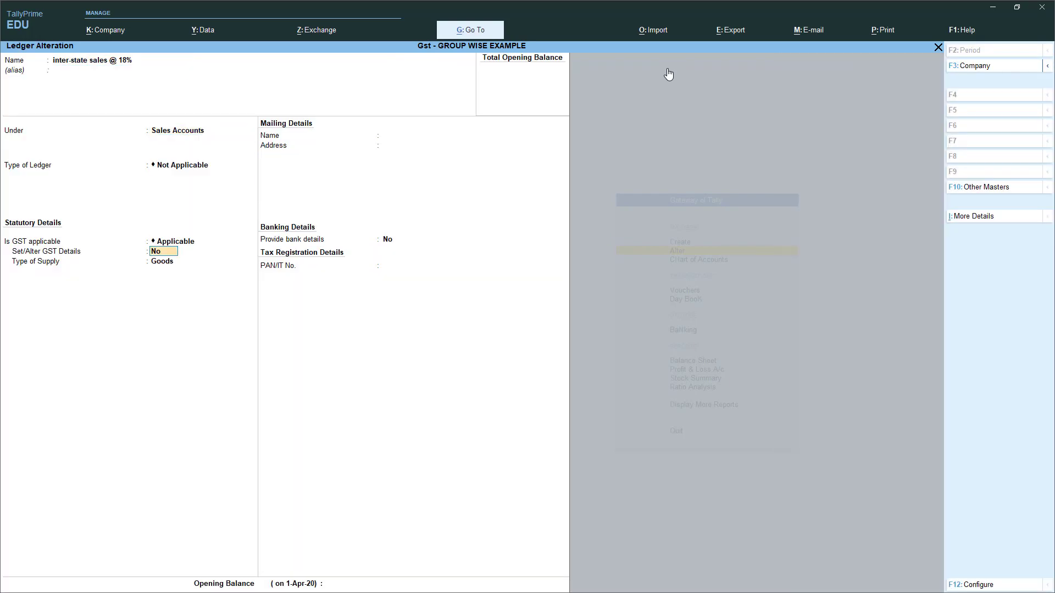
pyautogui.press('y')
pyautogui.press('Return')
pyautogui.press('Return')
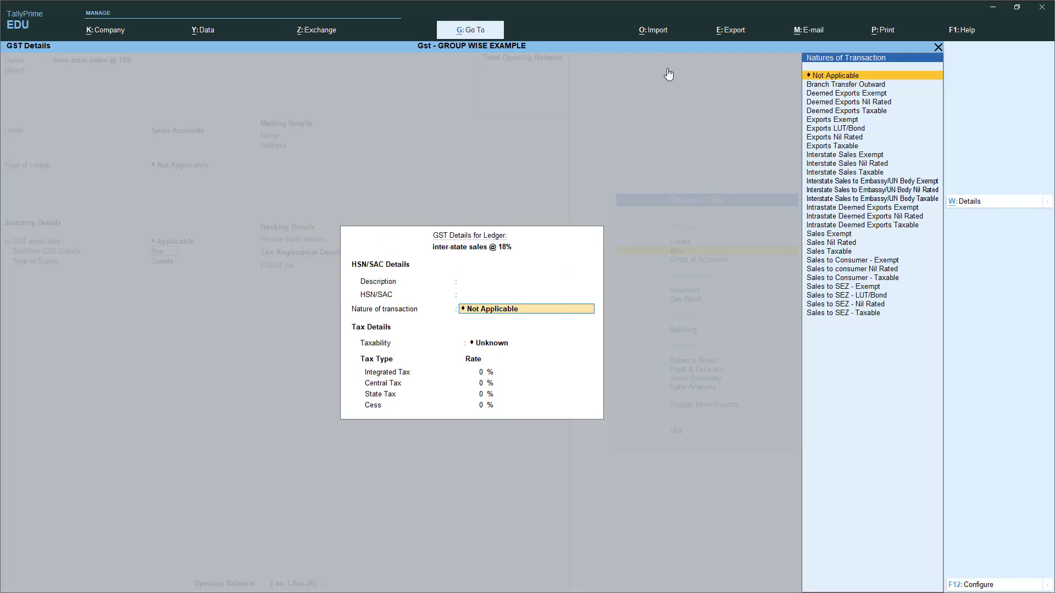
pyautogui.write('INTER')
pyautogui.press('Down')
pyautogui.press('Down')
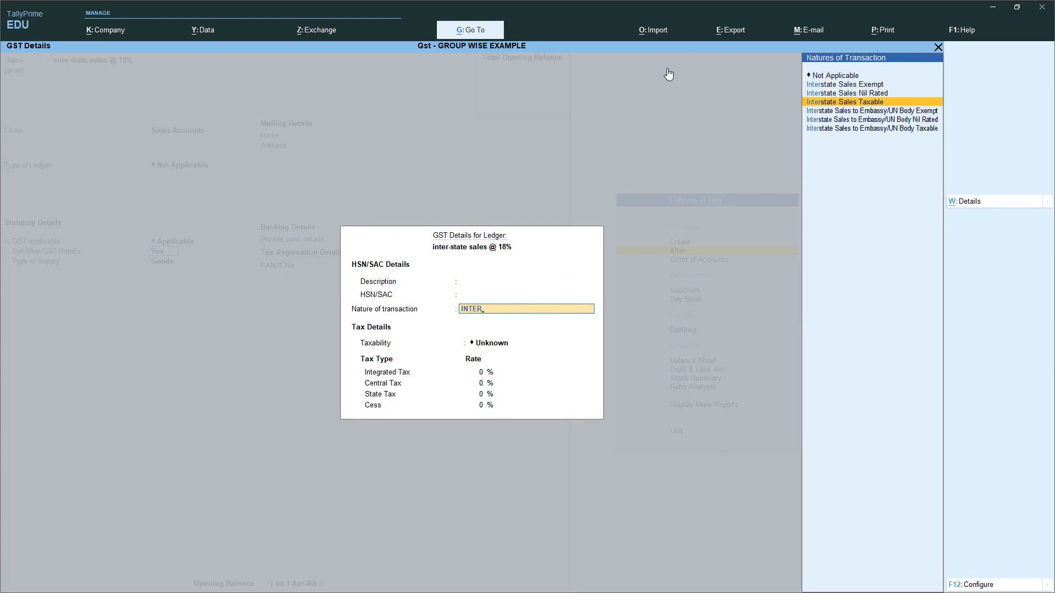
pyautogui.press('Return')
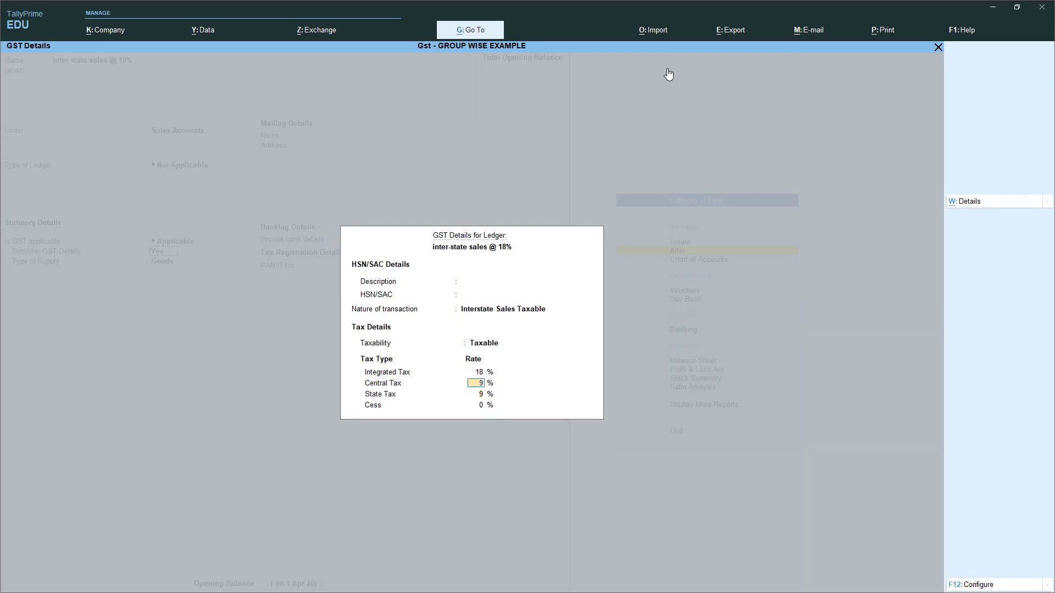
pyautogui.press('Return')
pyautogui.press('Return')
pyautogui.press('Return')
pyautogui.press('Return')
pyautogui.press('Return')
pyautogui.press('Return')
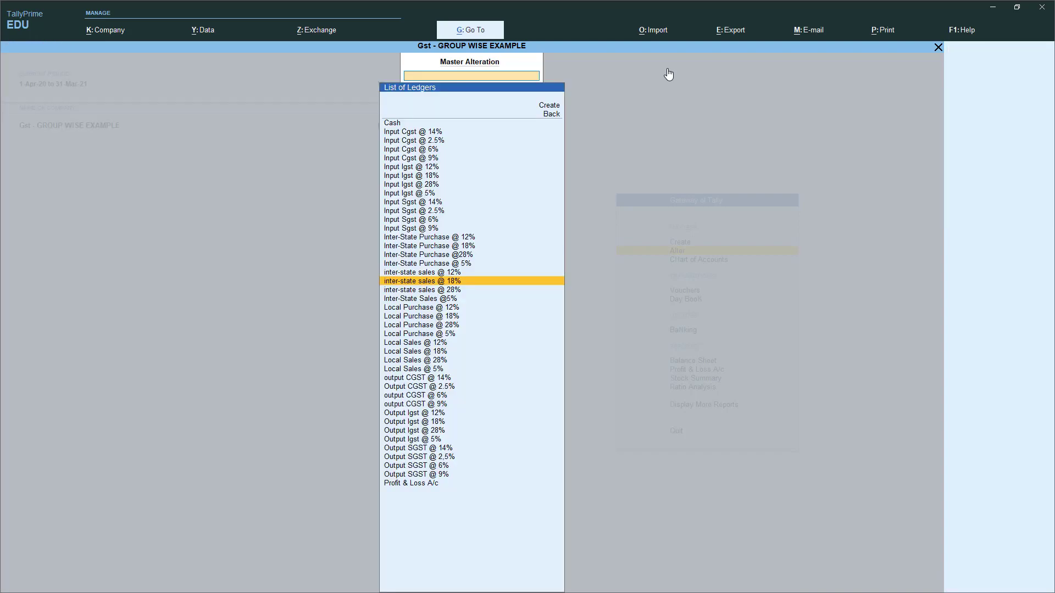
pyautogui.press('Down')
pyautogui.press('Return')
pyautogui.press('Return')
# - Set Inter-State Sales @ 28% as Interstate Sales Taxable and save the ledger
pyautogui.press('Return')
pyautogui.press('Return')
pyautogui.press('Return')
pyautogui.press('Return')
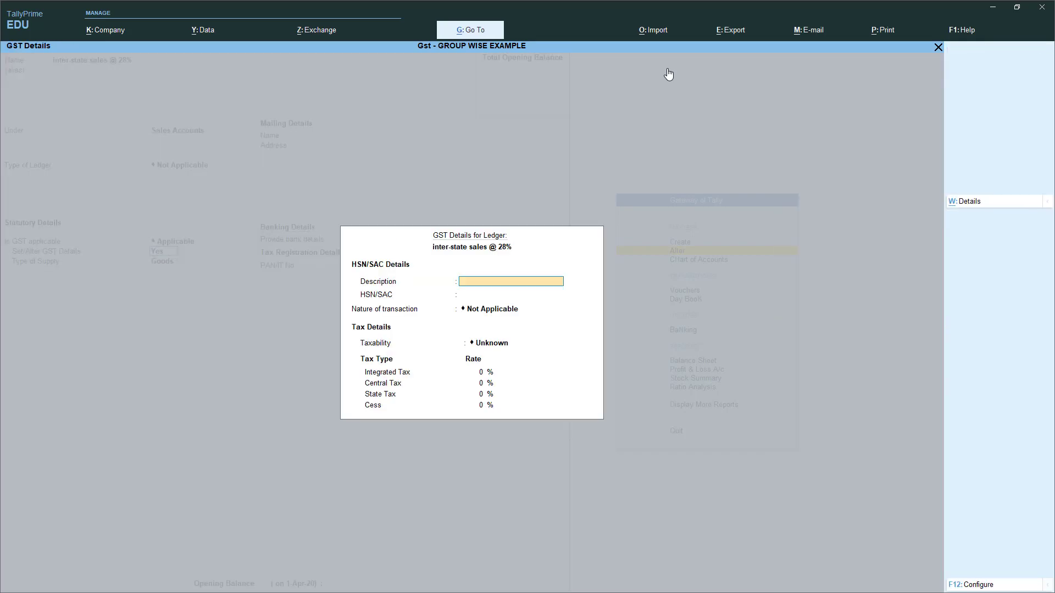
pyautogui.press('Return')
pyautogui.press('Return')
pyautogui.write('INTER')
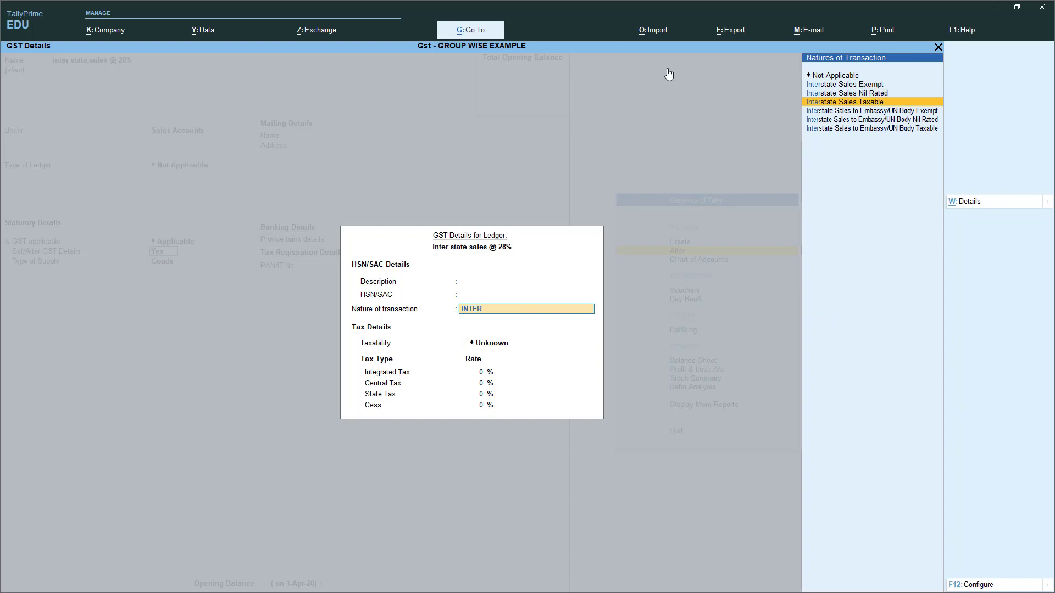
pyautogui.press('Return')
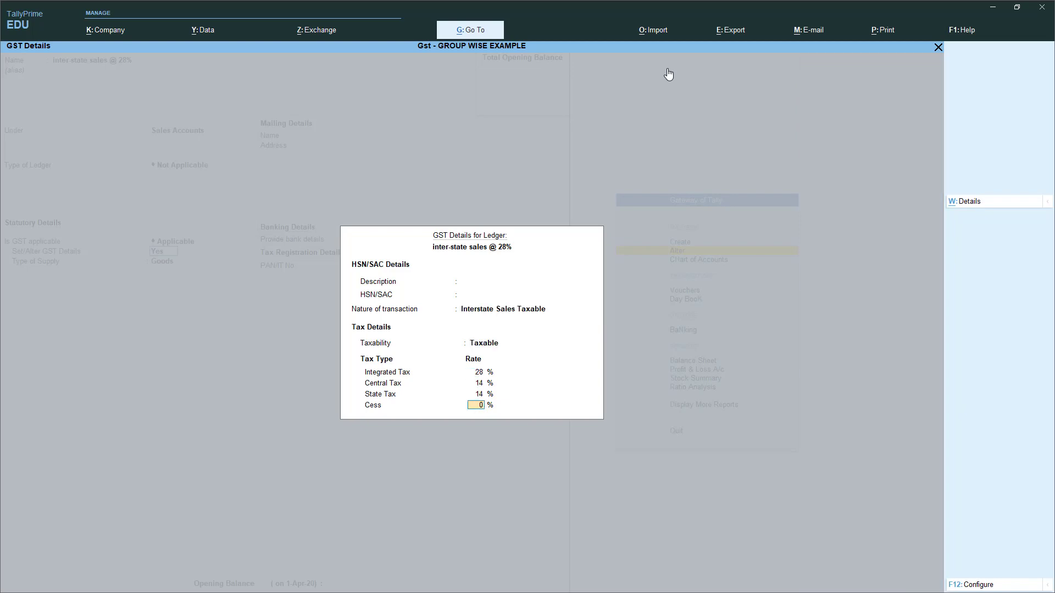
pyautogui.press('Return')
pyautogui.press('Return')
pyautogui.press('Return')
pyautogui.press('Return')
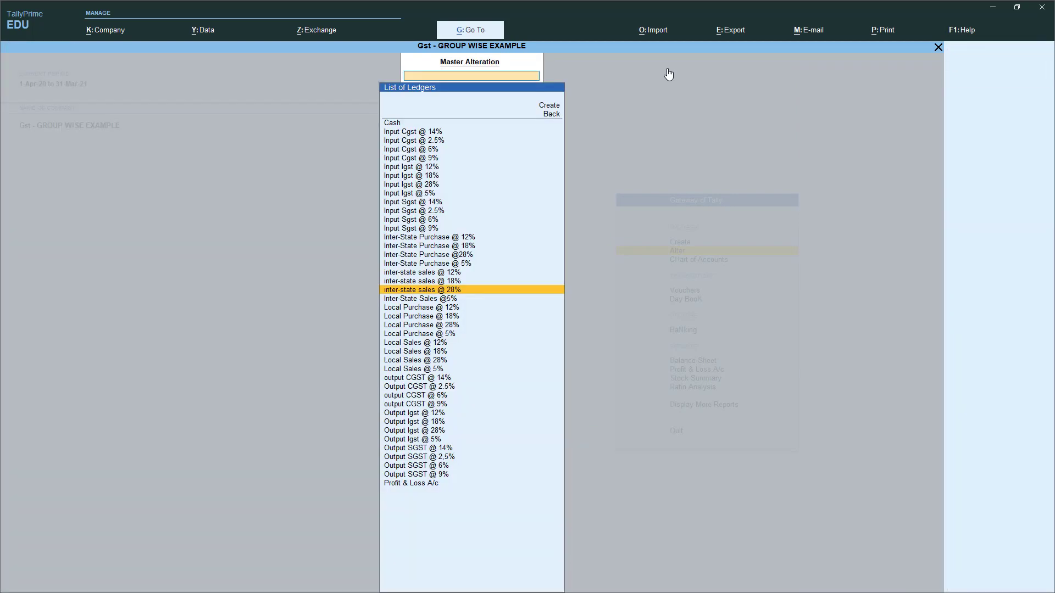
pyautogui.press('Down')
pyautogui.press('Return')
pyautogui.press('Return')
pyautogui.press('Return')
# - Set Inter-State Sales @5% as Interstate Sales Taxable at 5%, then return to Gateway of Tally
pyautogui.press('Return')
pyautogui.press('Return')
pyautogui.press('Return')
pyautogui.press('y')
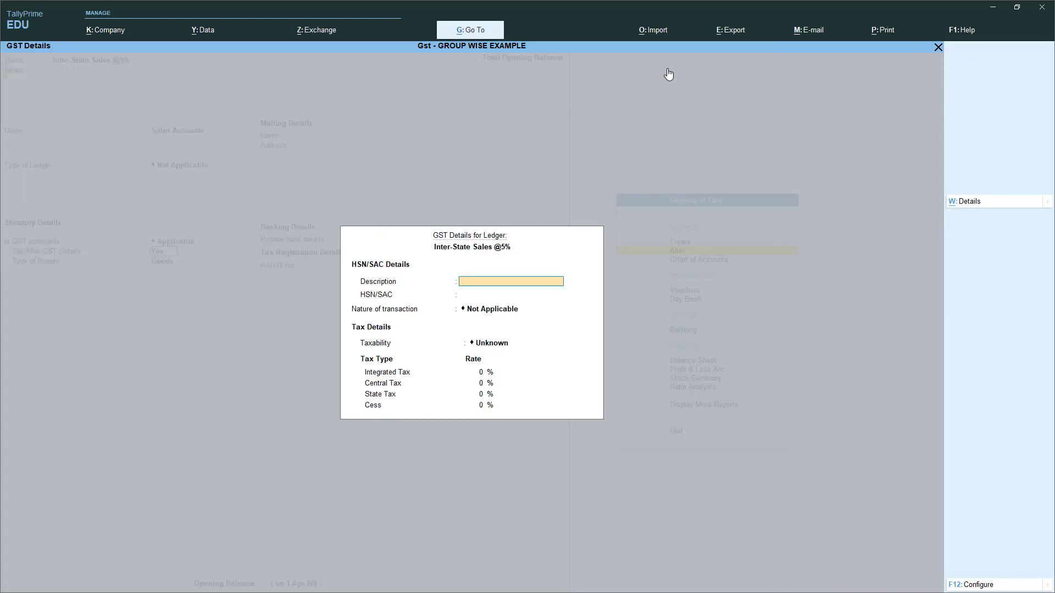
pyautogui.press('Return')
pyautogui.press('Return')
pyautogui.write('INTER')
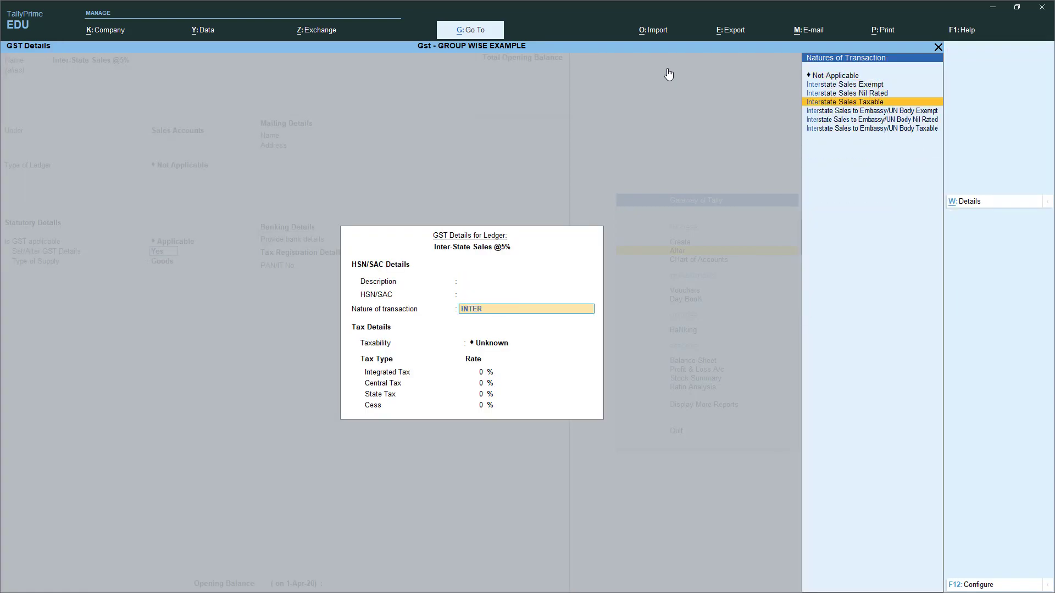
pyautogui.press('Return')
pyautogui.write('5')
pyautogui.press('Return')
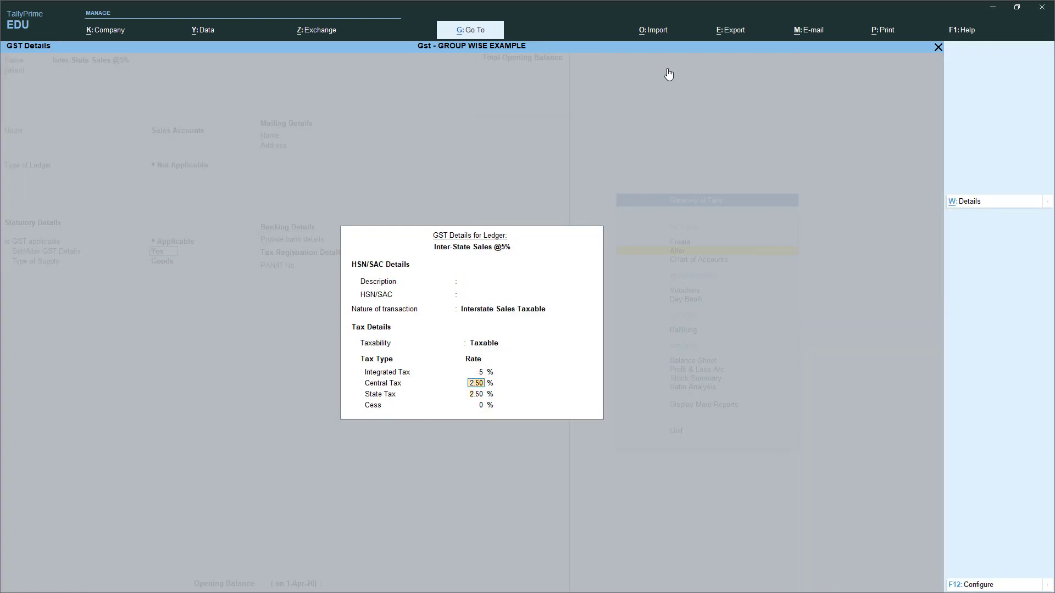
pyautogui.press('Return')
pyautogui.press('Return')
pyautogui.press('Return')
pyautogui.press('Return')
pyautogui.press('Return')
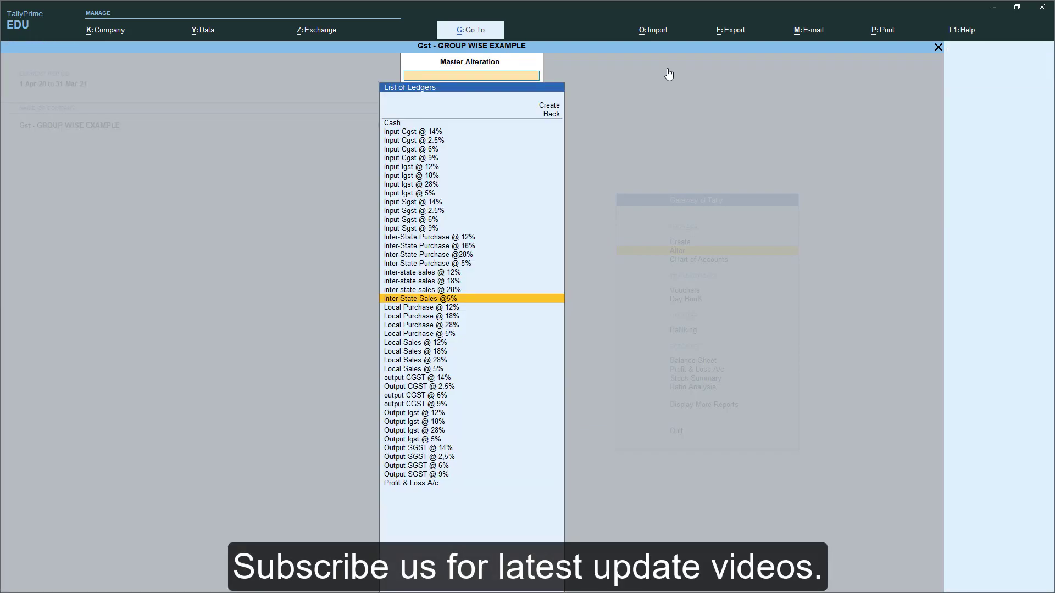
pyautogui.press('Escape')
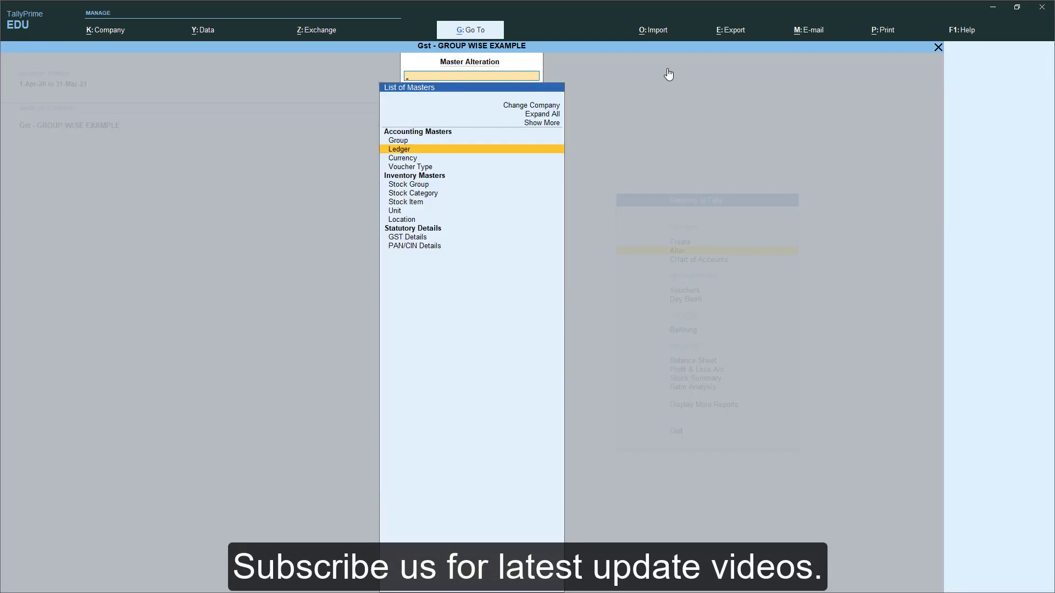
pyautogui.press('Escape')
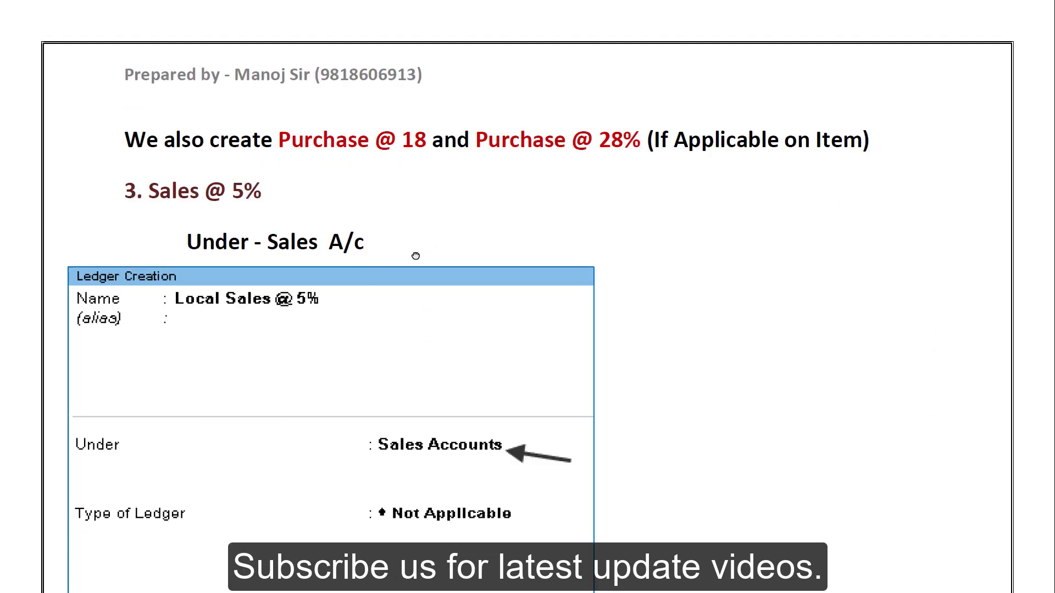
# - Scroll the PDF guide past the sales and CGST/SGST/IGST ledger pages to section 10, Local Creditor
pyautogui.scroll(-15, 416, 256)
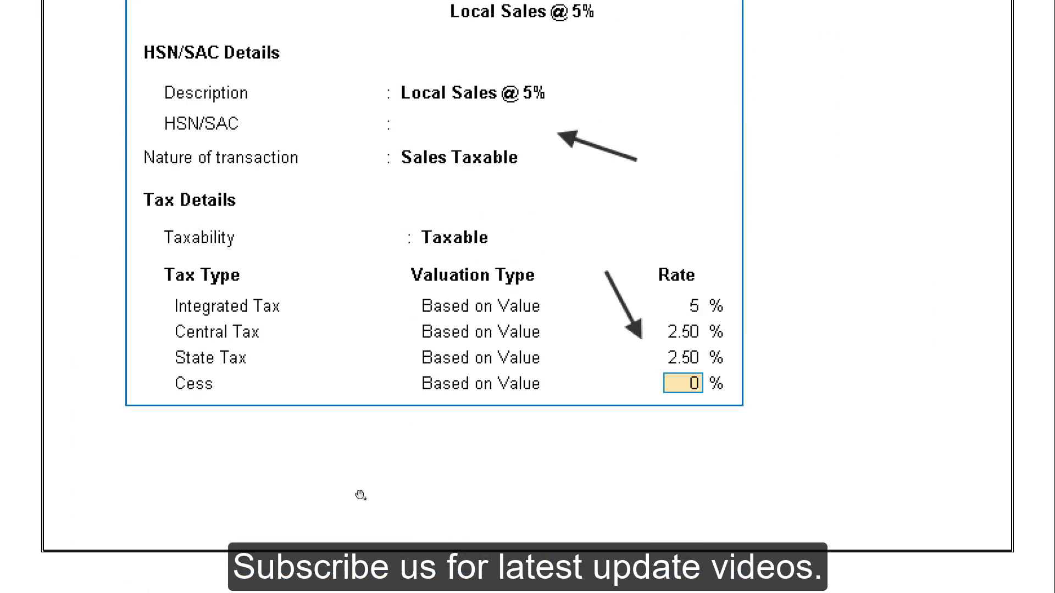
pyautogui.scroll(-8, 360, 495)
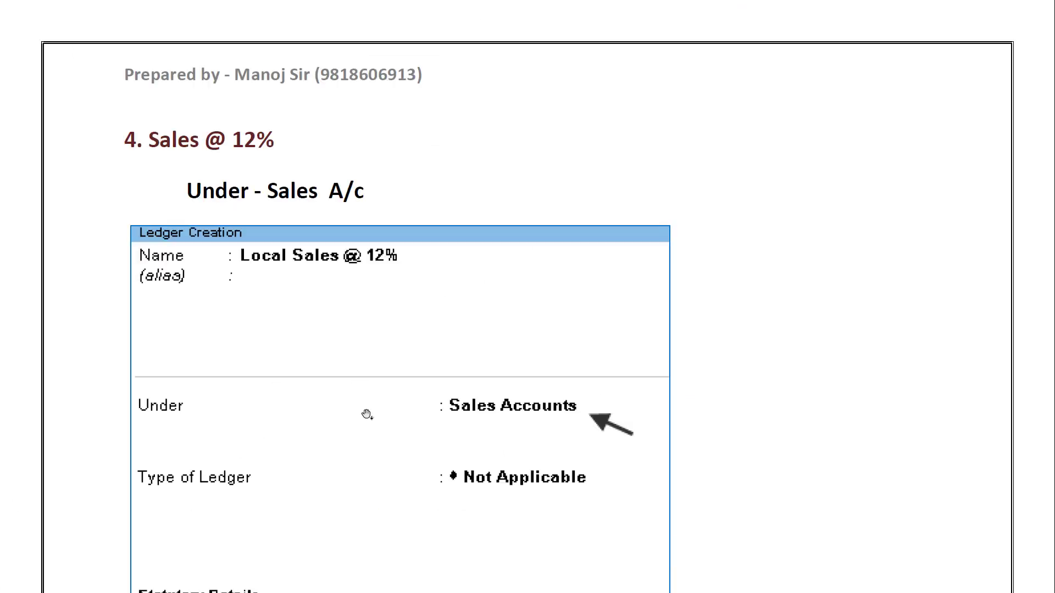
pyautogui.scroll(-3, 367, 415)
pyautogui.scroll(-7, 355, 325)
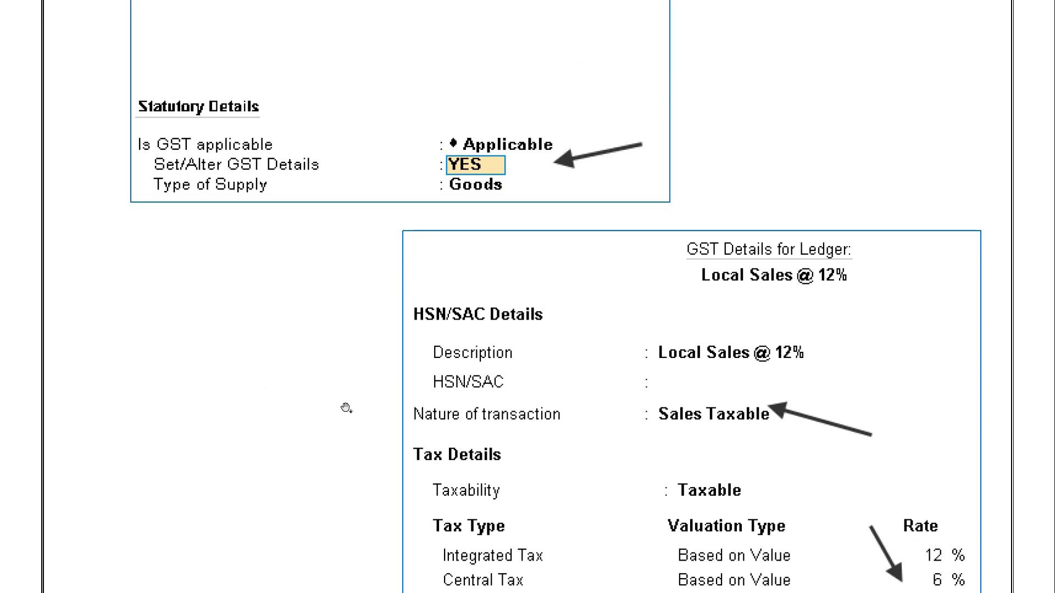
pyautogui.scroll(-5, 338, 411)
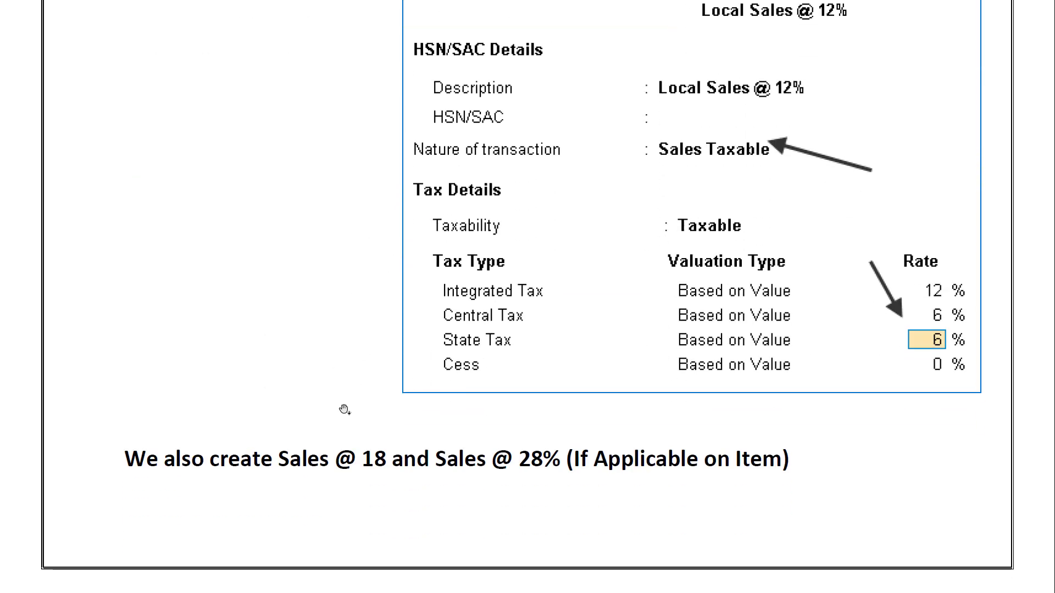
pyautogui.scroll(-10, 348, 415)
pyautogui.scroll(-10, 344, 409)
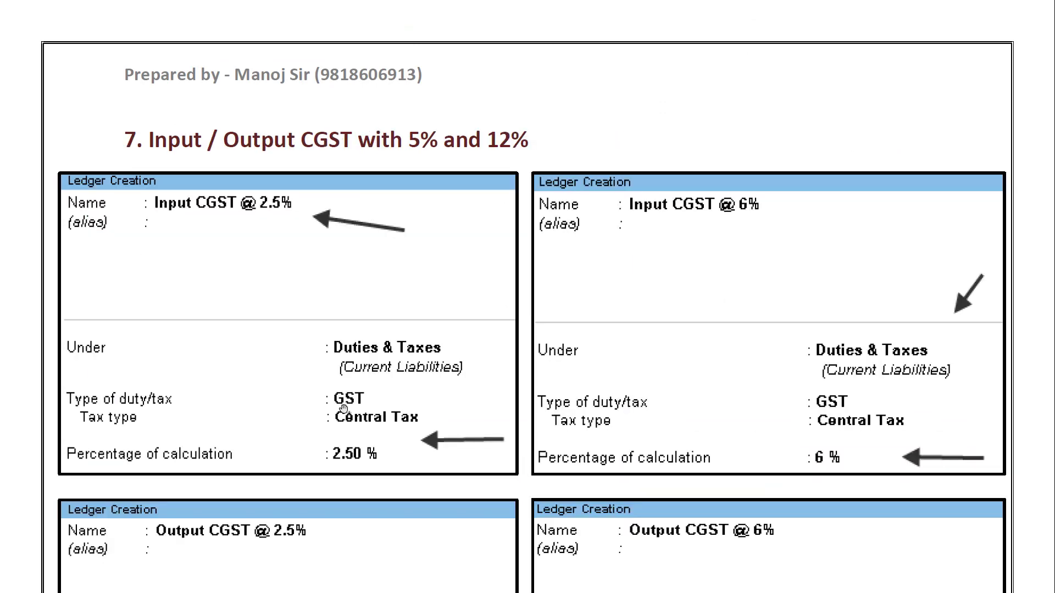
pyautogui.scroll(-15, 343, 409)
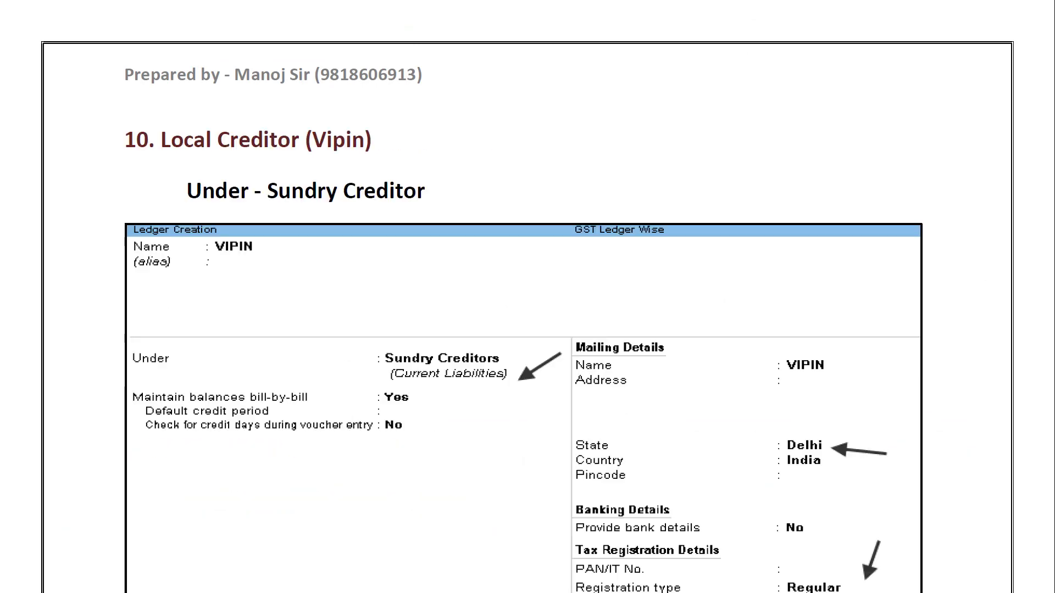
pyautogui.scroll(10, 352, 343)
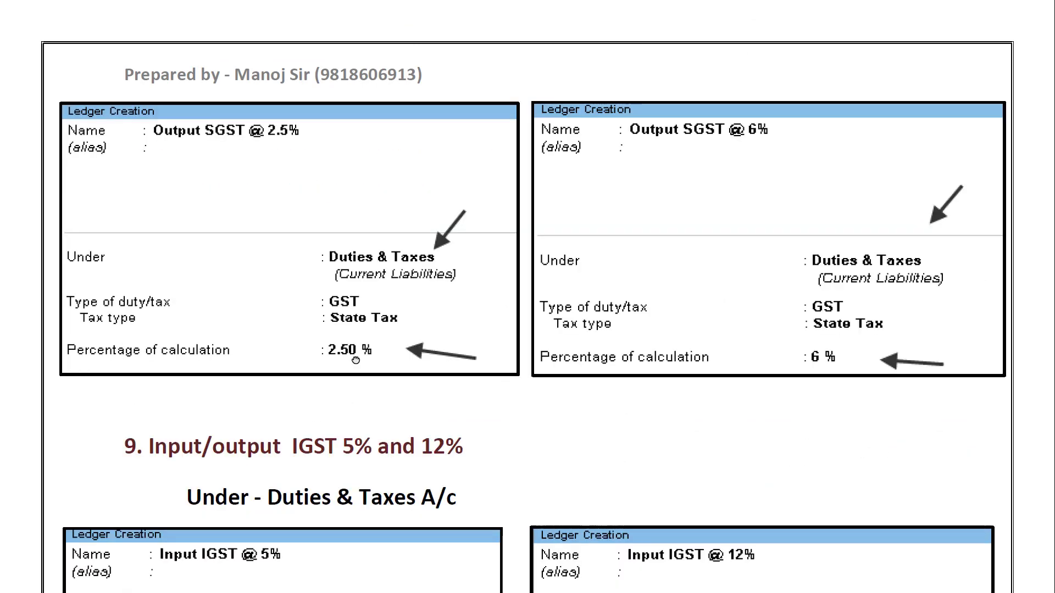
pyautogui.scroll(-8, 357, 384)
pyautogui.scroll(-5, 348, 415)
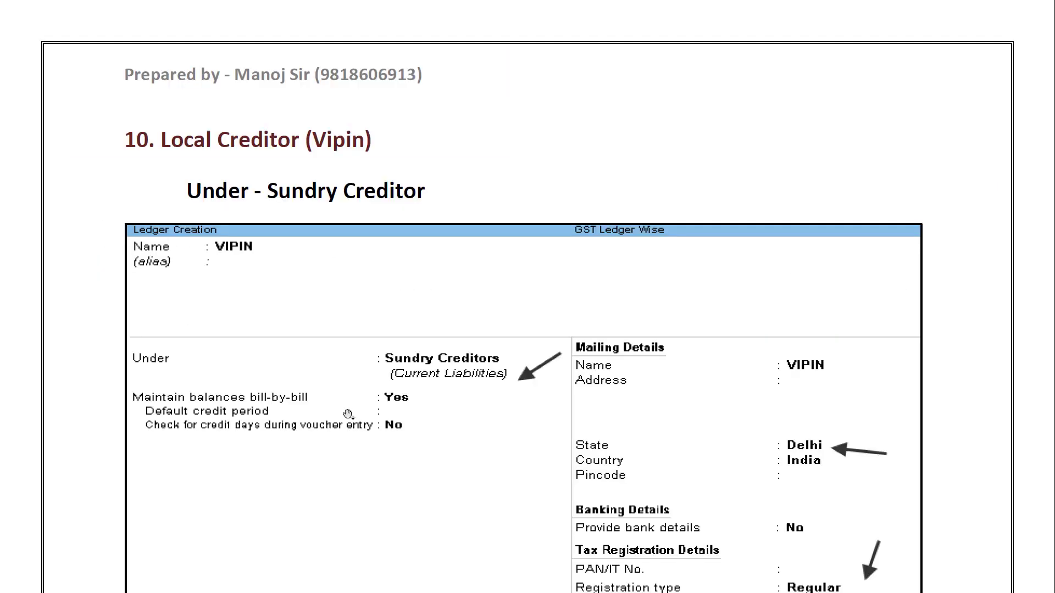
pyautogui.press('alt')
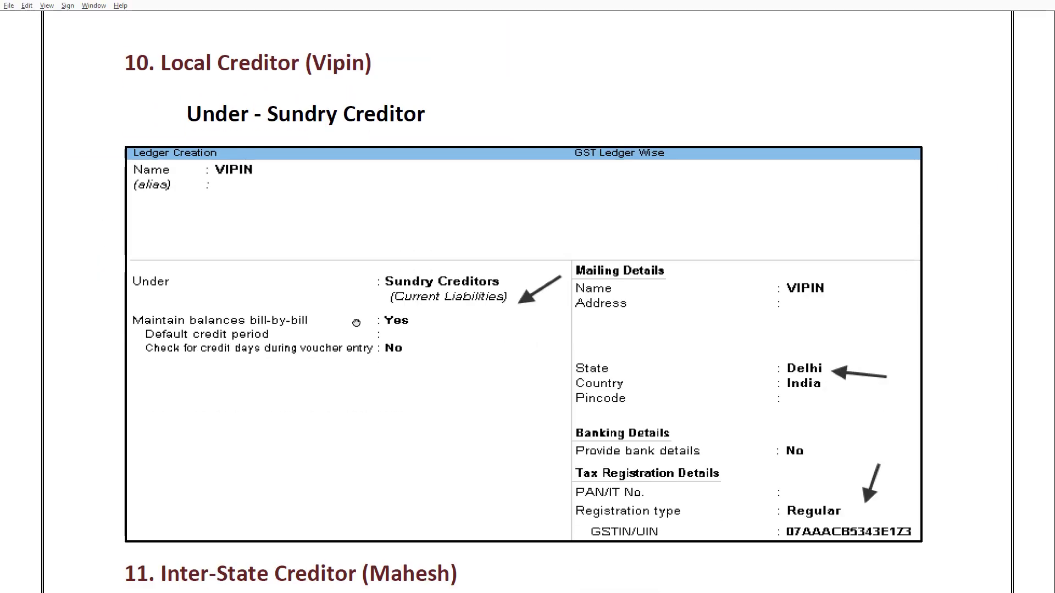
# - Back in TallyPrime, open a blank Ledger Creation form from the Create menu
pyautogui.hotkey('alt', 'Tab')
pyautogui.press('Return')
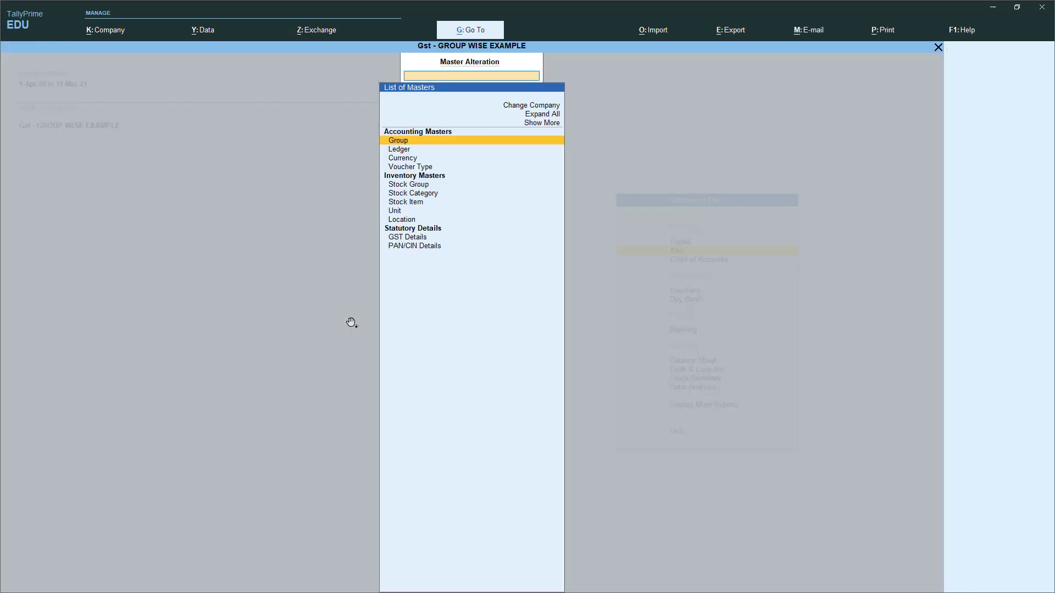
pyautogui.press('Down')
pyautogui.press('Return')
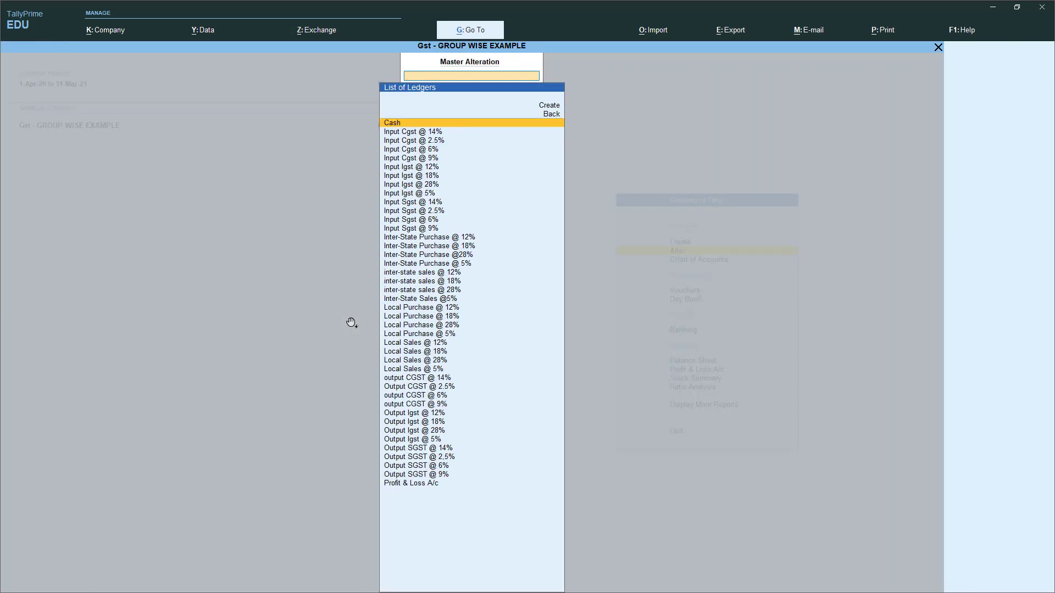
pyautogui.press('Escape')
pyautogui.press('Escape')
pyautogui.press('Up')
pyautogui.press('Return')
pyautogui.press('Return')
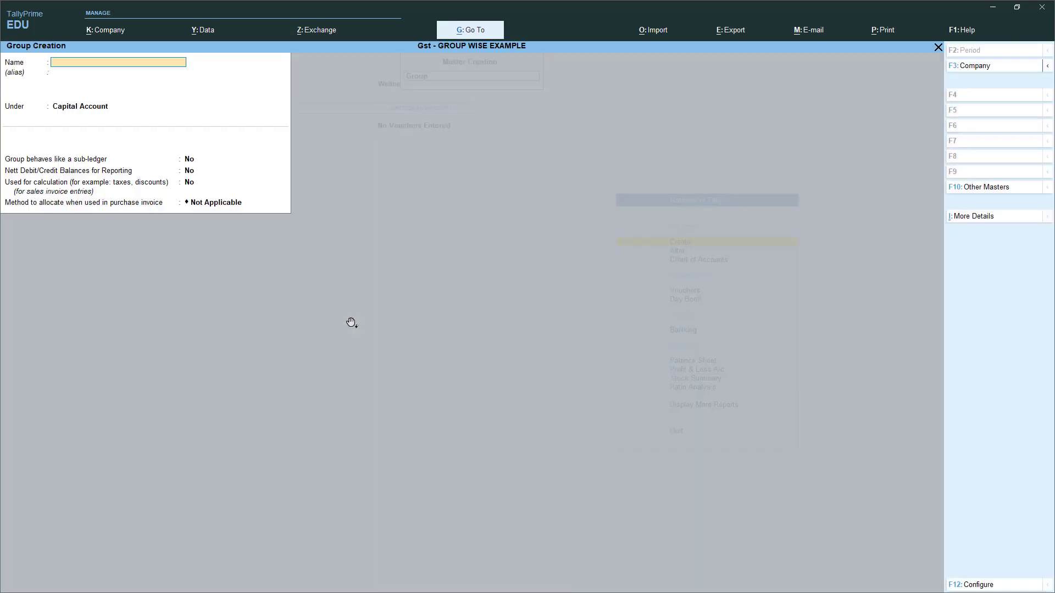
pyautogui.press('Escape')
pyautogui.press('y')
pyautogui.press('Down')
pyautogui.press('Return')
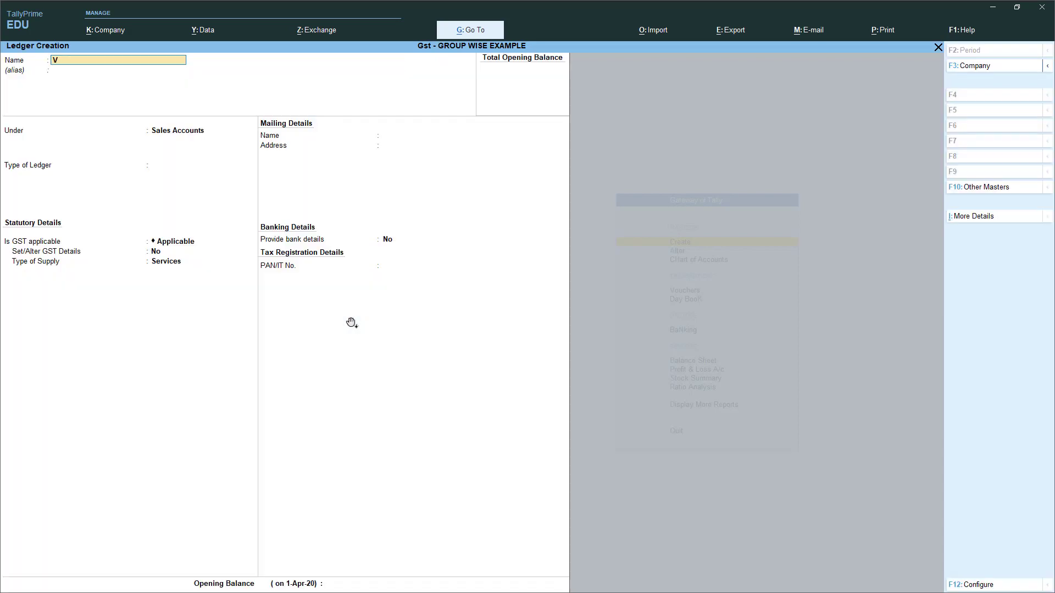
# - Save the local creditor ledger under Sundry Creditors with Delhi, Regular registration and its GSTIN
pyautogui.press('Return')
pyautogui.press('Down')
pyautogui.press('Down')
pyautogui.press('Down')
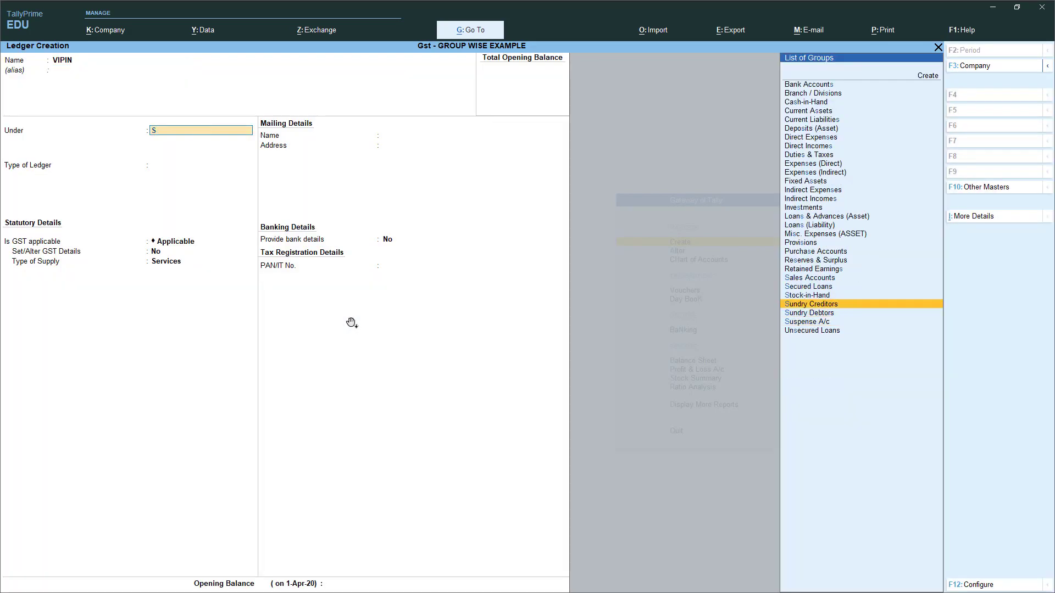
pyautogui.press('Return')
pyautogui.press('Return')
pyautogui.press('Return')
pyautogui.press('Return')
pyautogui.press('Return')
pyautogui.press('Return')
pyautogui.press('Return')
pyautogui.press('Return')
pyautogui.press('Return')
pyautogui.press('Return')
pyautogui.press('Return')
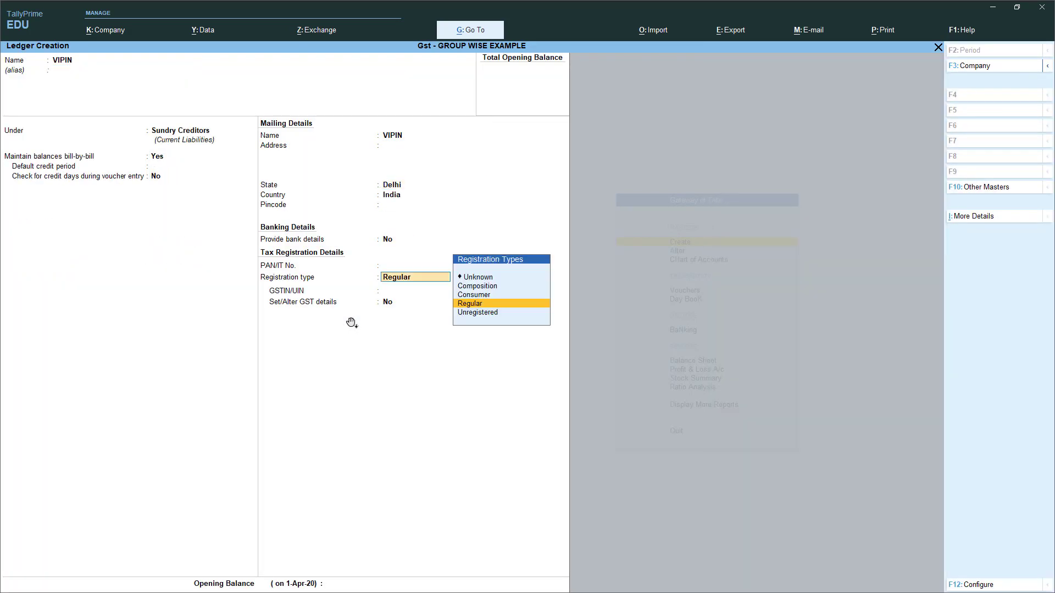
pyautogui.press('Return')
pyautogui.press('Return')
pyautogui.press('Return')
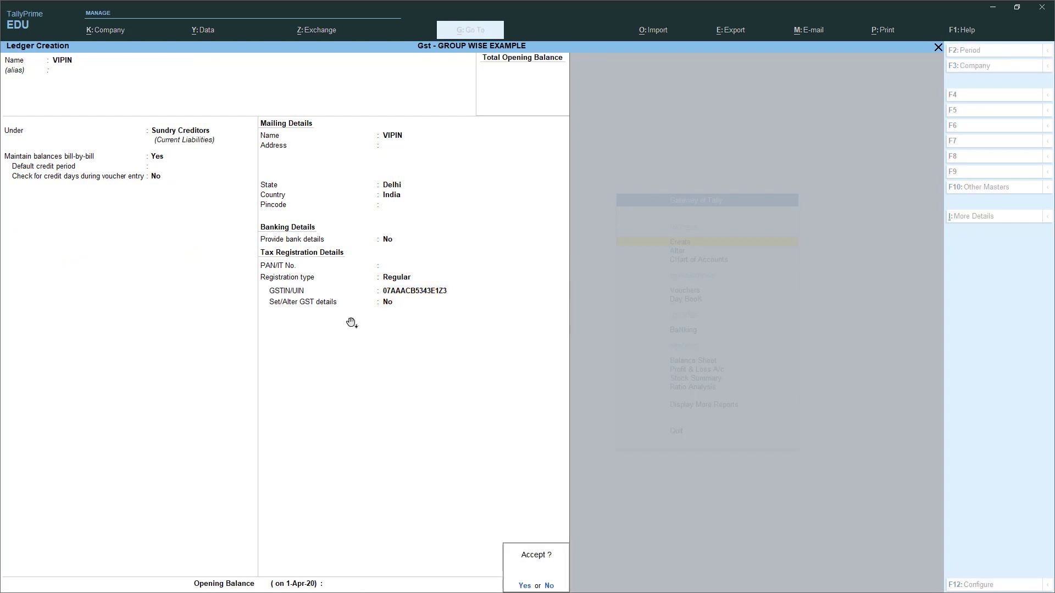
pyautogui.press('y')
pyautogui.hotkey('alt', 'Tab')
pyautogui.scroll(-10, 347, 351)
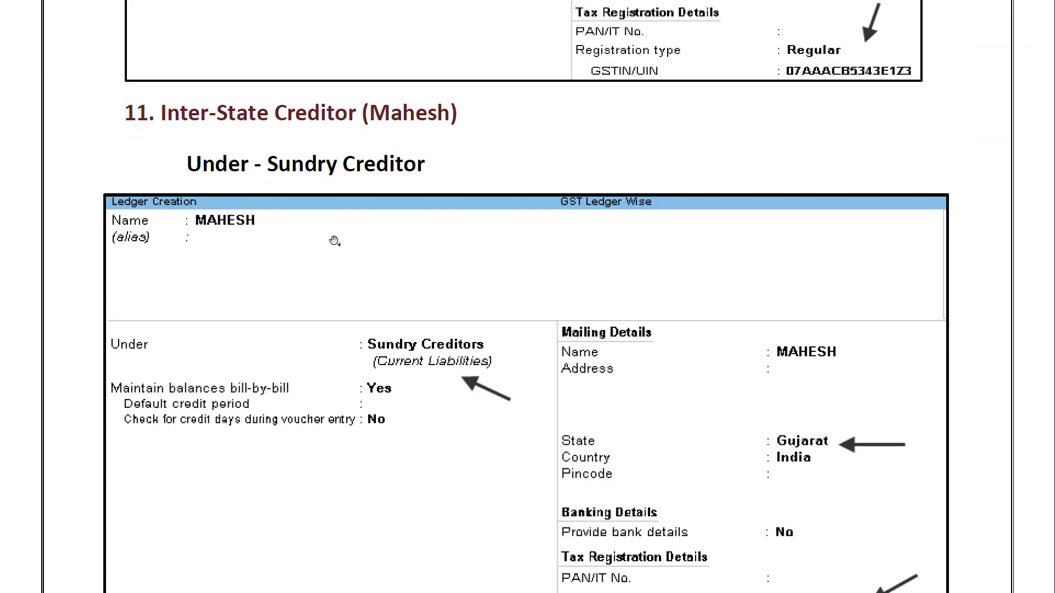
pyautogui.scroll(-3, 160, 238)
pyautogui.hotkey('alt', 'Tab')
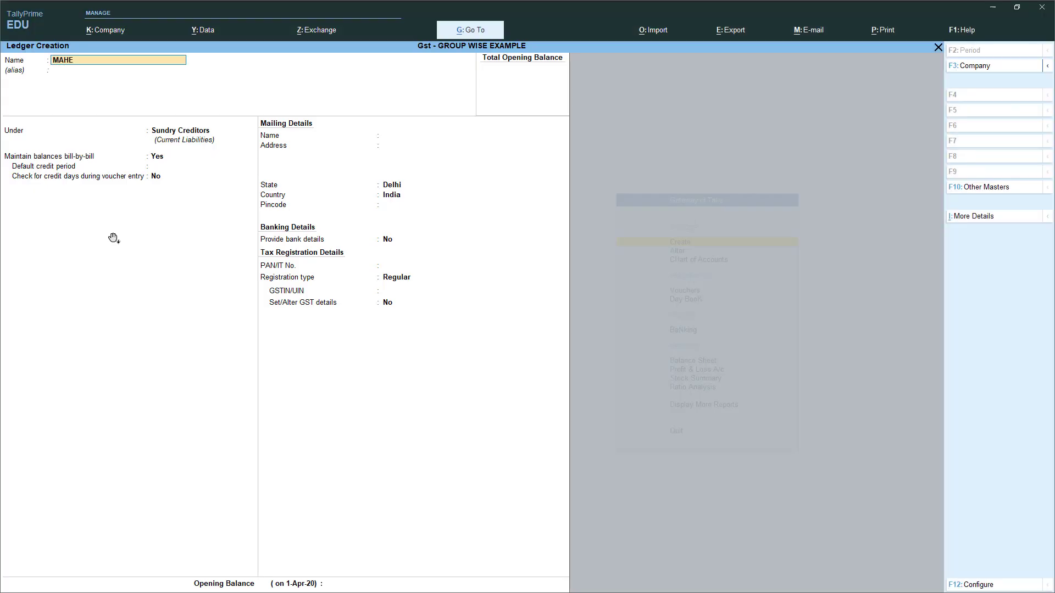
# - Save the inter-state creditor ledger under Sundry Creditors with state Gujarat, Regular, and its GSTIN
pyautogui.press('Return')
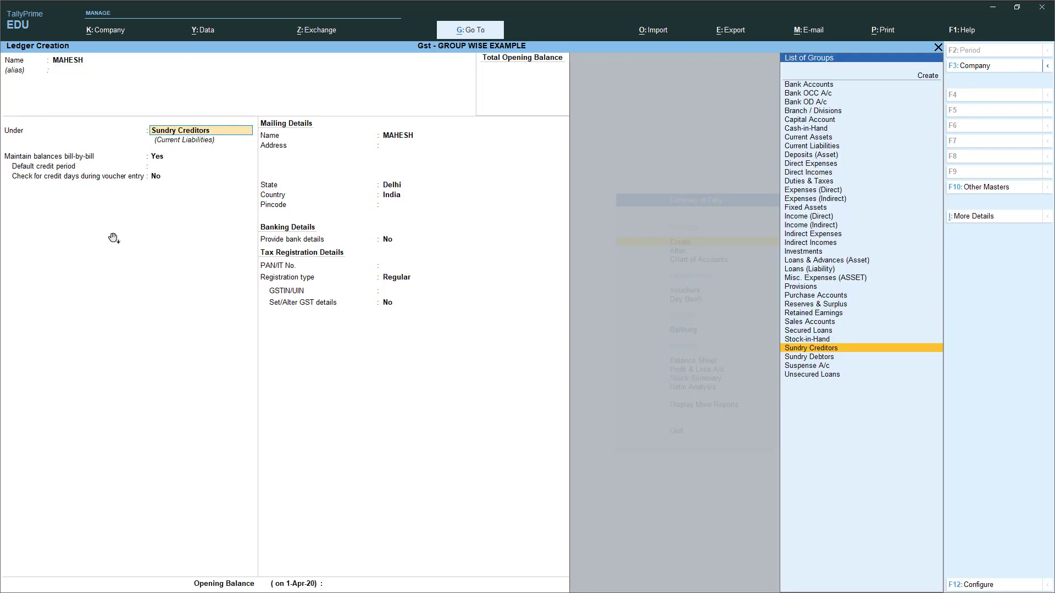
pyautogui.press('Return')
pyautogui.press('Return')
pyautogui.press('Return')
pyautogui.press('Return')
pyautogui.press('Return')
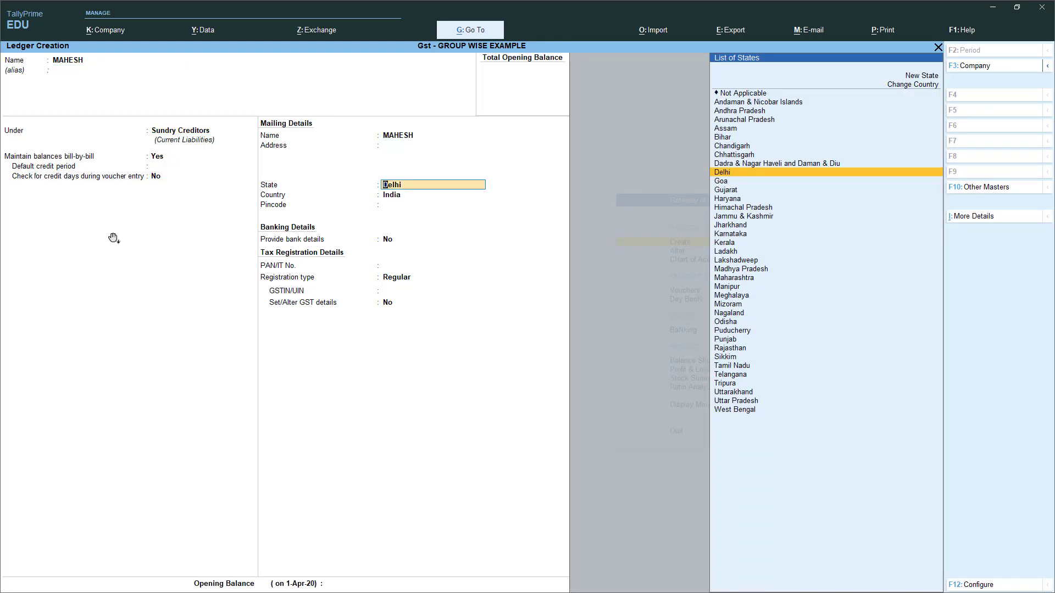
pyautogui.write('guj')
pyautogui.press('Return')
pyautogui.press('Return')
pyautogui.press('Return')
pyautogui.press('Return')
pyautogui.press('Return')
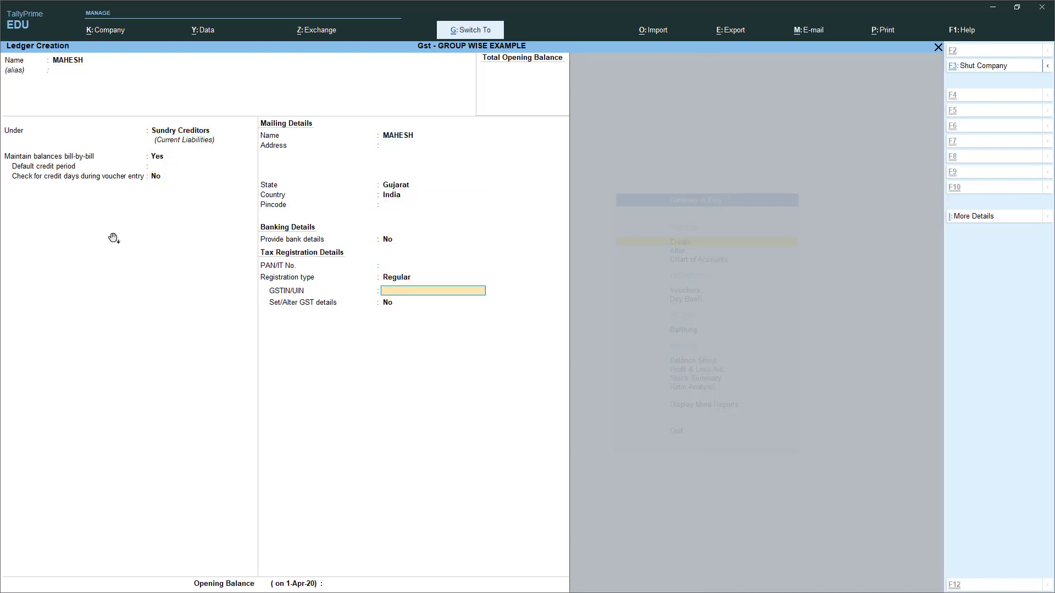
pyautogui.hotkey('ctrl', 'alt', 'v')
pyautogui.press('Return')
pyautogui.press('Return')
pyautogui.press('Return')
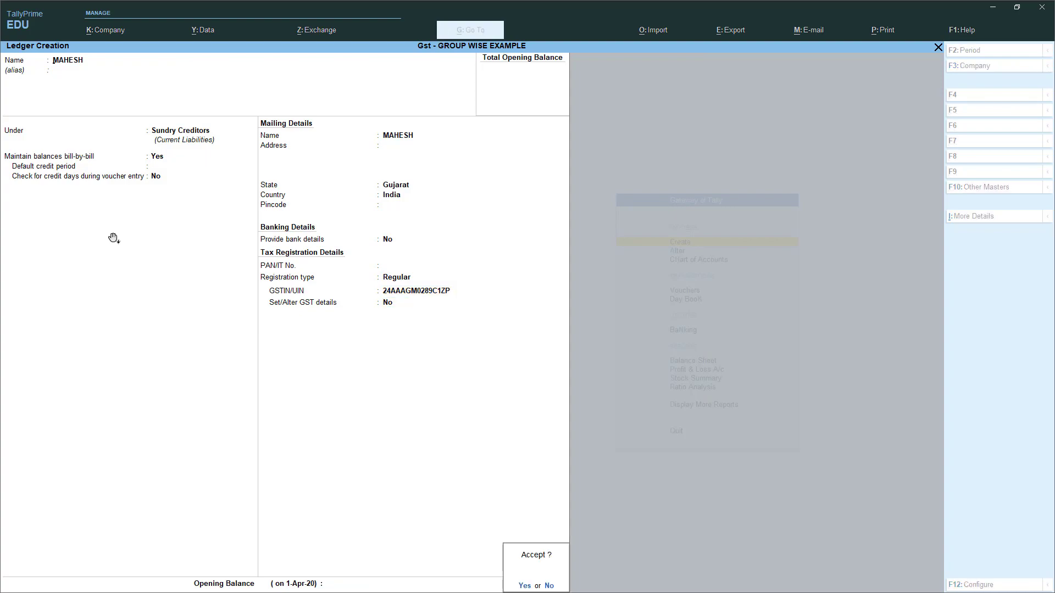
pyautogui.hotkey('alt', 'Tab')
# - Scroll the guide to the local debtor ledger section
pyautogui.scroll(-5, 148, 200)
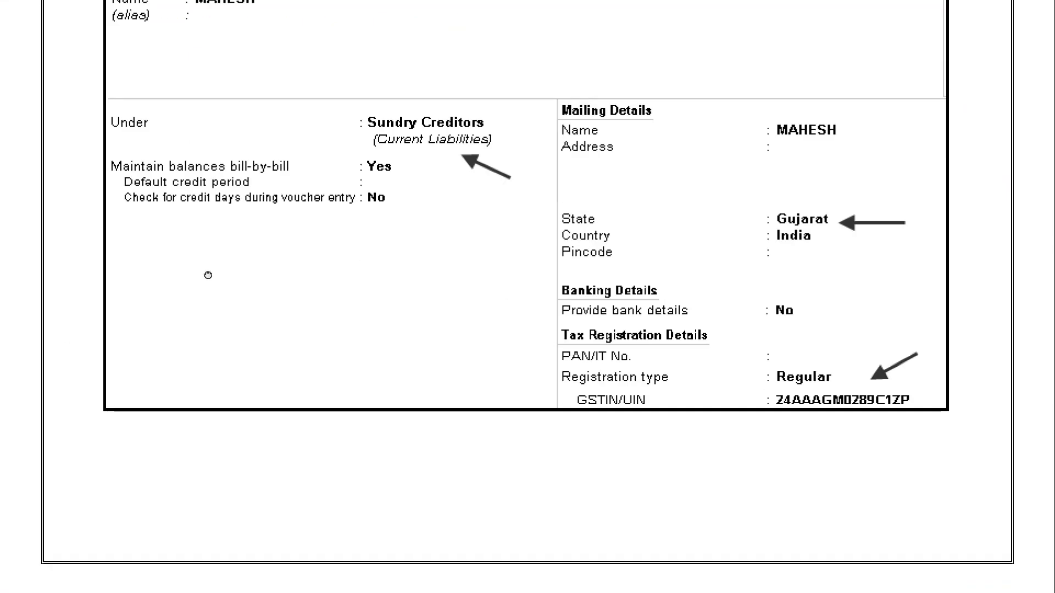
pyautogui.scroll(2, 208, 275)
pyautogui.scroll(-12, 226, 267)
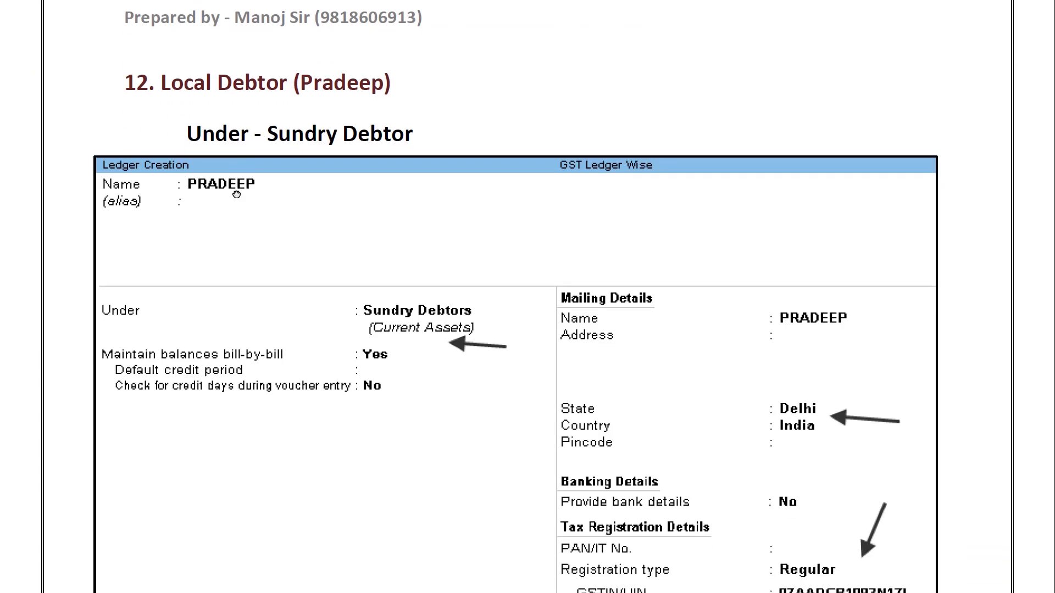
pyautogui.scroll(-3, 313, 191)
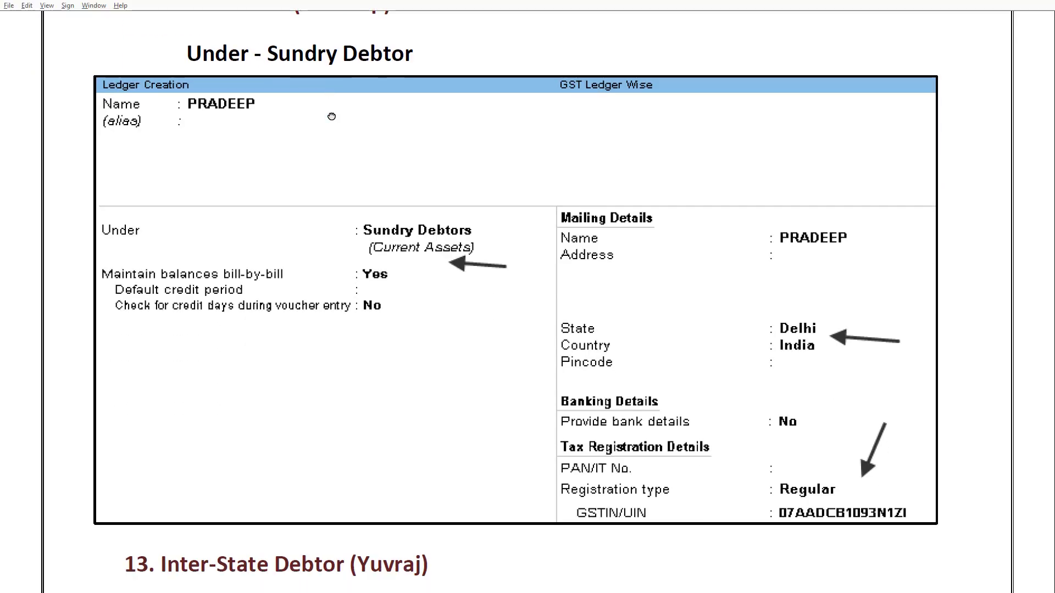
pyautogui.hotkey('alt', 'Tab')
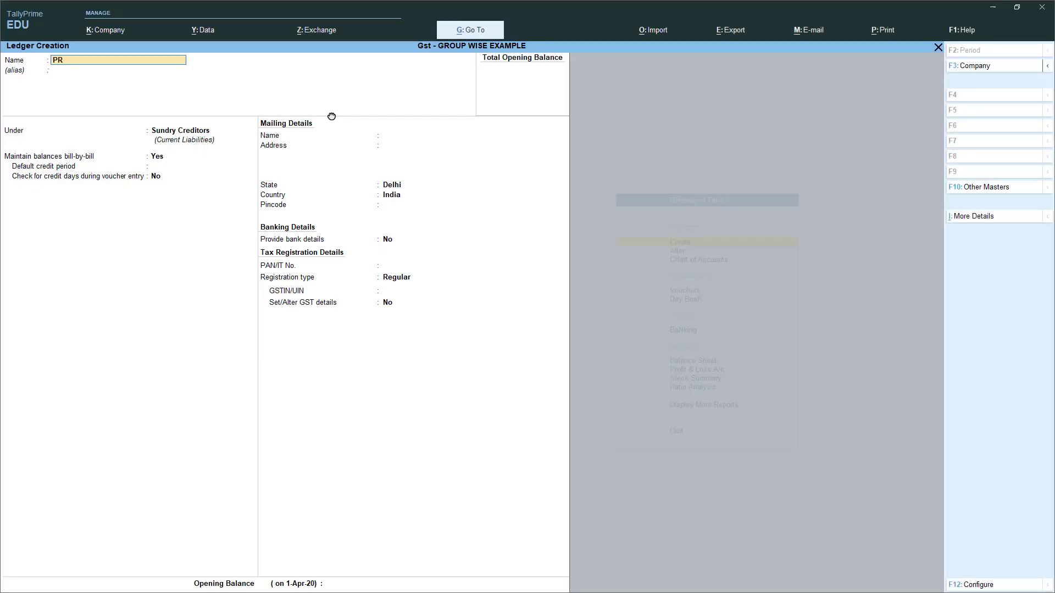
# - Save the local debtor ledger under Sundry Debtors with Delhi, Regular registration and its GSTIN
pyautogui.press('Return')
pyautogui.press('Return')
pyautogui.press('Down')
pyautogui.press('Down')
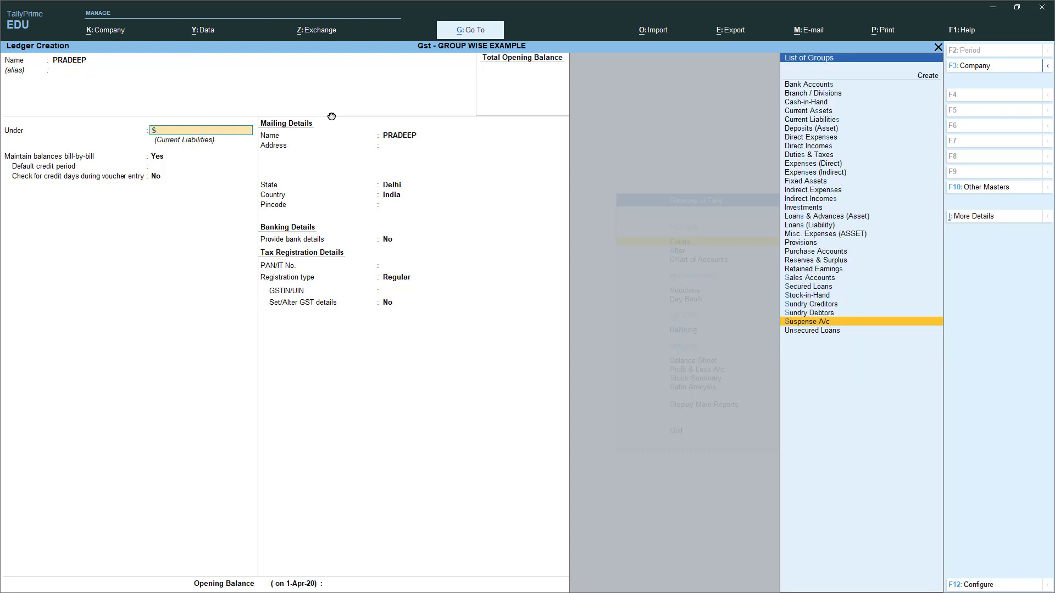
pyautogui.press('Up')
pyautogui.press('Return')
pyautogui.press('Return')
pyautogui.press('Return')
pyautogui.press('Return')
pyautogui.press('Return')
pyautogui.press('Return')
pyautogui.press('Return')
pyautogui.press('Return')
pyautogui.press('Return')
pyautogui.press('Return')
pyautogui.press('Return')
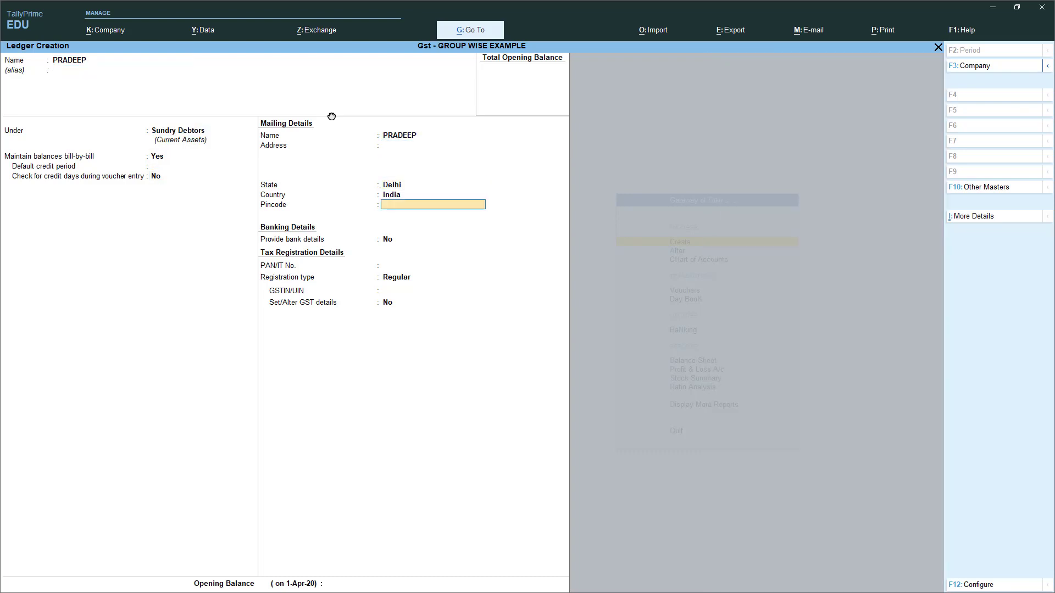
pyautogui.press('Return')
pyautogui.press('Return')
pyautogui.press('Return')
pyautogui.press('Return')
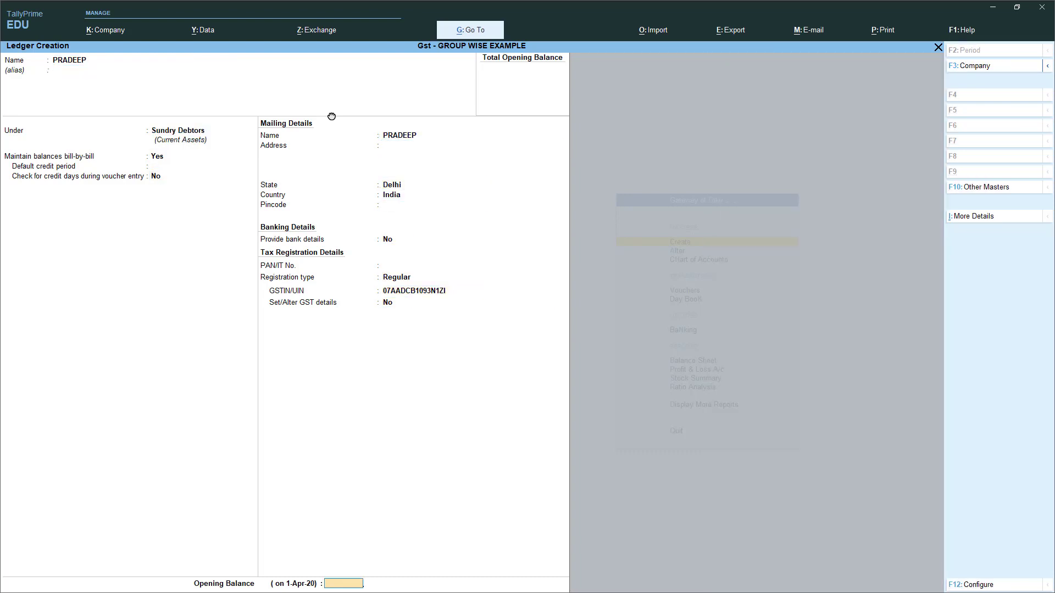
pyautogui.hotkey('alt', 'Tab')
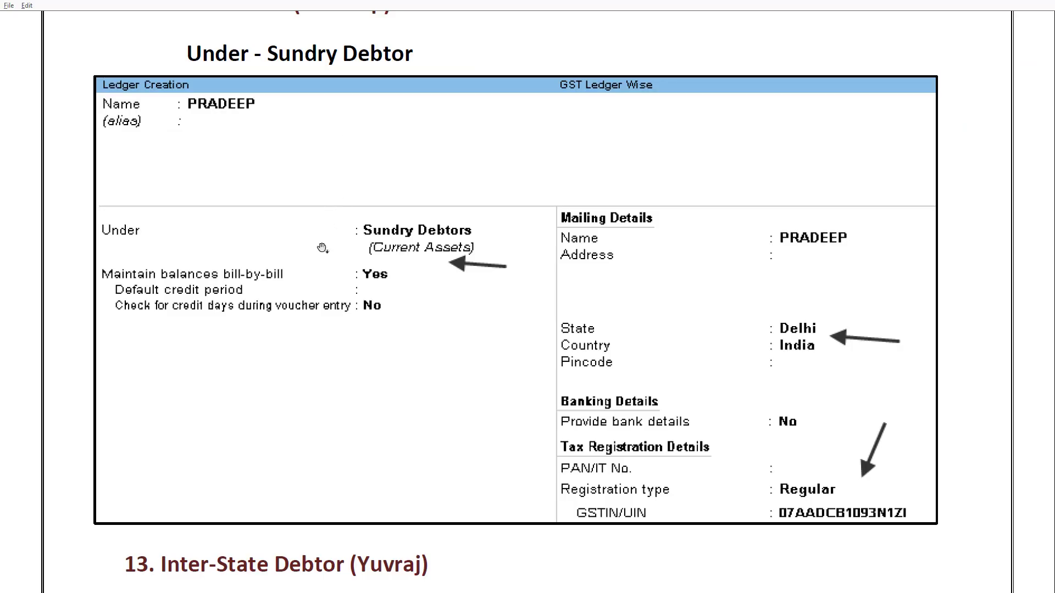
# - Scroll the guide to the inter-state debtor ledger details
pyautogui.scroll(-6, 358, 245)
pyautogui.scroll(-3, 357, 302)
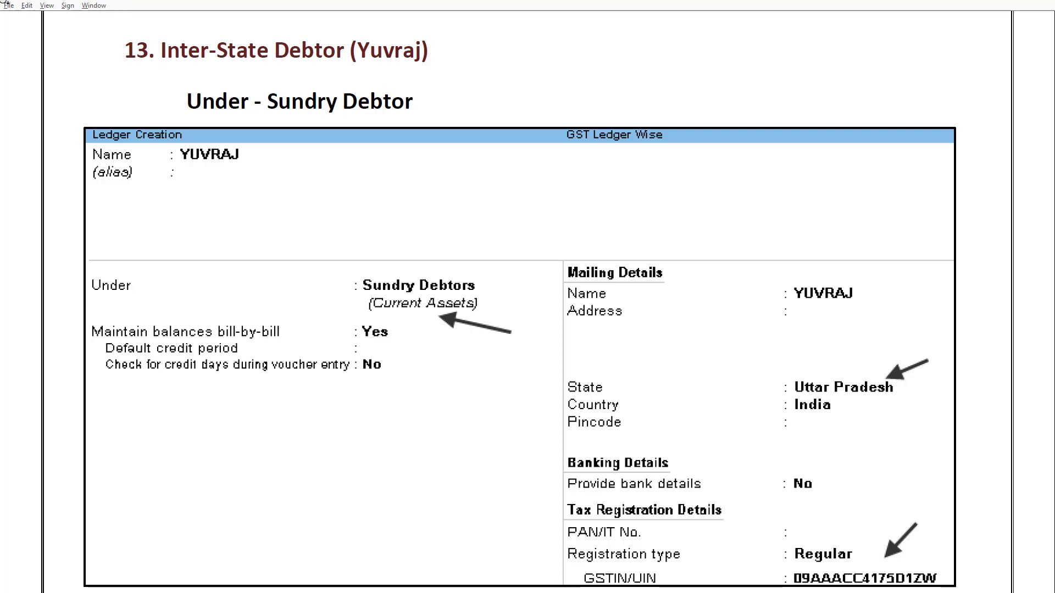
pyautogui.hotkey('alt', 'Tab')
# - Finish the debtor ledger with state Uttar Pradesh, Regular registration and the pasted GSTIN, and accept it
pyautogui.write('YUVR')
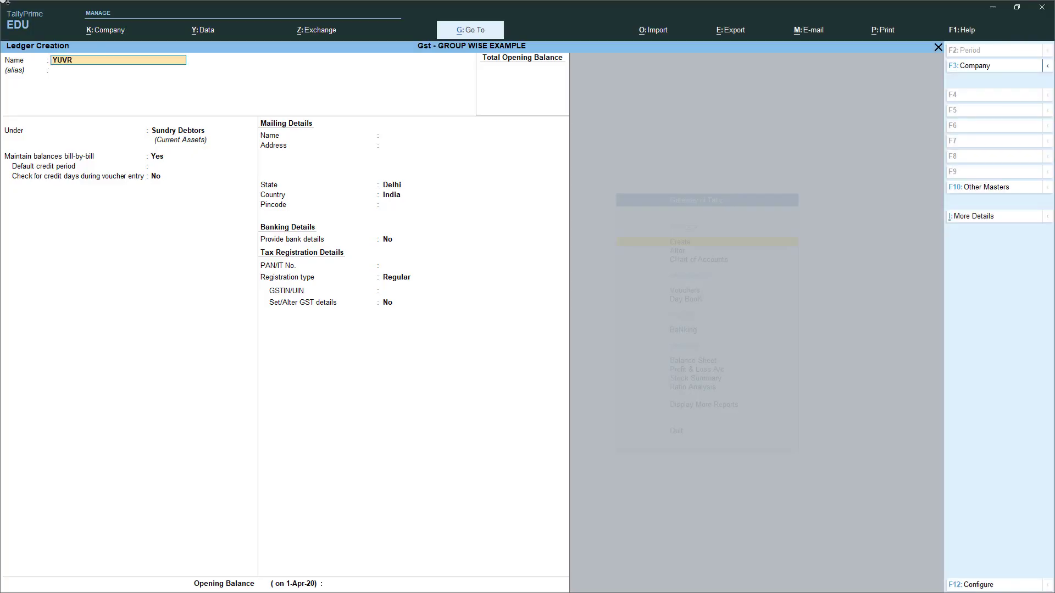
pyautogui.write('AJ')
pyautogui.press('Return')
pyautogui.press('Return')
pyautogui.press('Return')
pyautogui.press('Return')
pyautogui.press('Return')
pyautogui.press('Return')
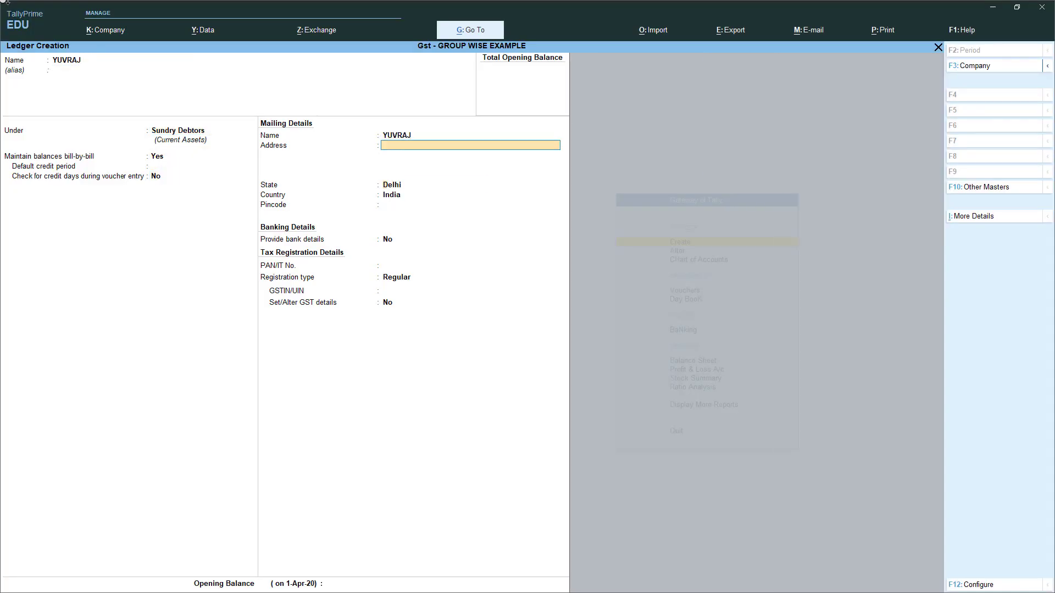
pyautogui.press('Return')
pyautogui.write('UTtar')
pyautogui.press('Return')
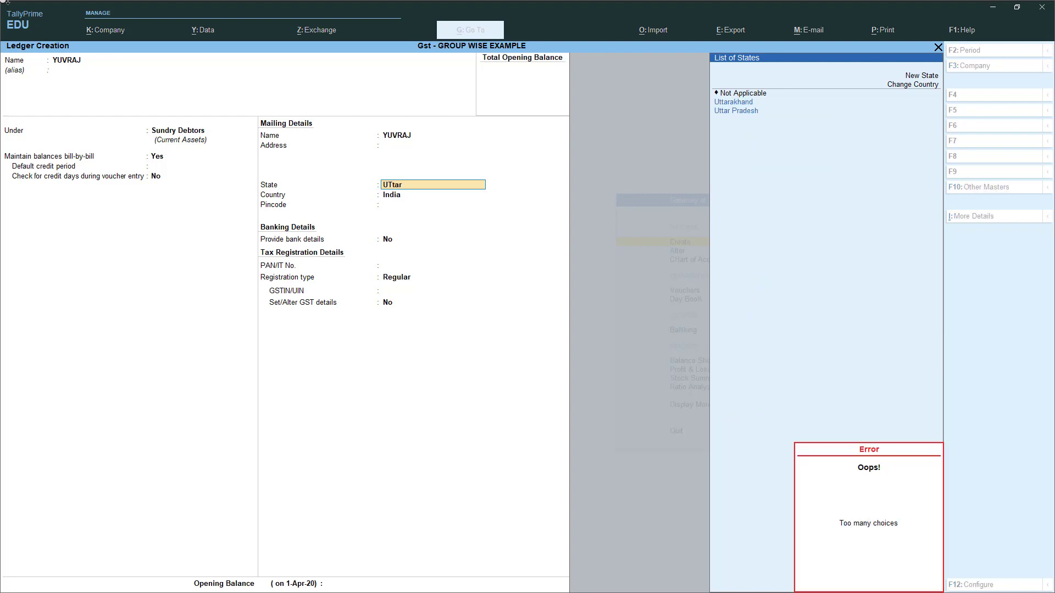
pyautogui.press('Down')
pyautogui.press('Down')
pyautogui.press('Return')
pyautogui.press('Return')
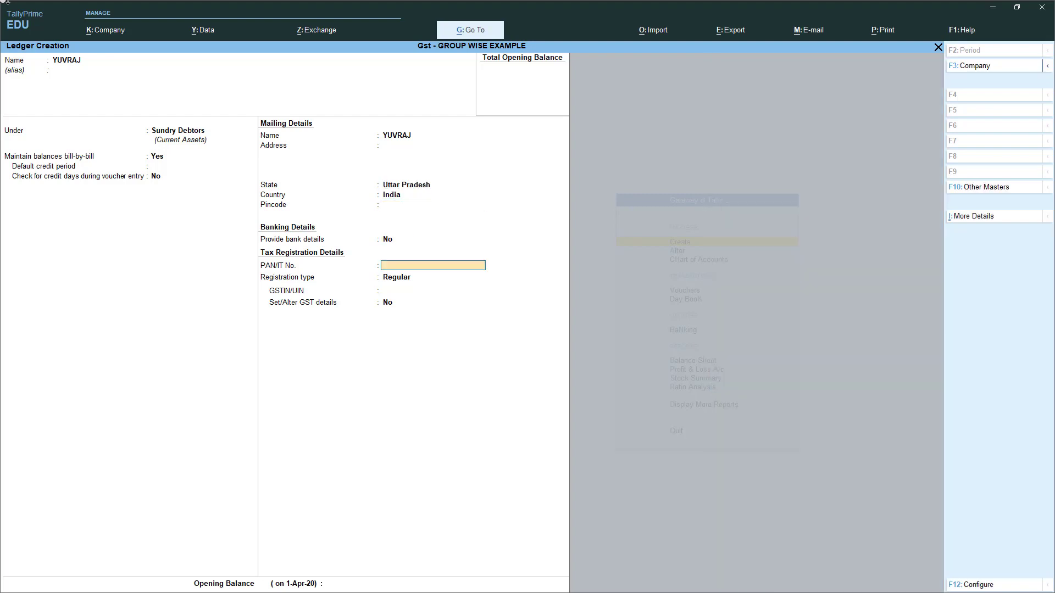
pyautogui.press('Return')
pyautogui.press('Return')
pyautogui.hotkey('ctrl', 'v')
pyautogui.press('Return')
pyautogui.press('Return')
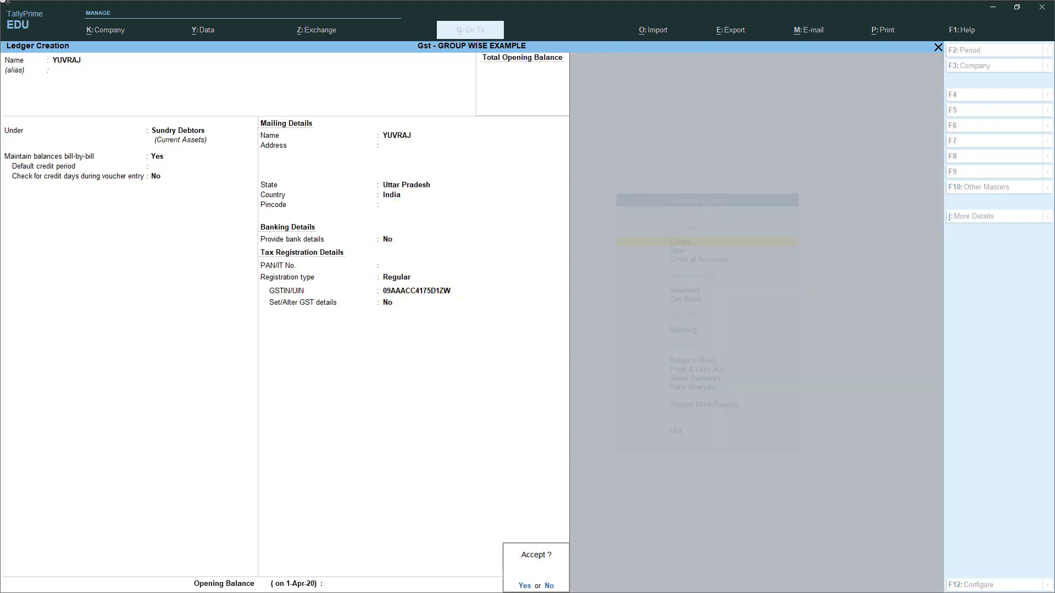
pyautogui.press('Return')
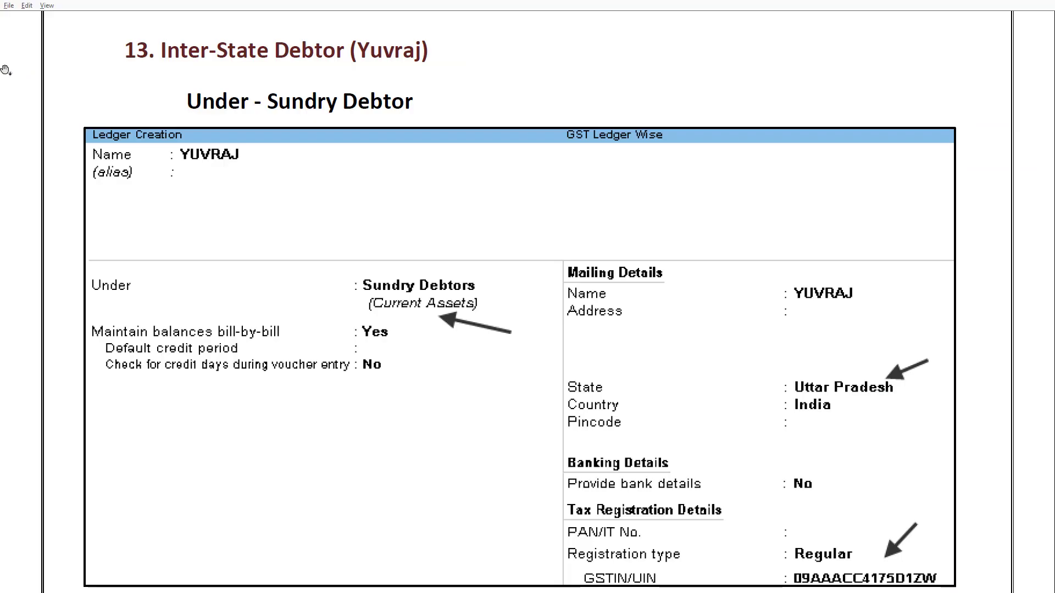
# - Scroll the guide to Step-3 units PCS and MTR, then return TallyPrime to Gateway of Tally
pyautogui.scroll(-1, 373, 279)
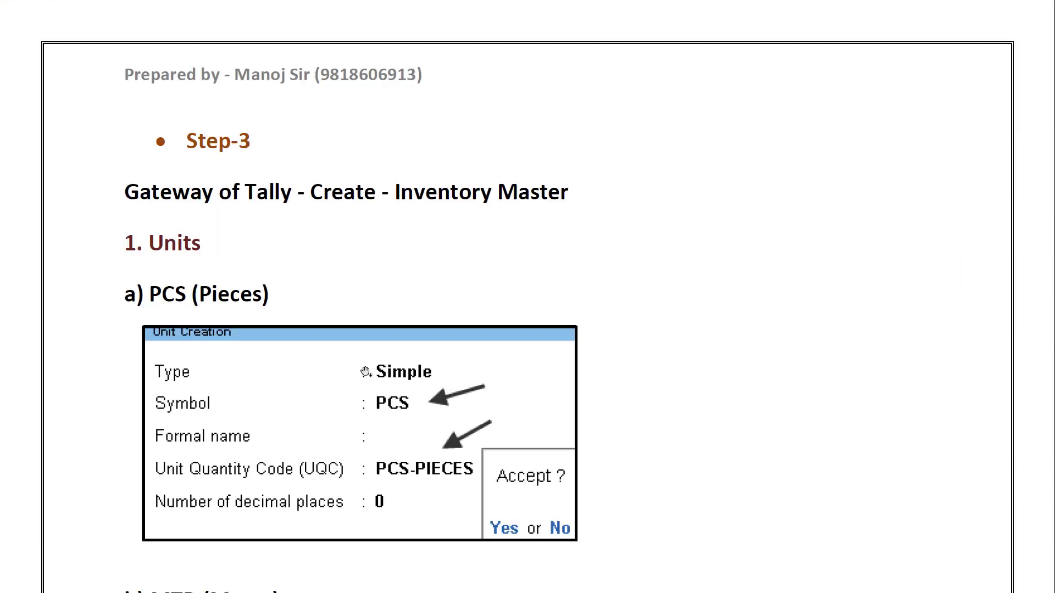
pyautogui.scroll(-2, 386, 275)
pyautogui.scroll(-1, 386, 276)
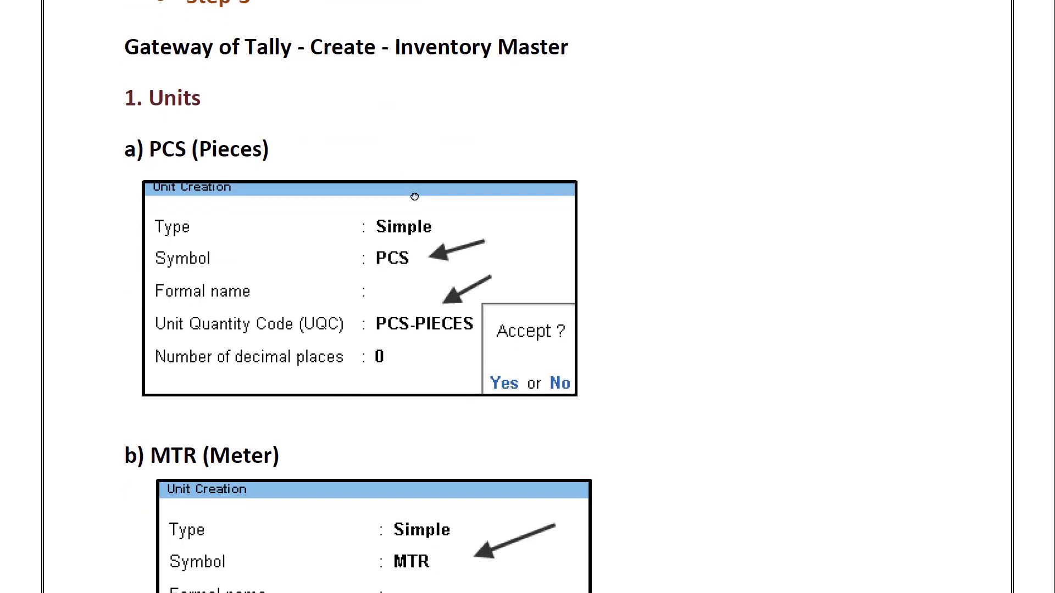
pyautogui.scroll(-1, 388, 231)
pyautogui.scroll(-1, 388, 196)
pyautogui.hotkey('alt', 'Tab')
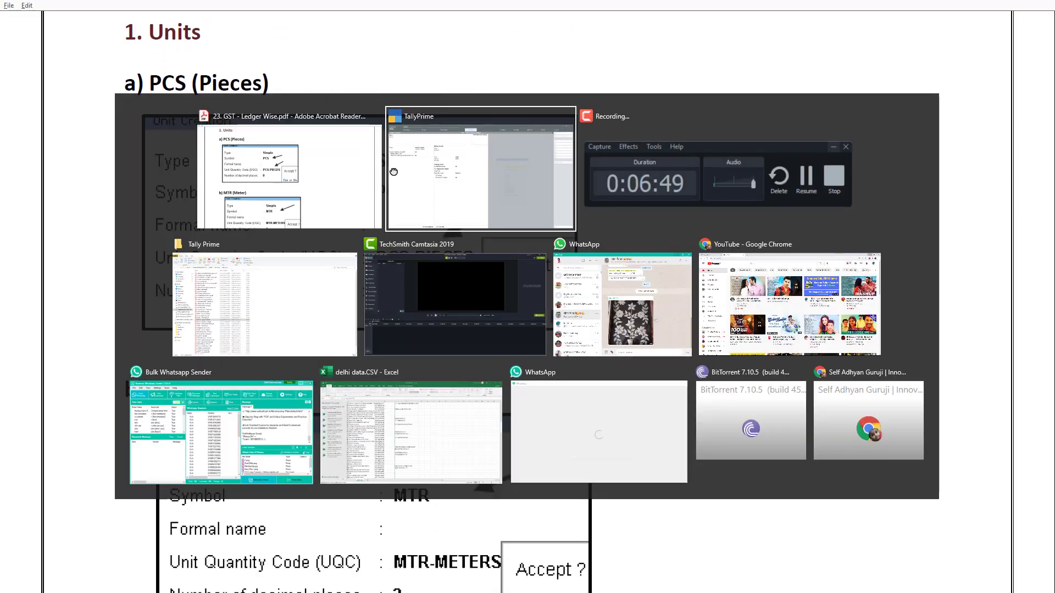
pyautogui.press('Escape')
pyautogui.press('Escape')
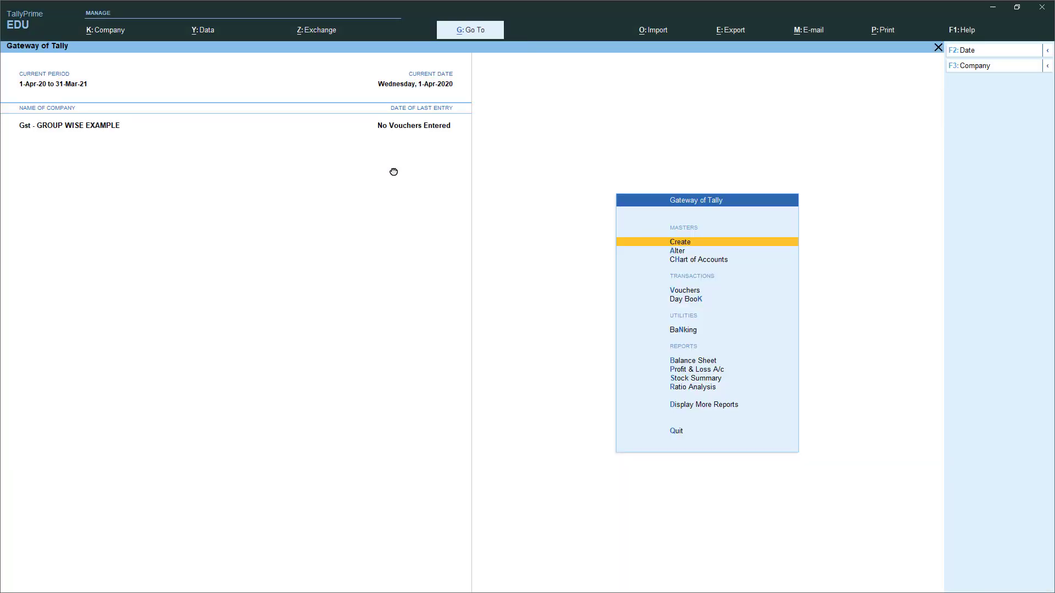
# - Create the unit PCS with quantity code PCS-PIECES
pyautogui.press('Return')
pyautogui.press('Down')
pyautogui.press('Down')
pyautogui.press('Down')
pyautogui.press('Down')
pyautogui.press('Down')
pyautogui.press('Down')
pyautogui.press('Down')
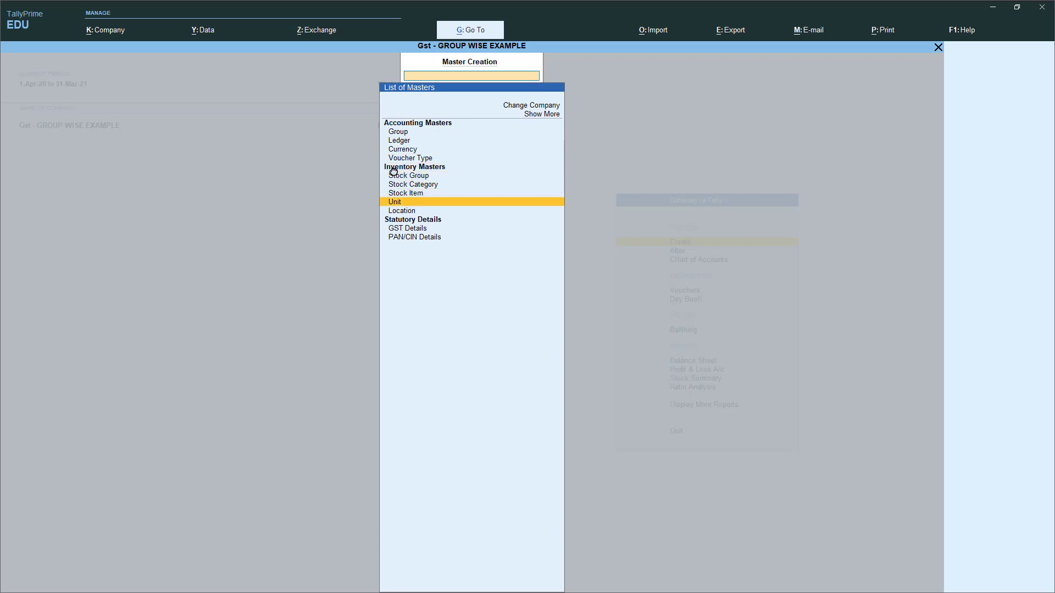
pyautogui.press('Return')
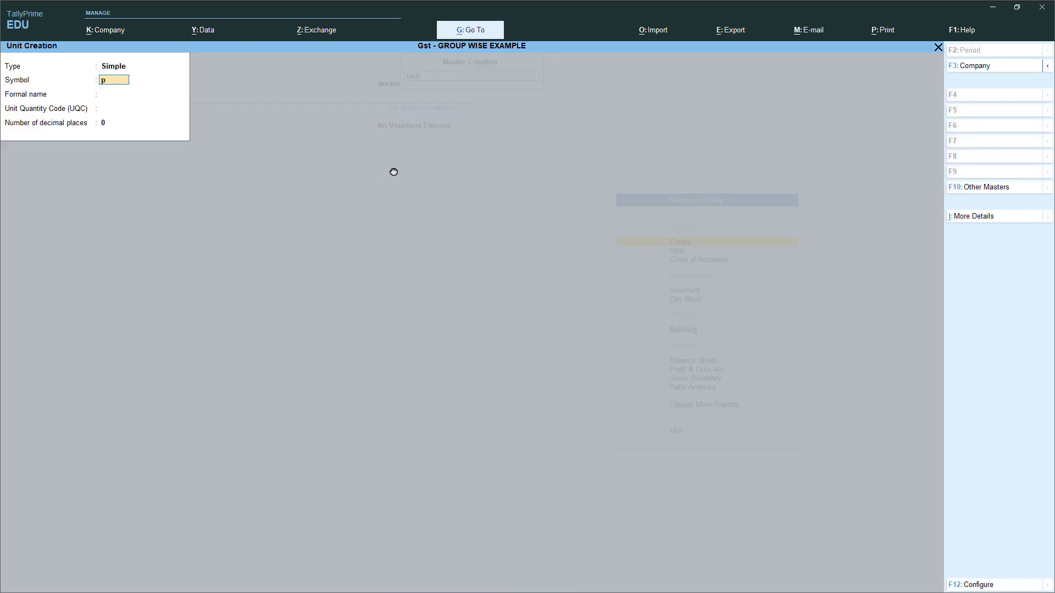
pyautogui.write('PCS')
pyautogui.press('Return')
pyautogui.press('Return')
pyautogui.press('Return')
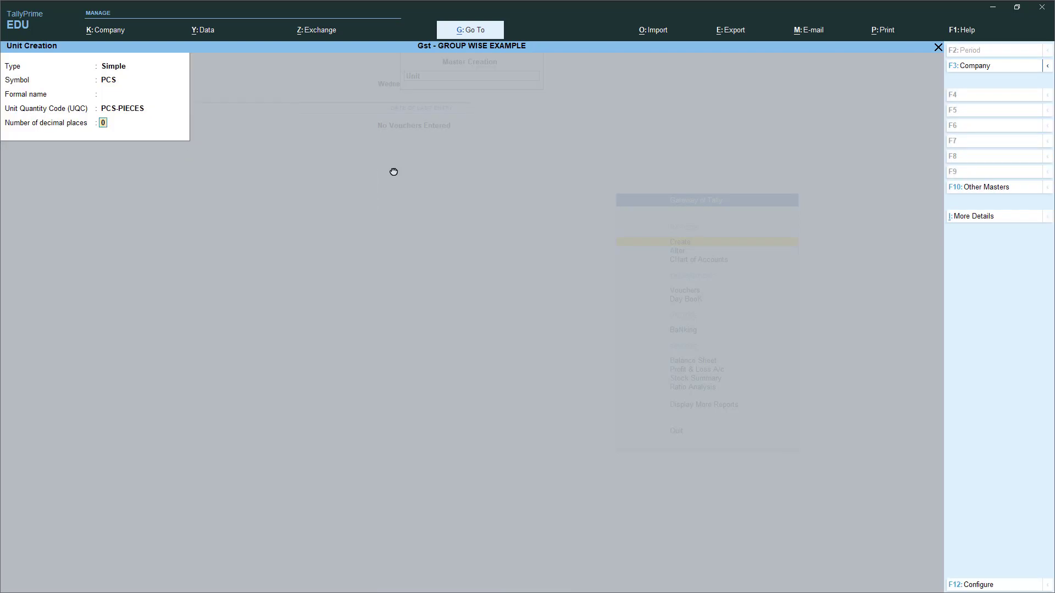
pyautogui.press('Return')
pyautogui.press('Return')
pyautogui.hotkey('alt', 'Tab')
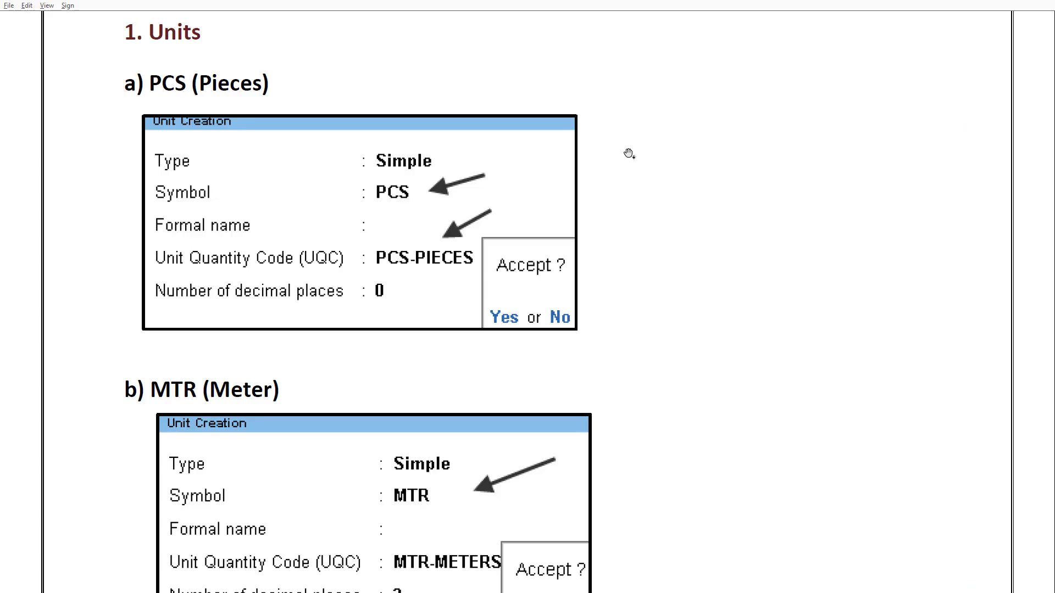
# - Create the unit MTR with quantity code MTR-METERS
pyautogui.moveTo(685, 259); pyautogui.dragTo(676, 101)
pyautogui.hotkey('alt', 'Tab')
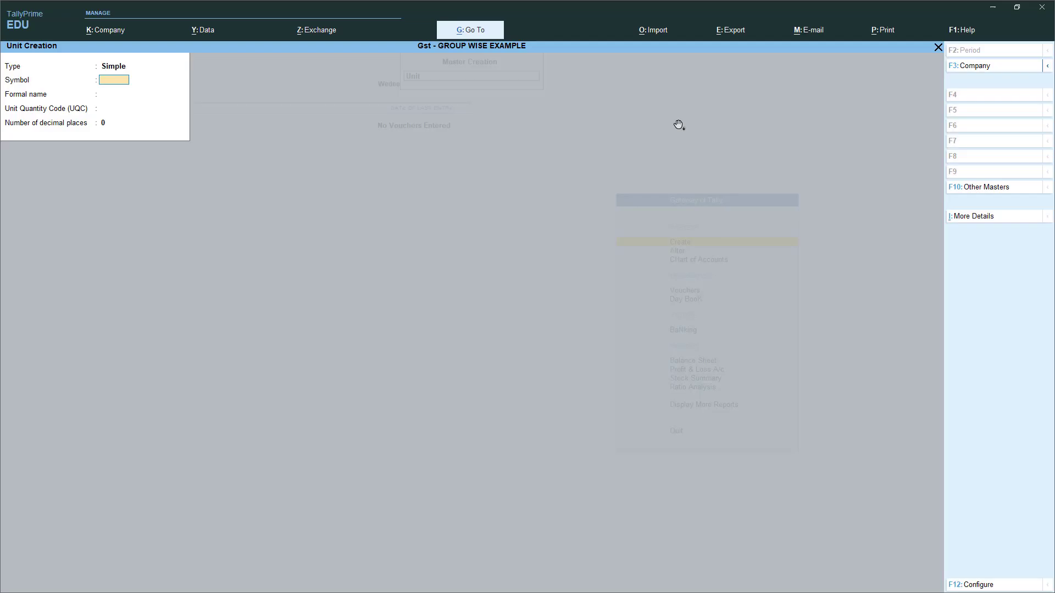
pyautogui.press('Return')
pyautogui.press('Return')
pyautogui.write('MTR')
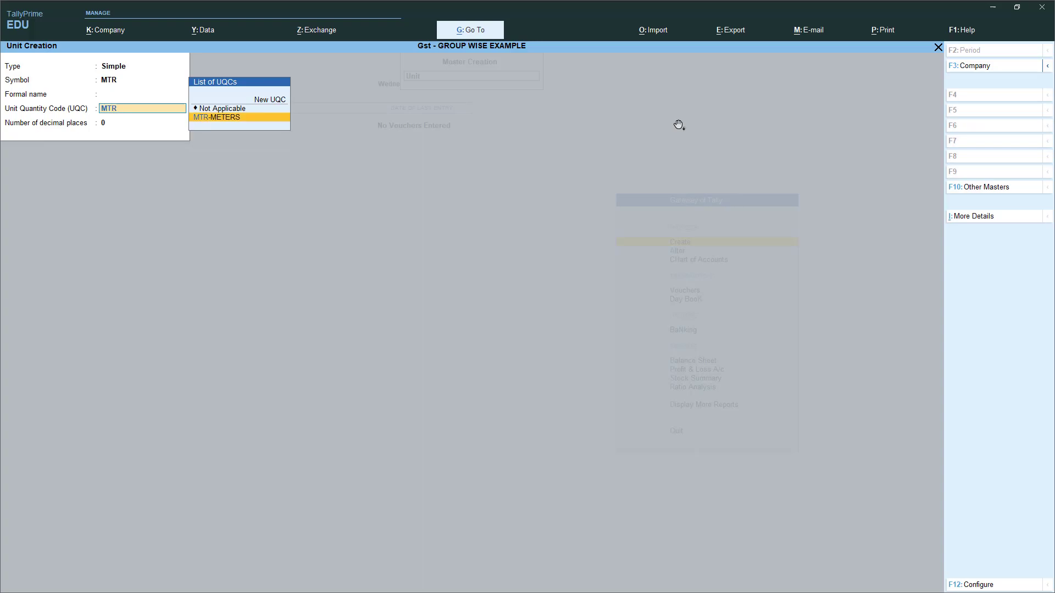
pyautogui.press('Return')
pyautogui.press('Return')
pyautogui.press('Return')
# - Read the stock group instructions in the guide, then return to TallyPrime's masters list
pyautogui.hotkey('alt', 'Tab')
pyautogui.moveTo(560, 332); pyautogui.dragTo(561, 43)
pyautogui.moveTo(466, 394); pyautogui.dragTo(478, 197)
pyautogui.hotkey('alt', 'Tab')
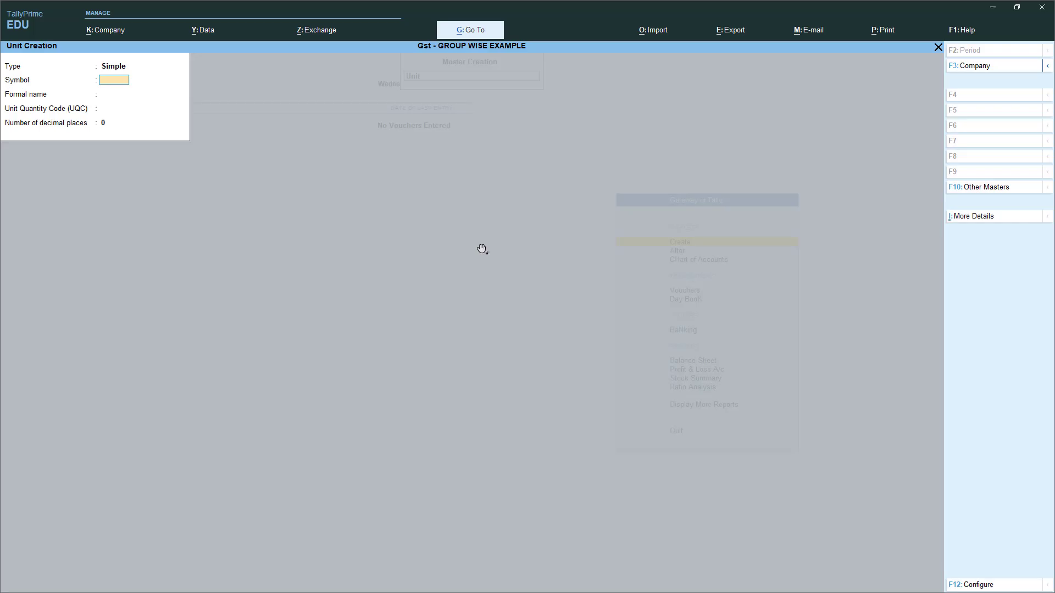
pyautogui.press('Escape')
pyautogui.press('Up')
pyautogui.press('Up')
pyautogui.press('Up')
# - Create the GARMENTS stock group under Primary
pyautogui.press('Return')
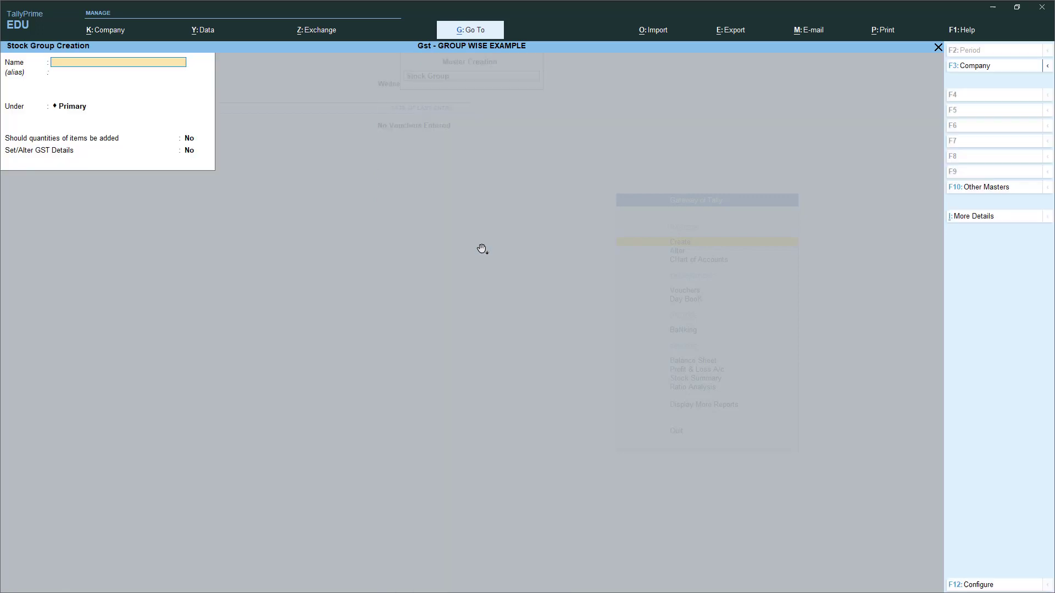
pyautogui.write('GARMENTS')
pyautogui.press('Return')
pyautogui.press('Return')
pyautogui.press('Return')
pyautogui.press('Return')
pyautogui.press('Return')
pyautogui.press('Return')
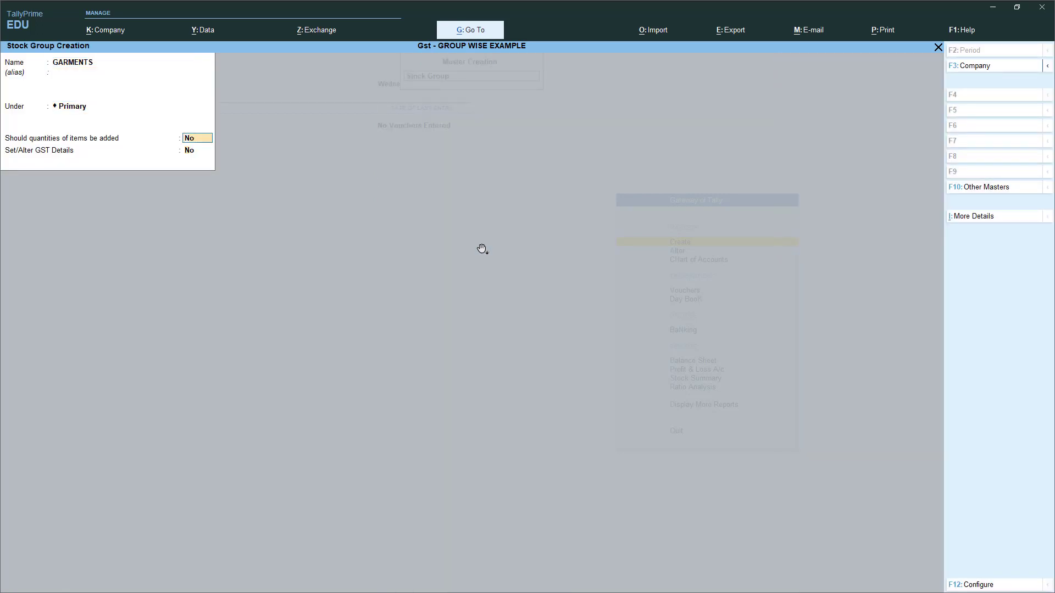
# - Scroll the guide to the Stock Item page with Shirt Length and T-Shirt under Garments
pyautogui.hotkey('alt', 'Tab')
pyautogui.click(492, 314)
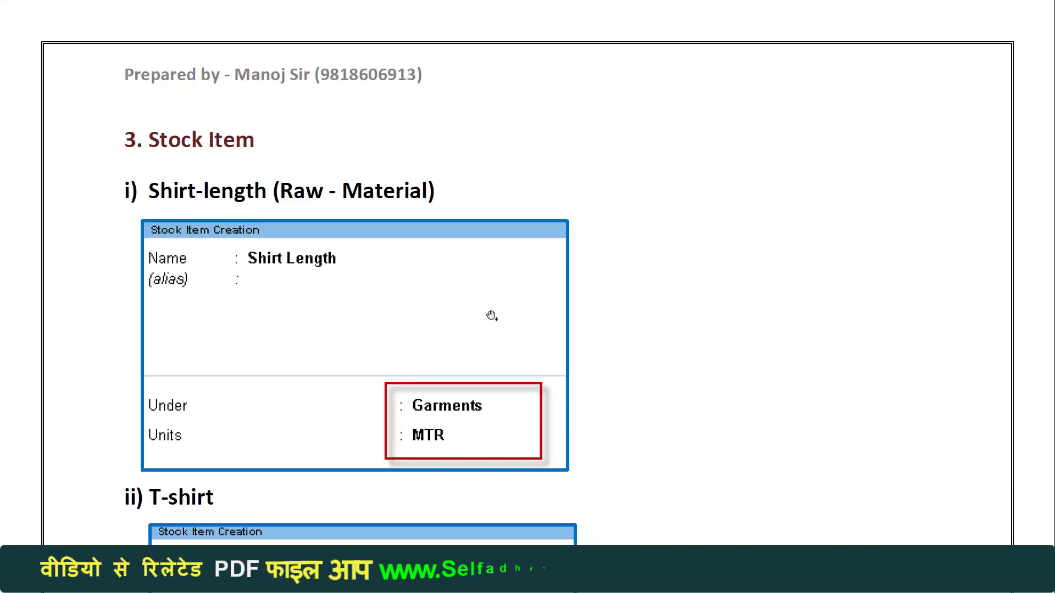
pyautogui.moveTo(492, 311); pyautogui.dragTo(495, 429)
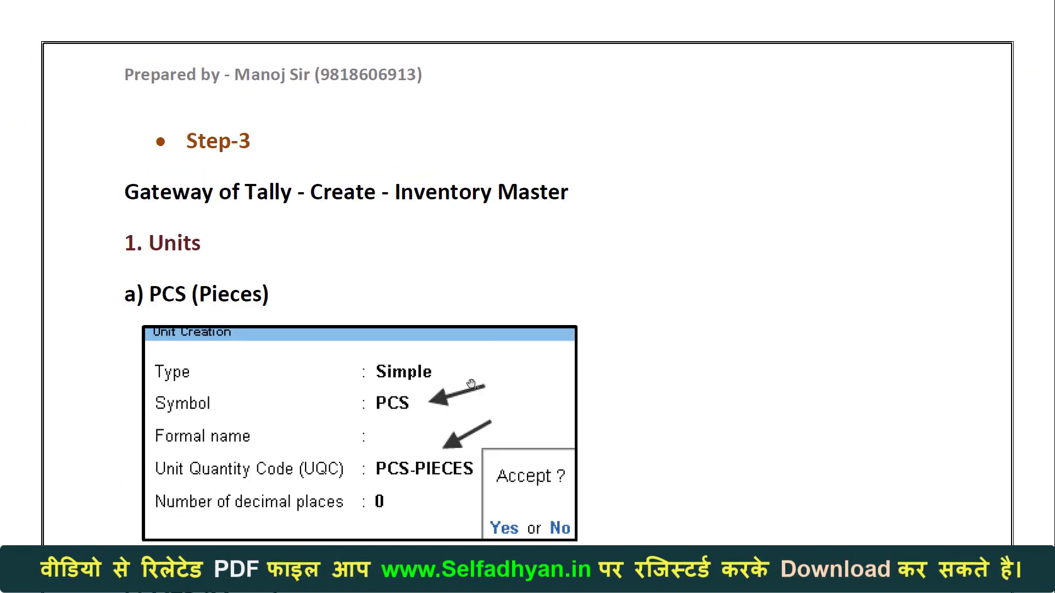
pyautogui.click(470, 383)
pyautogui.moveTo(470, 382); pyautogui.dragTo(465, 314)
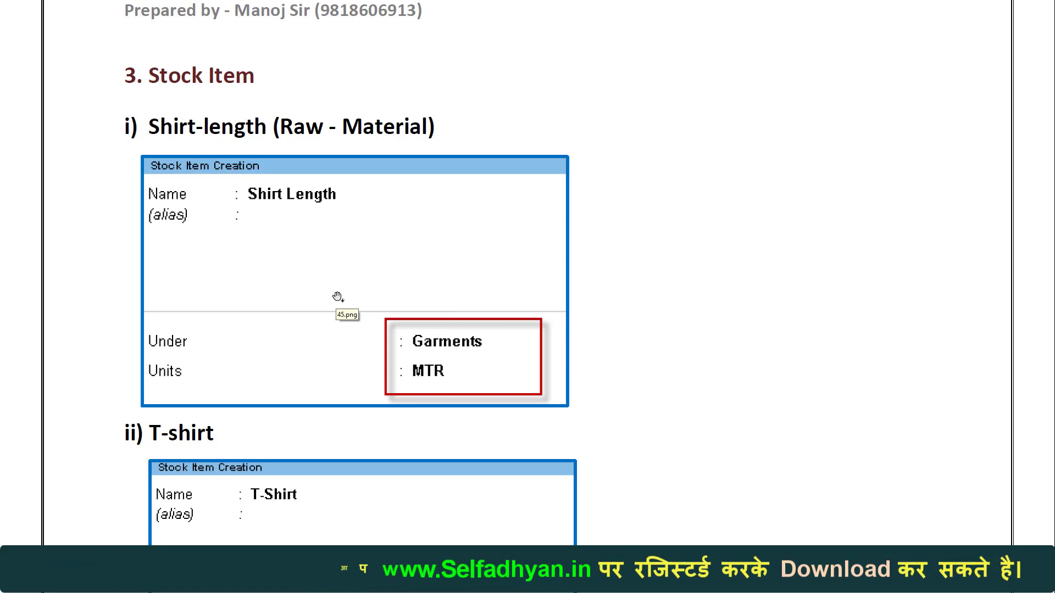
pyautogui.moveTo(338, 296); pyautogui.dragTo(342, 231)
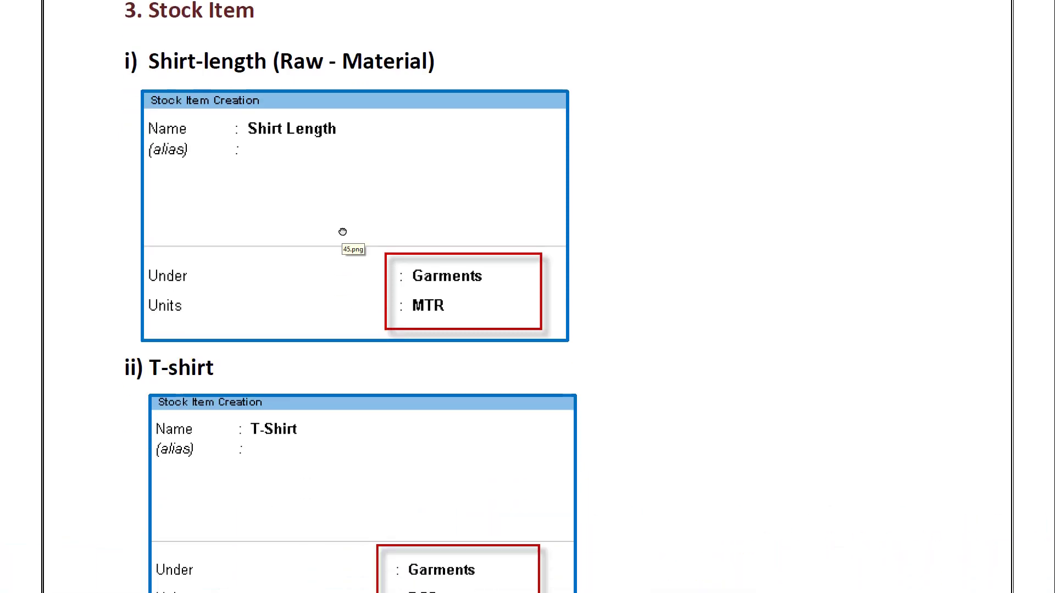
# - Quit the empty stock group form and move to Stock Item in the masters list
pyautogui.hotkey('alt', 'Tab')
pyautogui.press('Escape')
pyautogui.press('y')
pyautogui.press('Down')
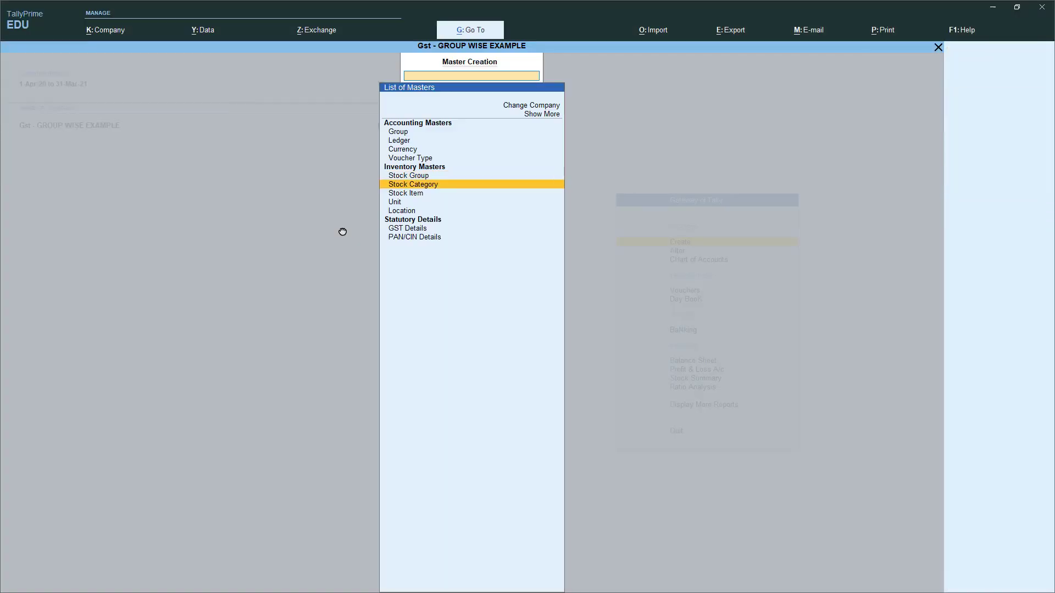
pyautogui.press('Down')
# - Create stock item SHIRT LENGTH under GARMENTS measured in MTR
pyautogui.press('Return')
pyautogui.write('SHIRT LENGTH')
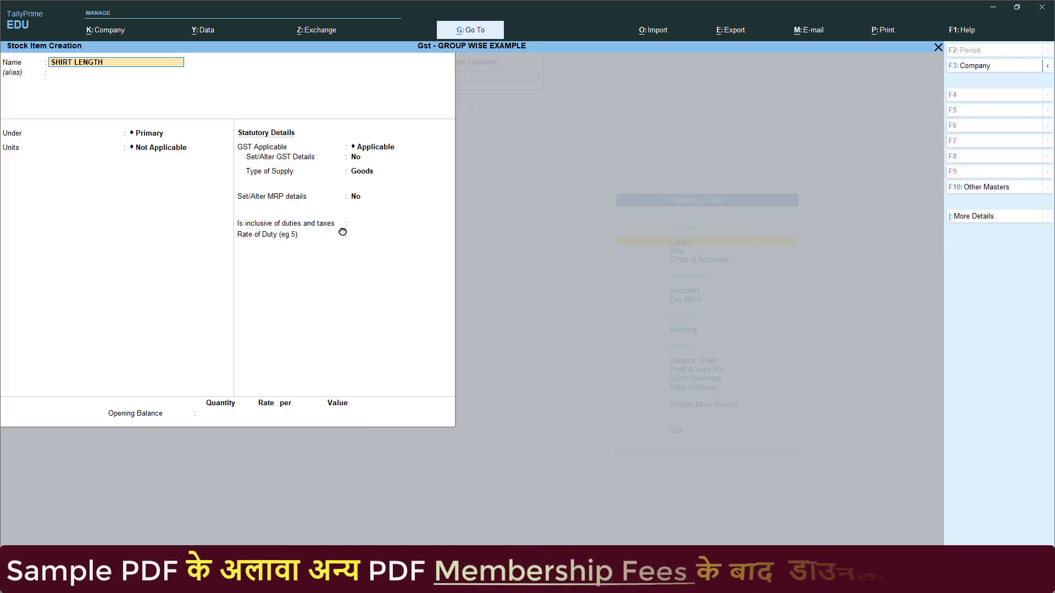
pyautogui.press('Return')
pyautogui.press('Down')
pyautogui.press('Return')
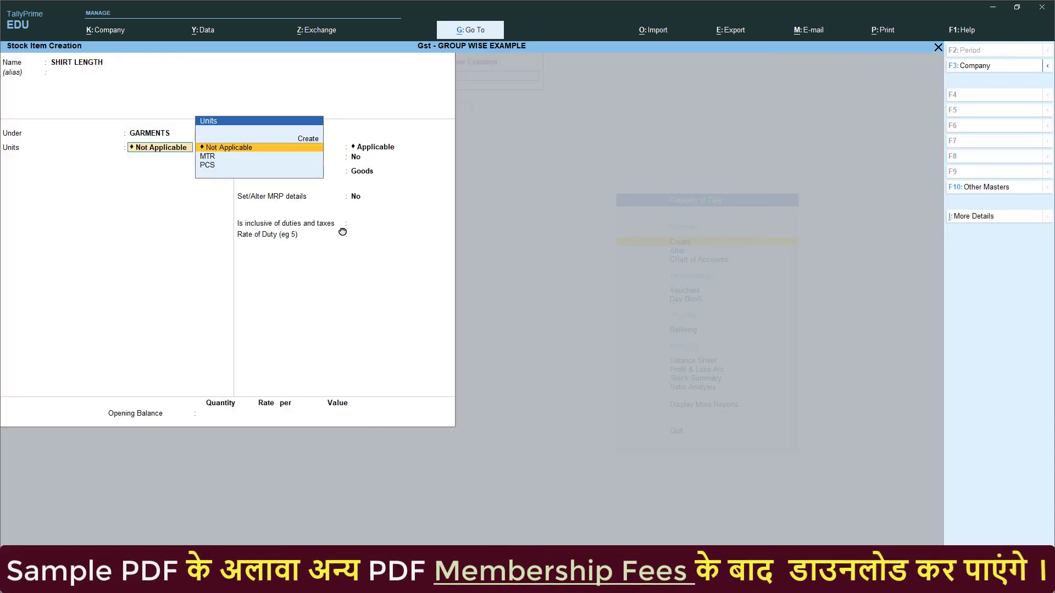
pyautogui.press('Down')
pyautogui.press('Return')
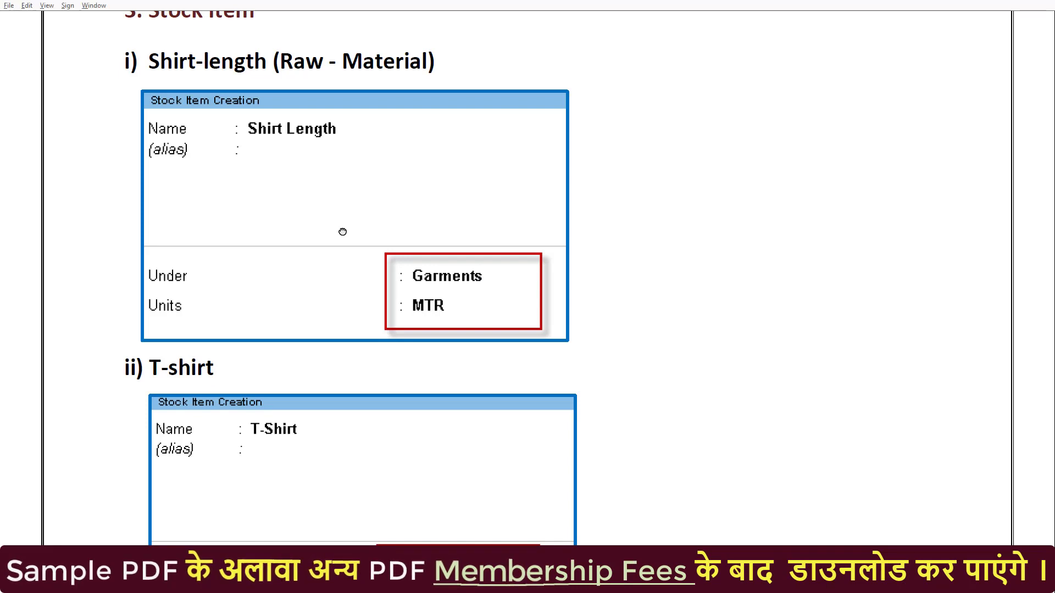
pyautogui.press('Return')
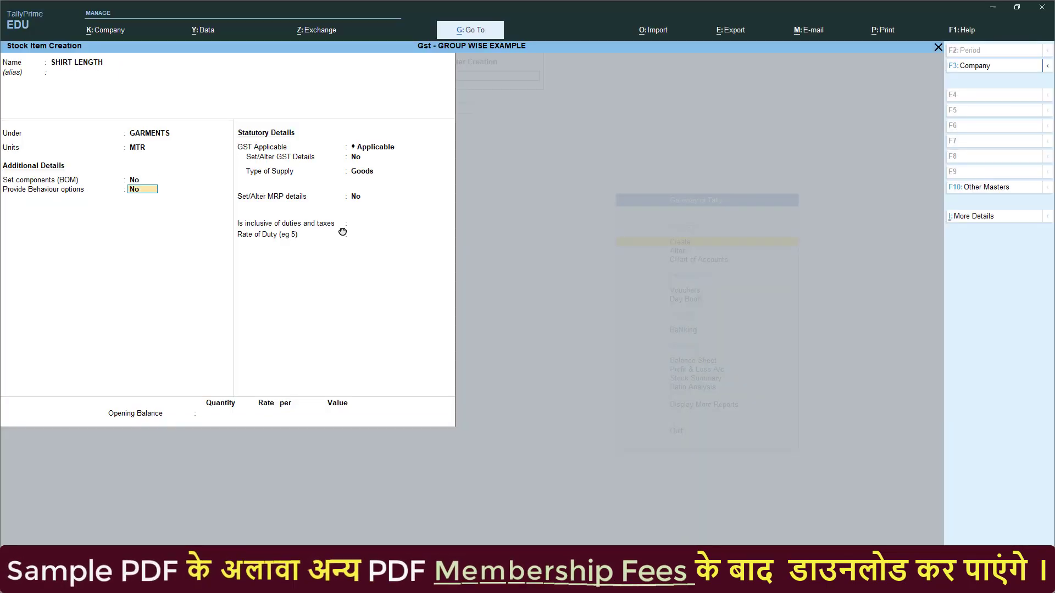
pyautogui.press('Return')
pyautogui.press('Return')
pyautogui.press('Return')
pyautogui.press('Return')
pyautogui.press('Return')
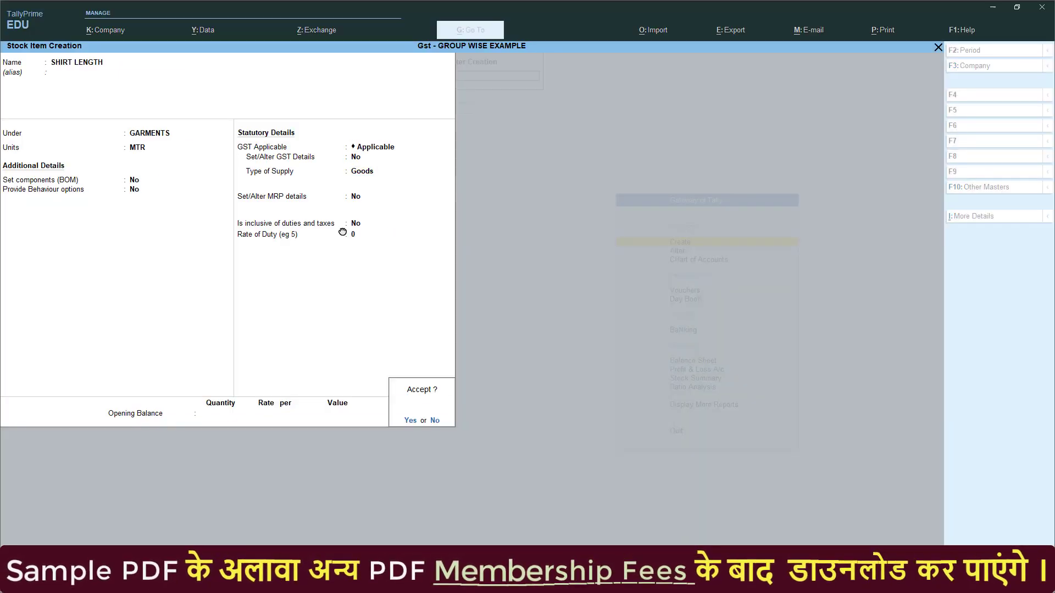
pyautogui.press('Return')
# - Create stock item T-SHIRT under GARMENTS measured in PCS
pyautogui.write('T-SHIRT')
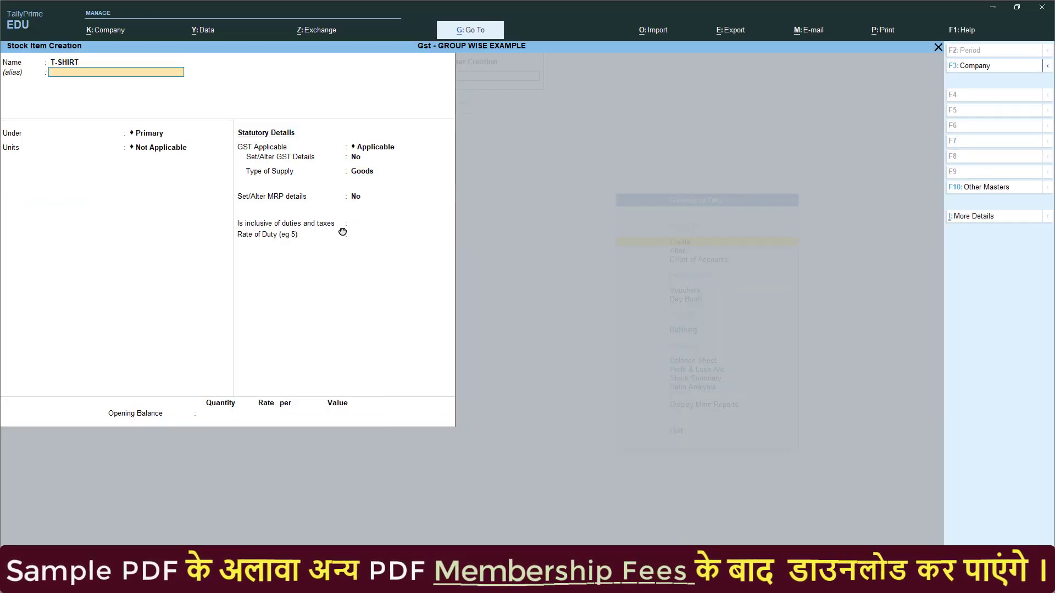
pyautogui.press('Return')
pyautogui.press('Down')
pyautogui.press('Return')
pyautogui.press('Down')
pyautogui.press('Down')
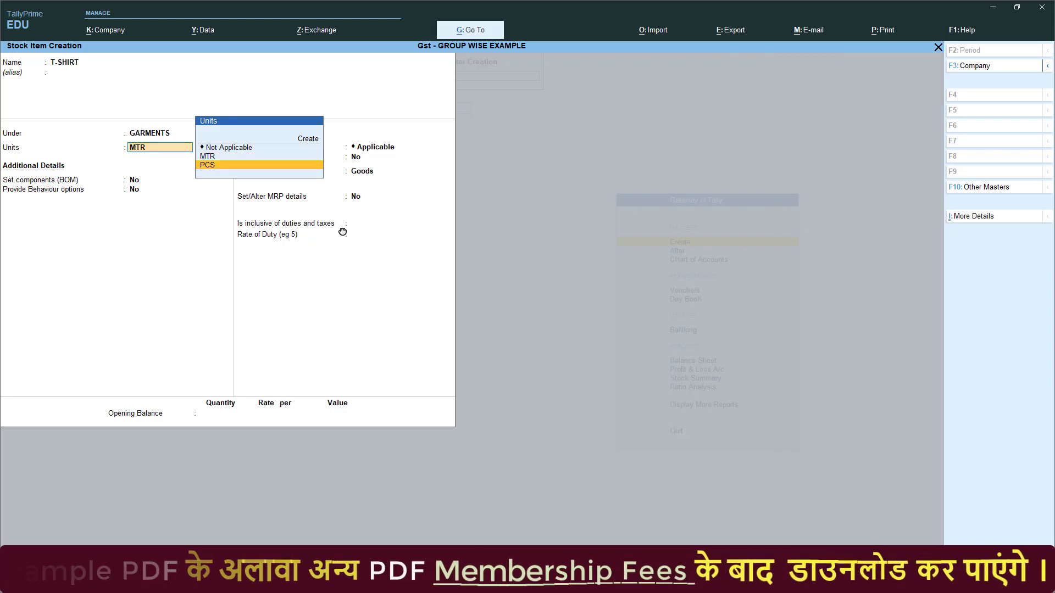
pyautogui.press('Return')
pyautogui.press('Return')
pyautogui.press('Return')
pyautogui.press('Return')
pyautogui.press('Return')
pyautogui.press('Return')
pyautogui.press('Return')
pyautogui.press('Return')
pyautogui.press('Return')
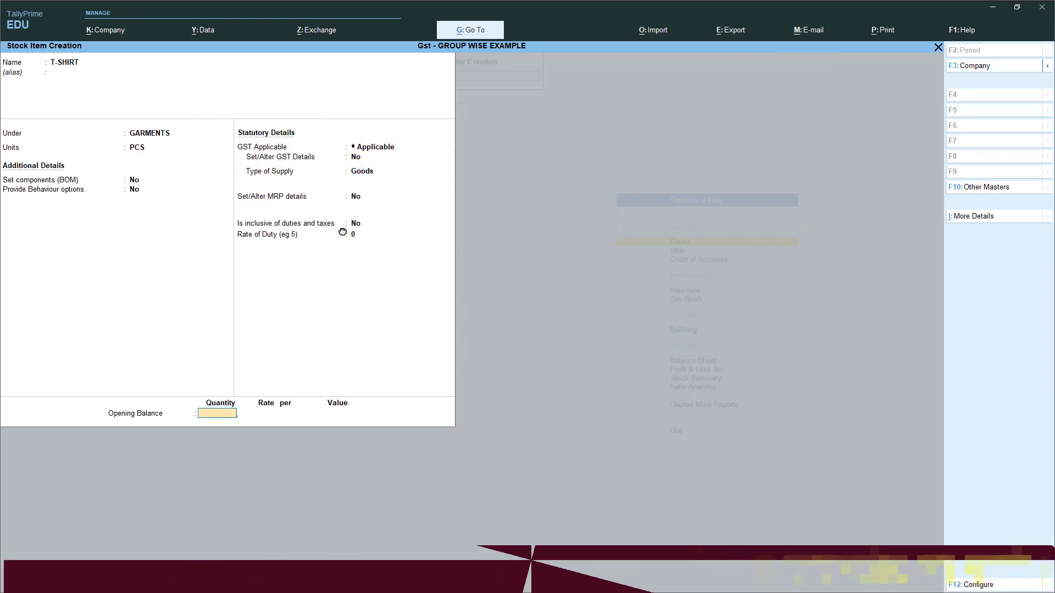
pyautogui.press('Return')
pyautogui.press('Return')
pyautogui.hotkey('alt', 'Tab')
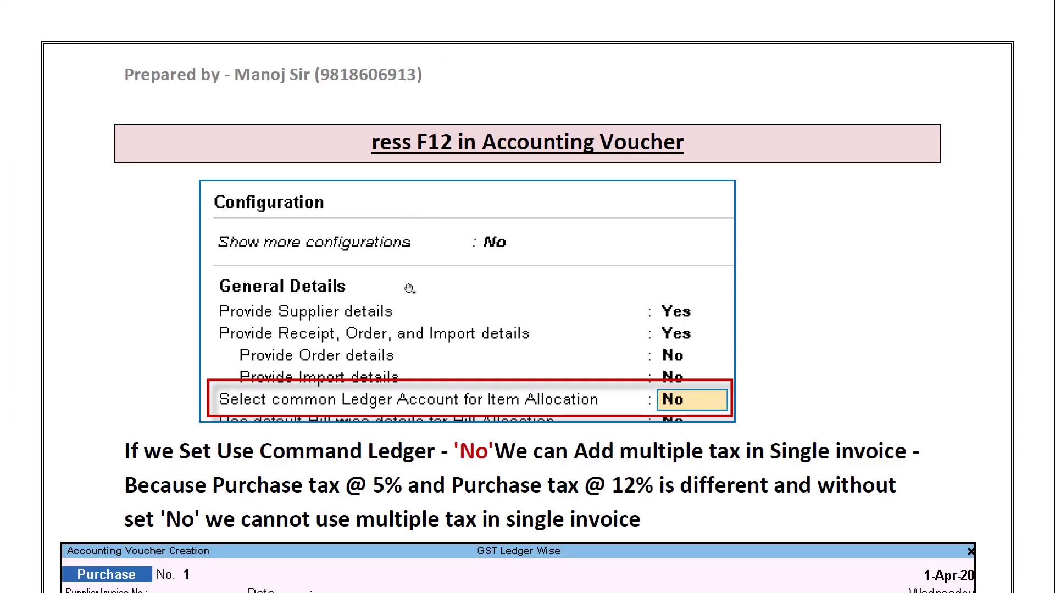
# - Scroll the guide to the purchase example: Shirt Length 50 MTR, T-Shirt 80 PCS, total 25,500
pyautogui.moveTo(407, 269); pyautogui.dragTo(408, 147)
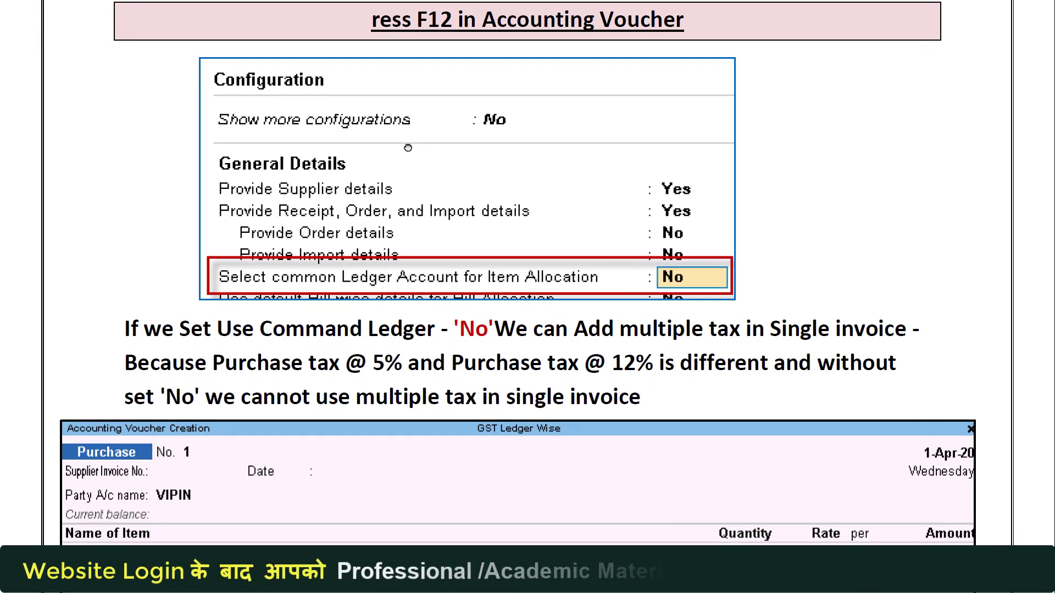
pyautogui.moveTo(521, 307); pyautogui.dragTo(504, 196)
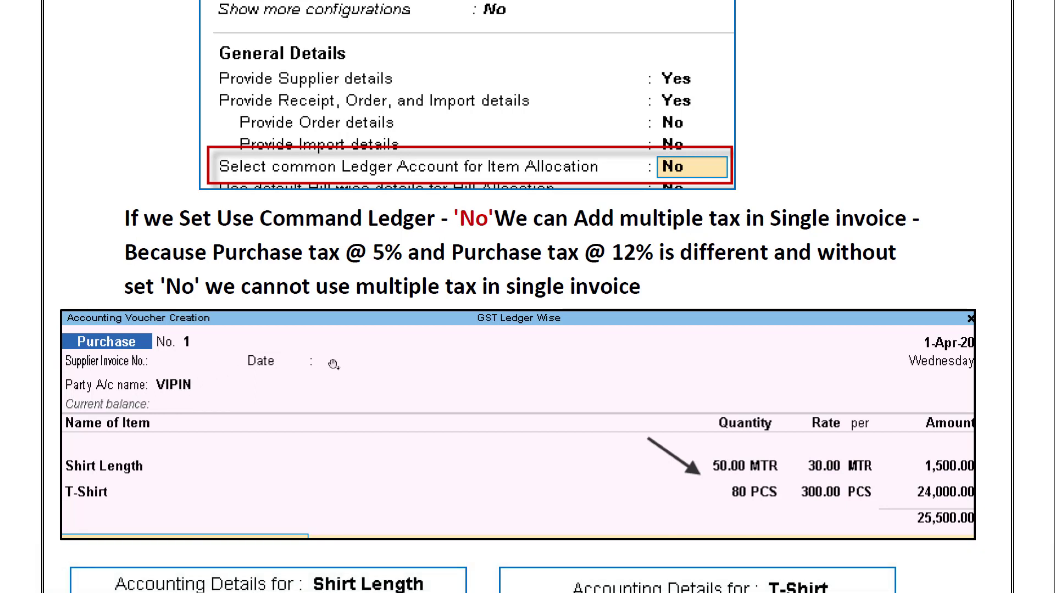
pyautogui.scroll(-3, 334, 365)
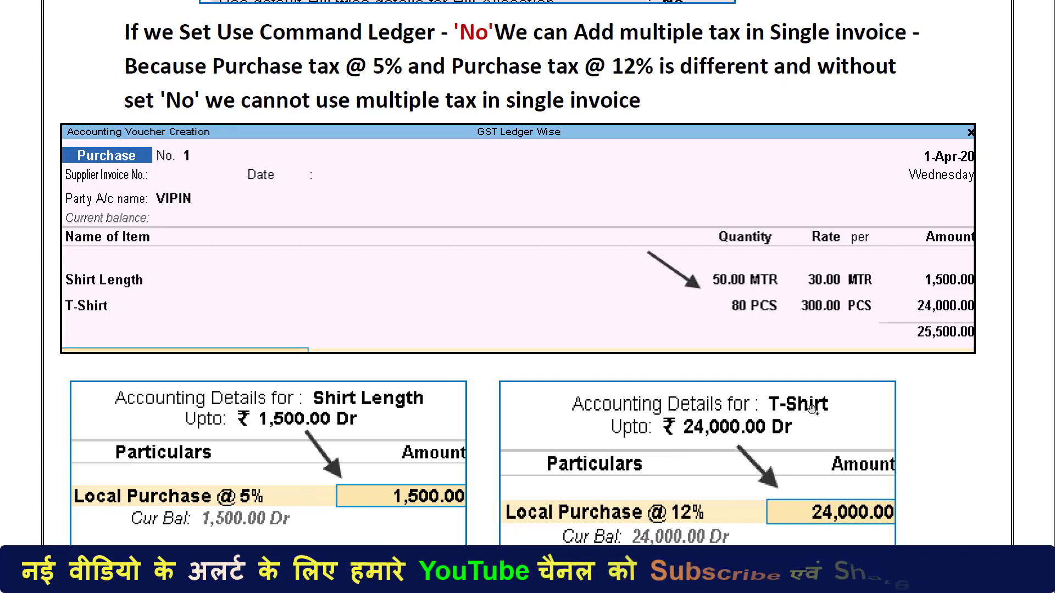
pyautogui.scroll(1, 714, 357)
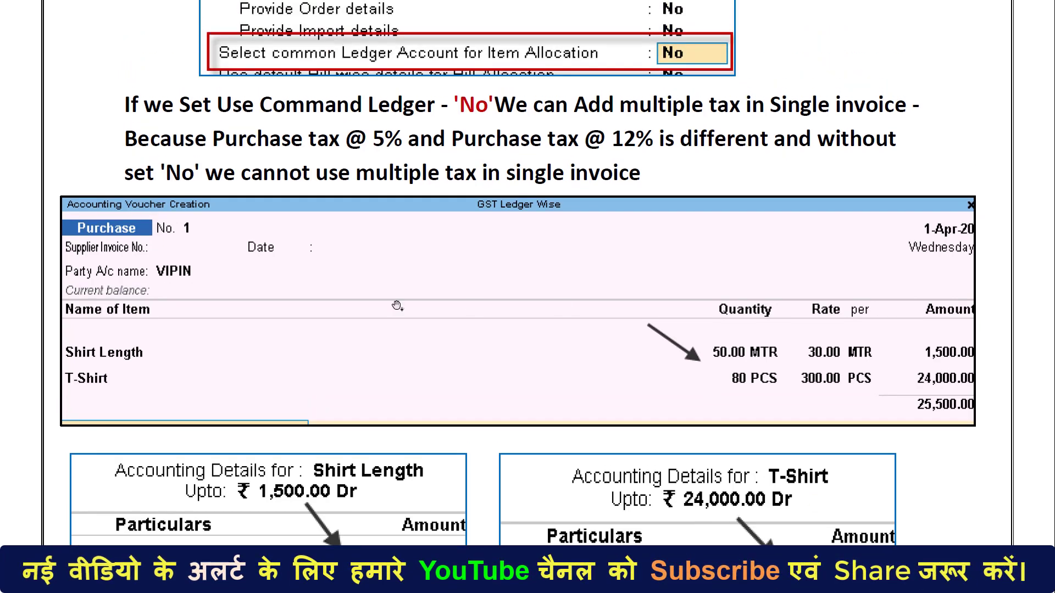
# - Discard the unfinished stock item and start a purchase voucher from the supplier ledger
pyautogui.hotkey('alt', 'Tab')
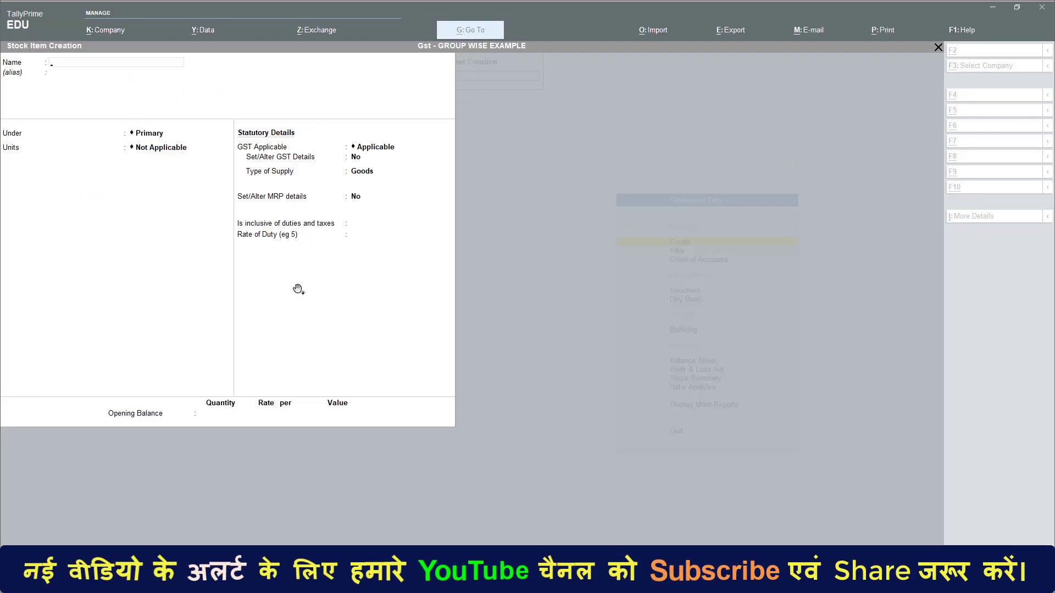
pyautogui.press('Escape')
pyautogui.press('y')
pyautogui.press('v')
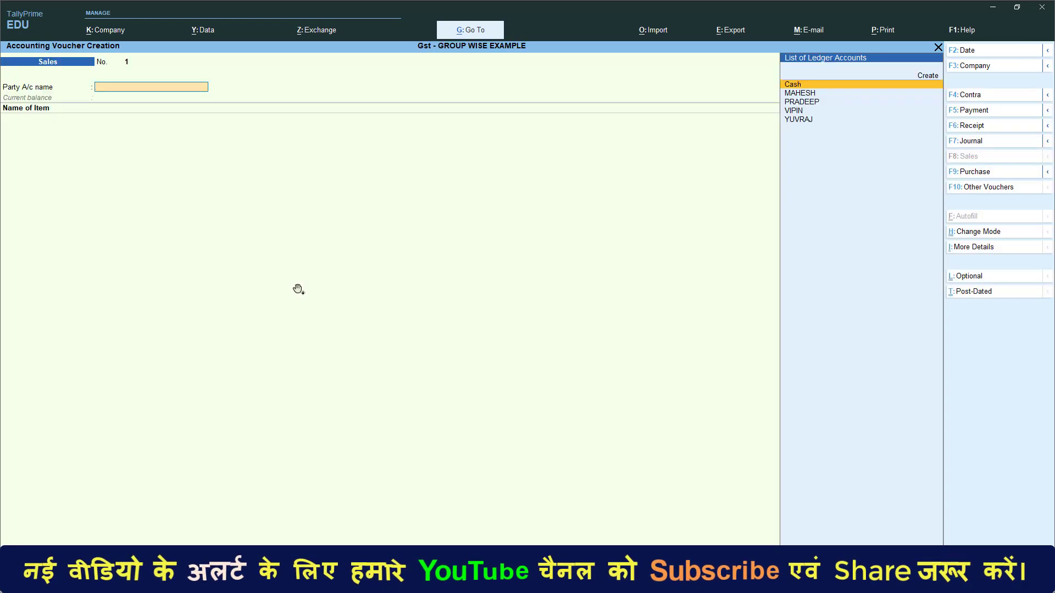
pyautogui.press('F9')
pyautogui.press('Return')
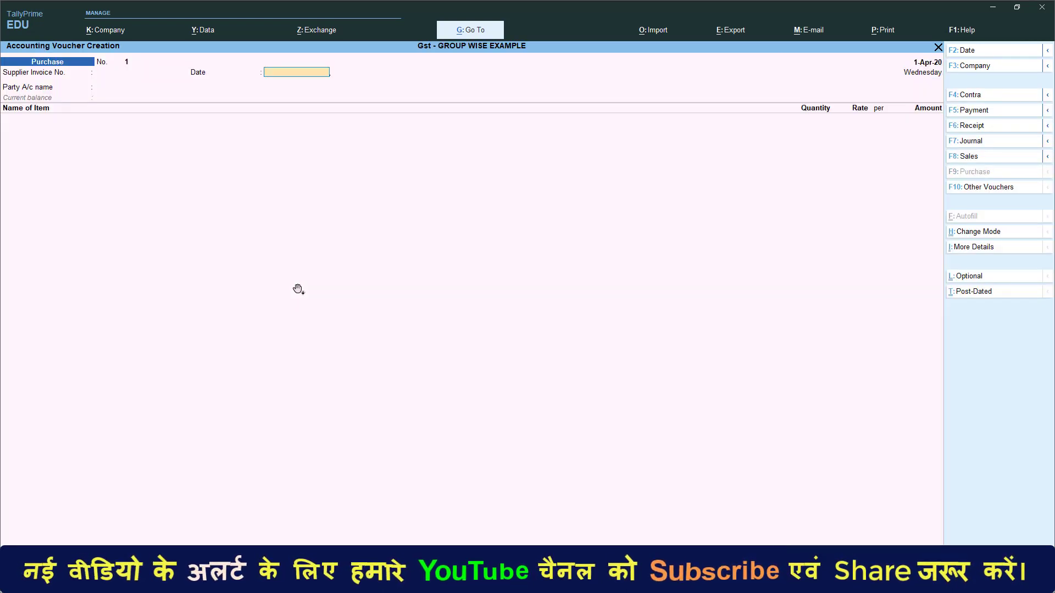
pyautogui.press('Return')
pyautogui.write('vi')
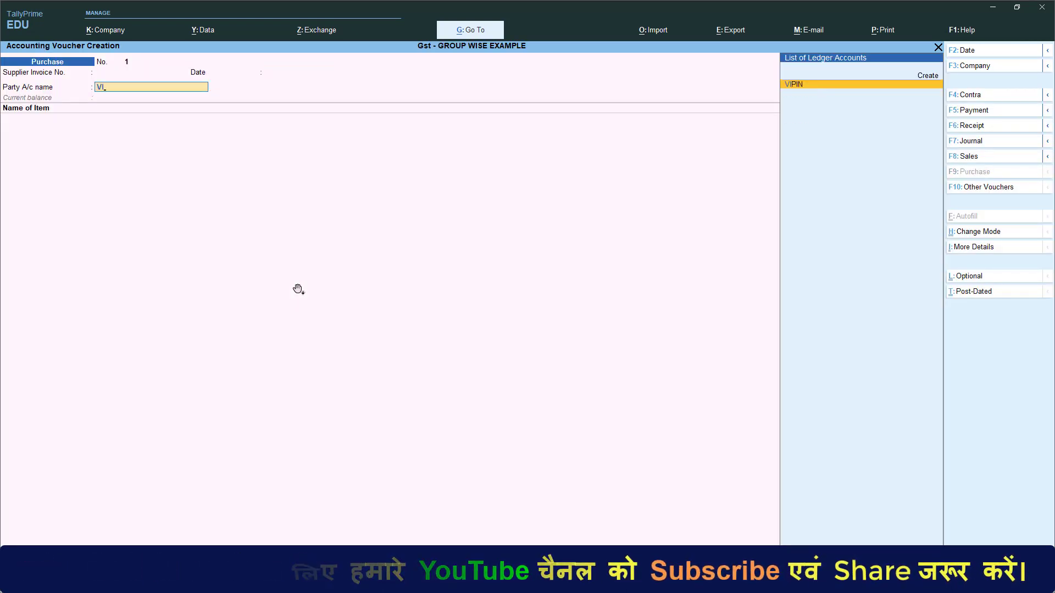
pyautogui.press('Return')
pyautogui.press('Return')
pyautogui.press('Return')
pyautogui.press('Return')
pyautogui.press('Return')
pyautogui.press('Return')
pyautogui.press('Return')
pyautogui.press('Return')
pyautogui.press('Return')
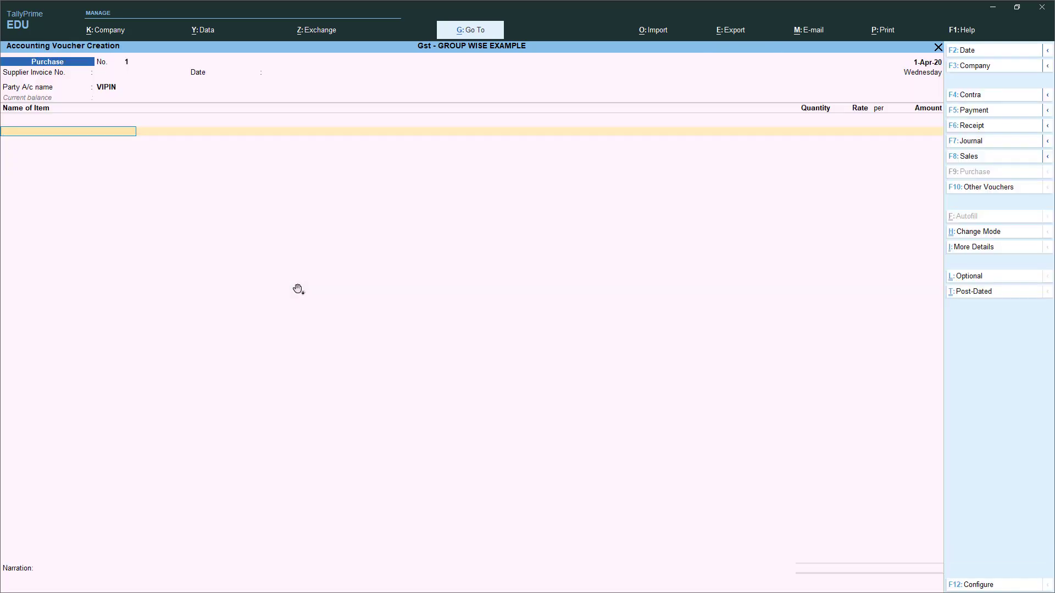
# - Enter SHIRT LENGTH, 50 MTR at 30 (1,500.00), allocated to Local Purchase @ 5%
pyautogui.write('T')
pyautogui.press('Up')
pyautogui.press('Return')
pyautogui.hotkey('alt', 'Tab')
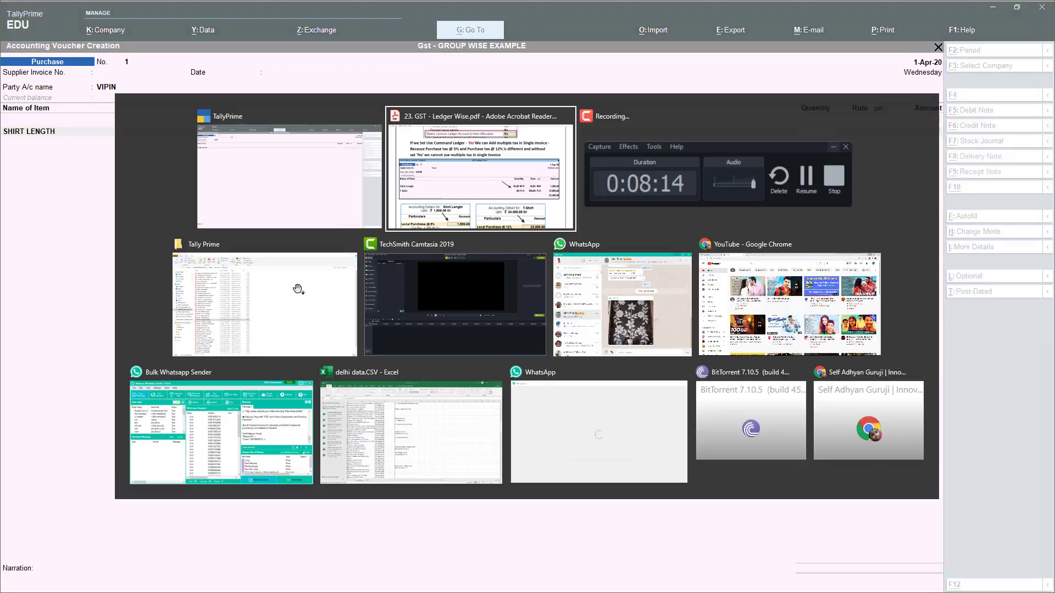
pyautogui.hotkey('alt', 'Tab')
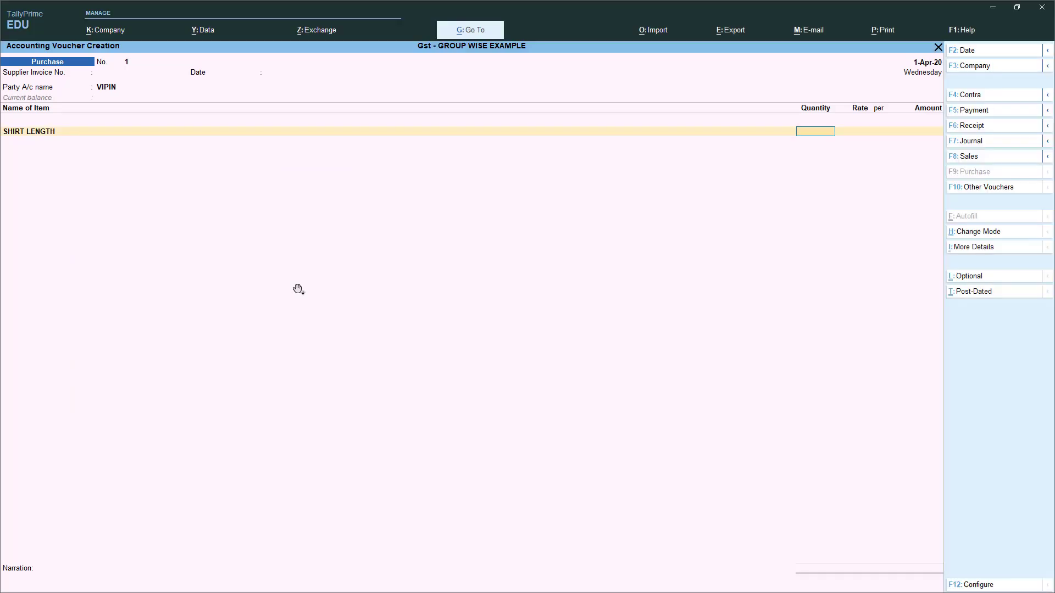
pyautogui.press('Return')
pyautogui.press('Return')
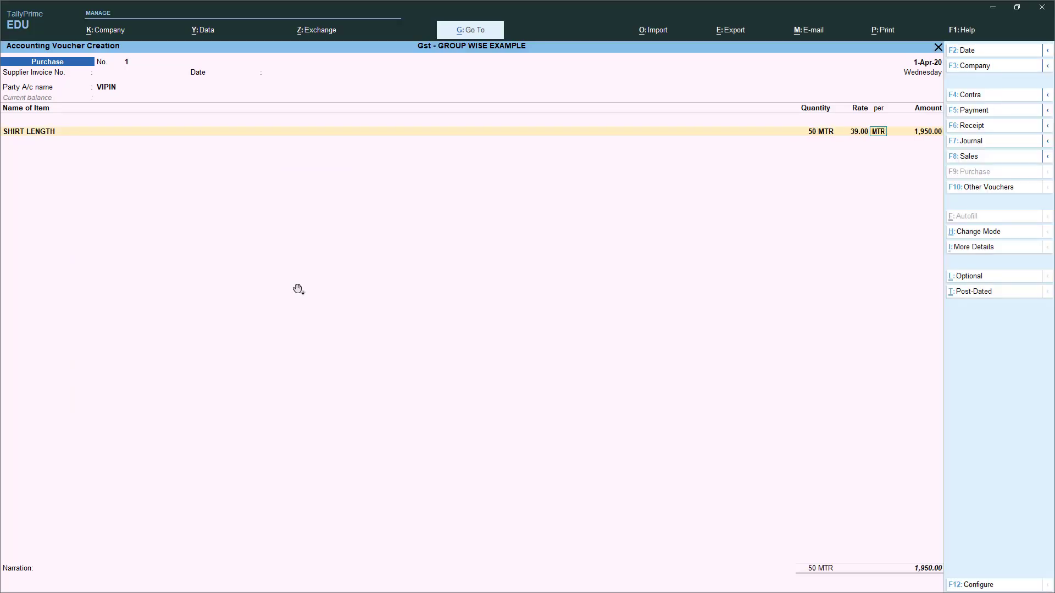
pyautogui.press('Return')
pyautogui.press('Return')
pyautogui.press('Return')
pyautogui.press('Up')
pyautogui.press('Up')
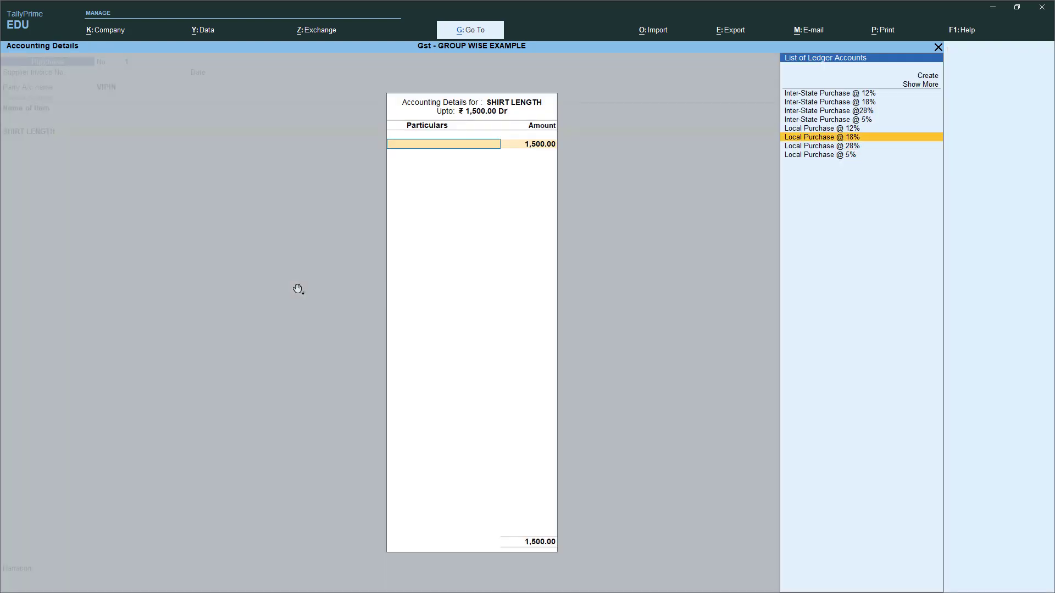
pyautogui.press('Down')
pyautogui.press('Down')
pyautogui.press('Return')
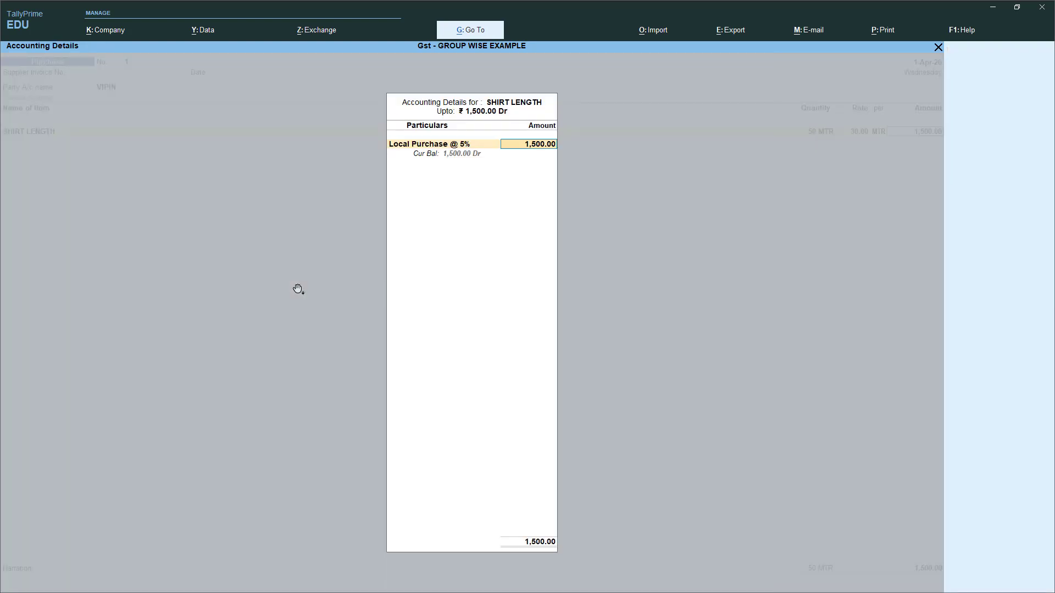
pyautogui.press('Return')
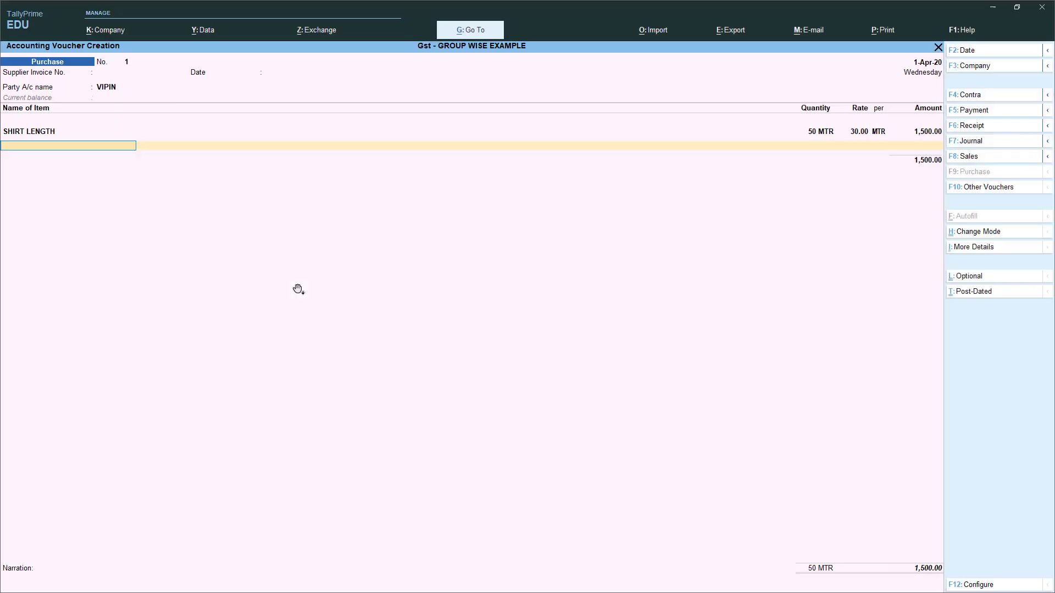
# - Enter T-SHIRT, 80 PCS at 300 (24,000.00), allocated to Local Purchase @ 12%
pyautogui.press('Return')
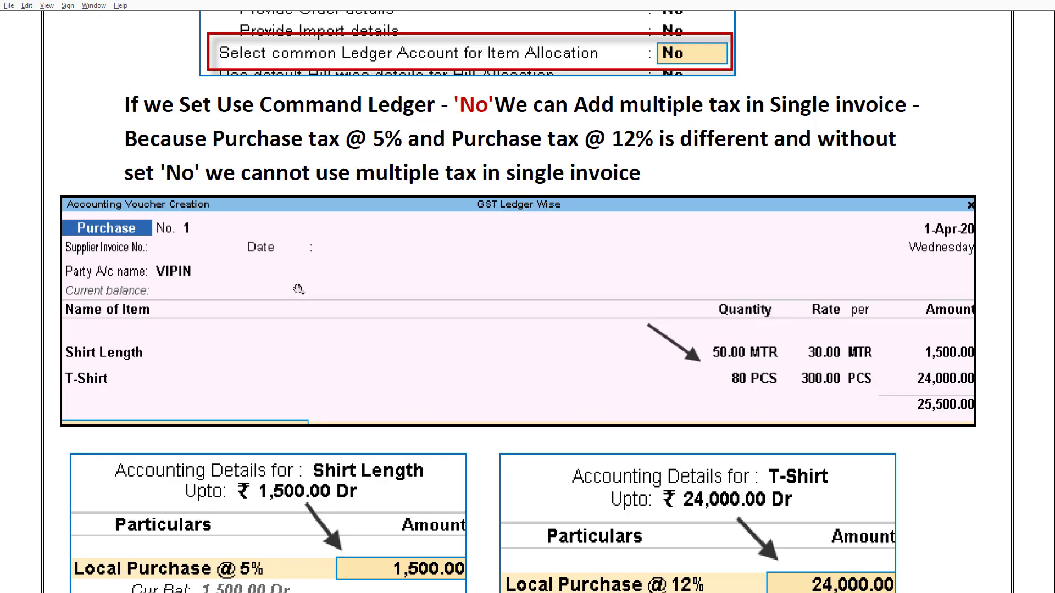
pyautogui.hotkey('alt', 'Tab')
pyautogui.press('Return')
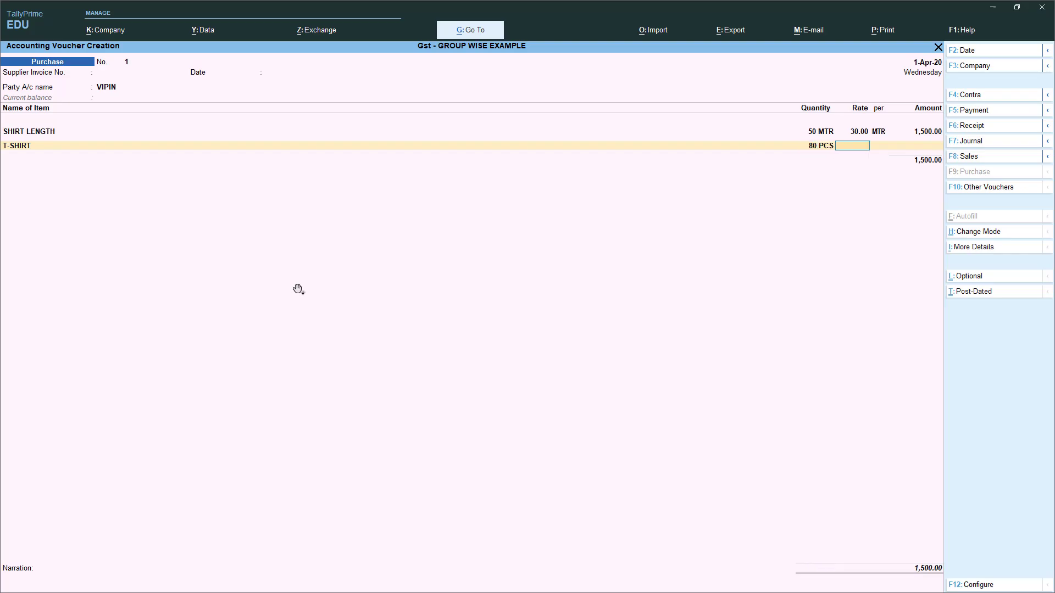
pyautogui.write('30')
pyautogui.write('0')
pyautogui.press('Return')
pyautogui.press('Return')
pyautogui.press('Up')
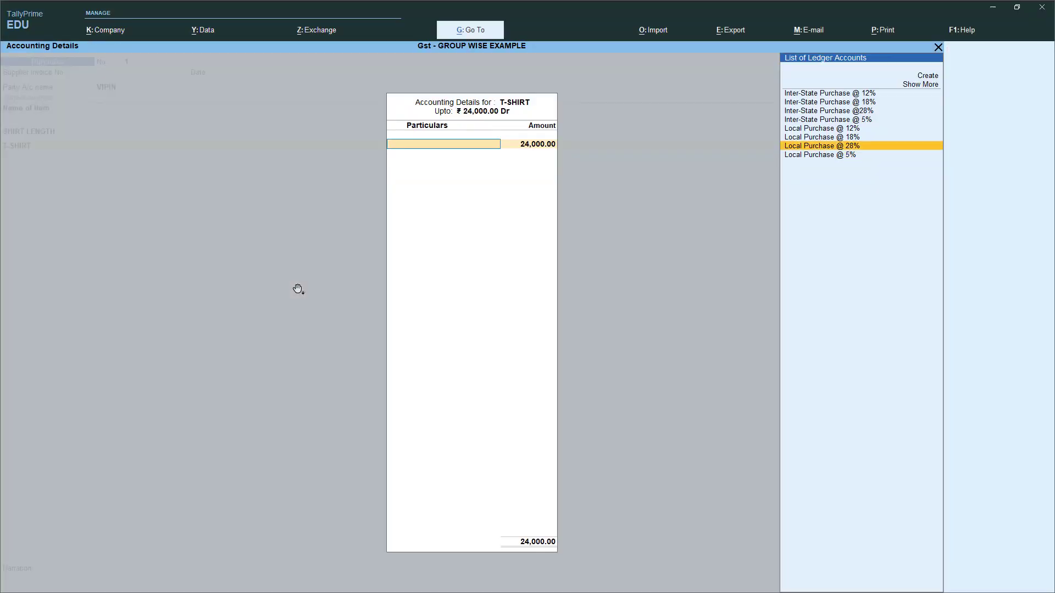
pyautogui.press('Up')
pyautogui.press('Up')
pyautogui.press('Return')
pyautogui.press('Return')
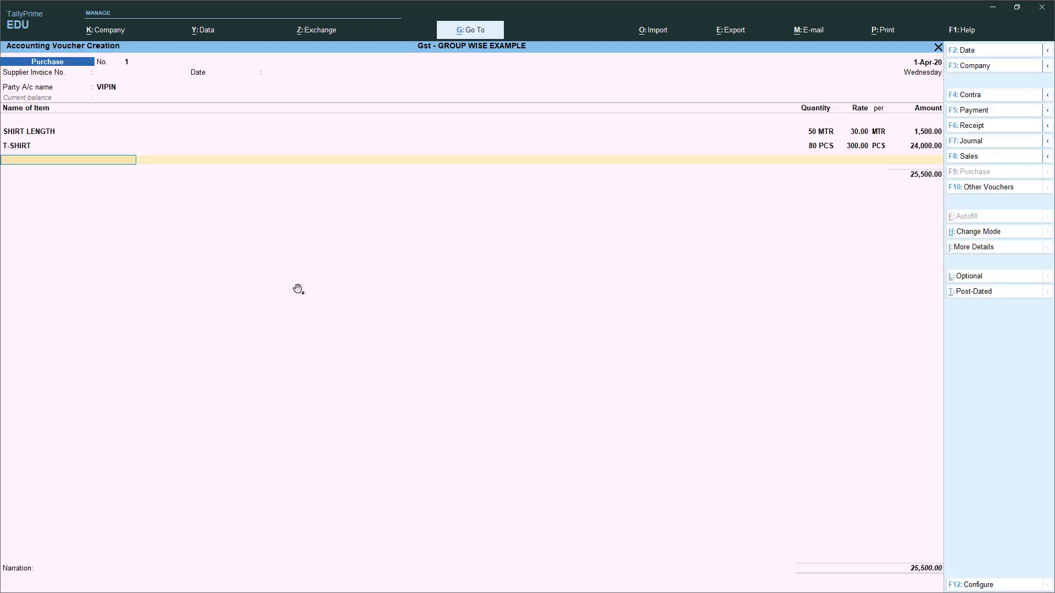
pyautogui.press('Return')
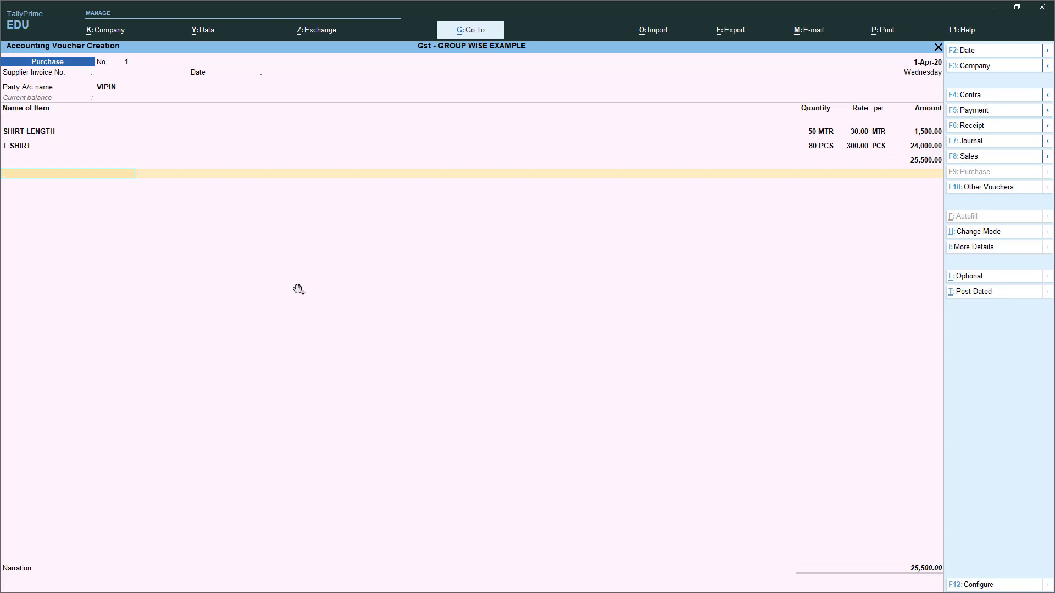
# - Add the Input Cgst @ 2.5% and Input Cgst @ 6% tax lines to the purchase
pyautogui.write('IN')
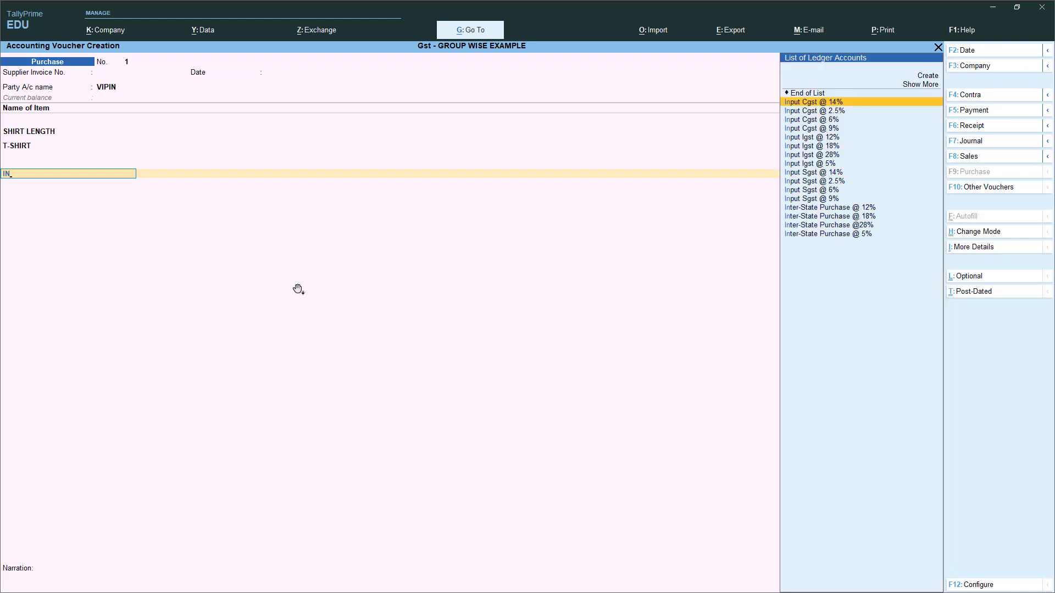
pyautogui.press('Down')
pyautogui.press('Down')
pyautogui.press('Down')
pyautogui.press('Down')
pyautogui.press('Up')
pyautogui.press('Up')
pyautogui.press('Up')
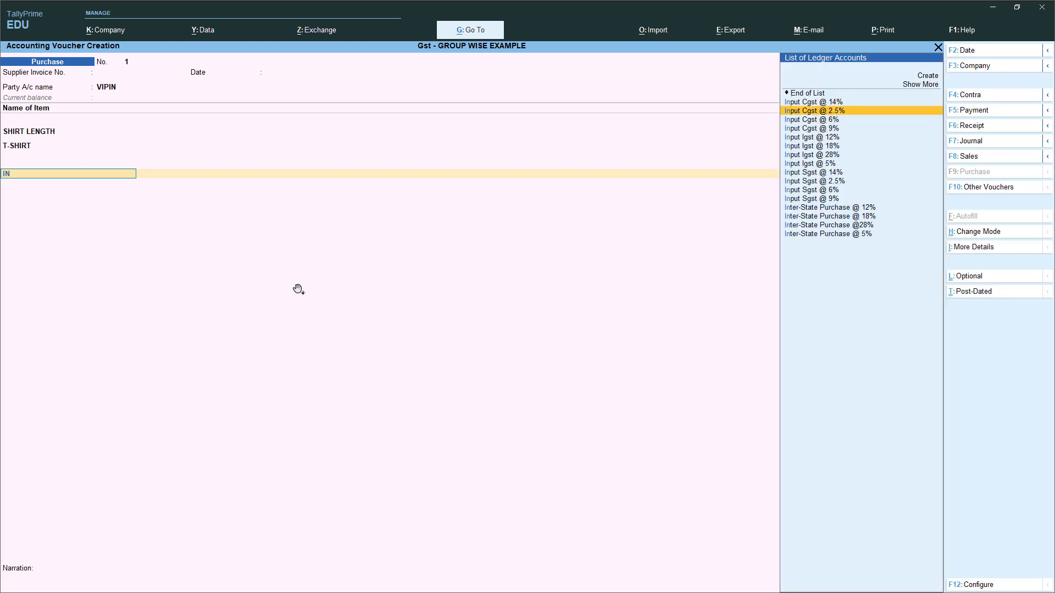
pyautogui.press('Return')
pyautogui.press('Return')
pyautogui.write('INT')
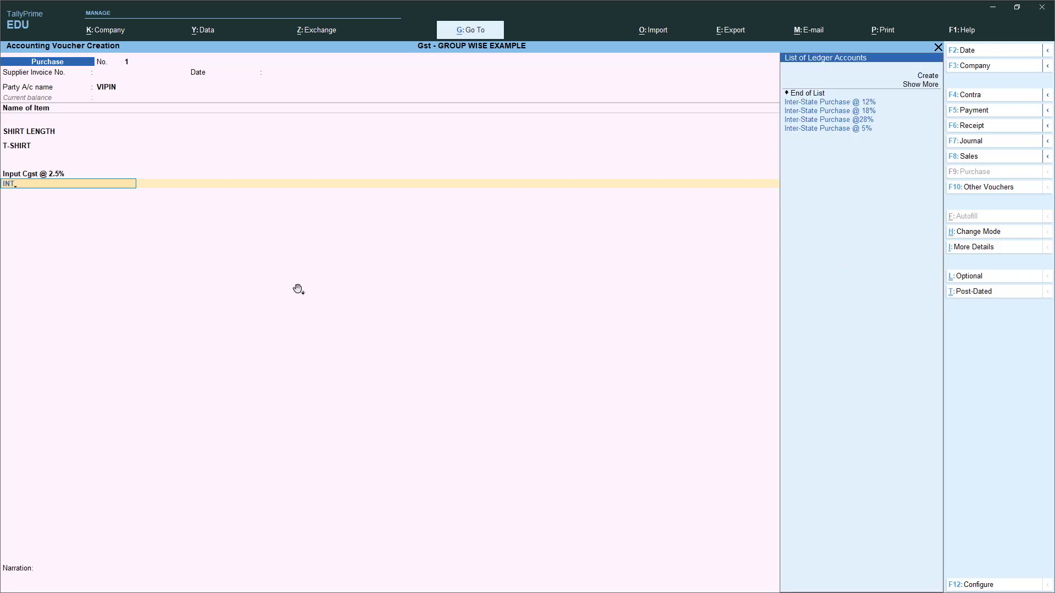
pyautogui.press('BackSpace')
pyautogui.press('Down')
pyautogui.press('Down')
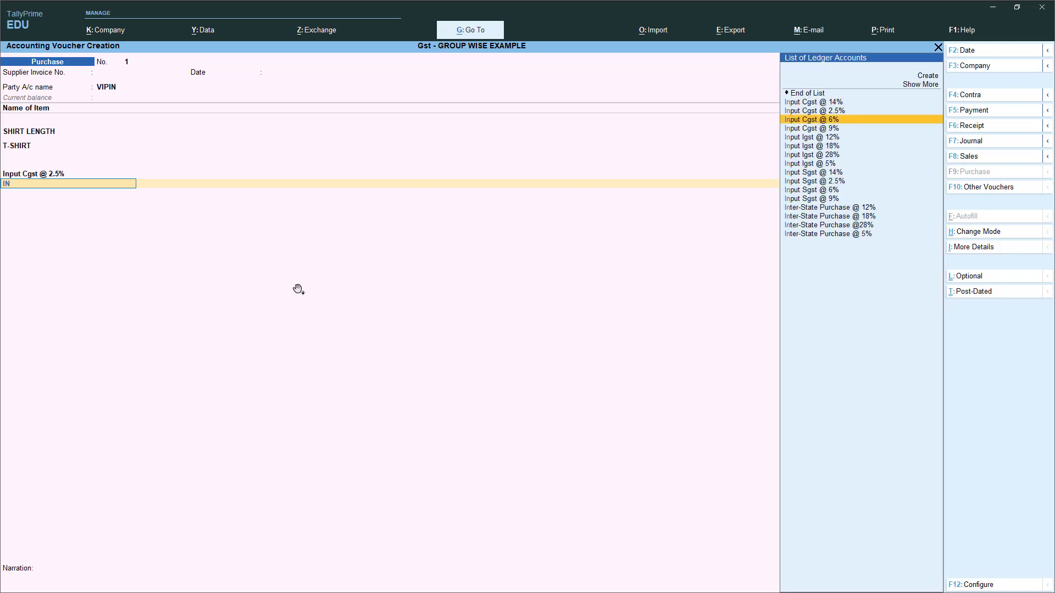
pyautogui.press('Return')
pyautogui.press('Return')
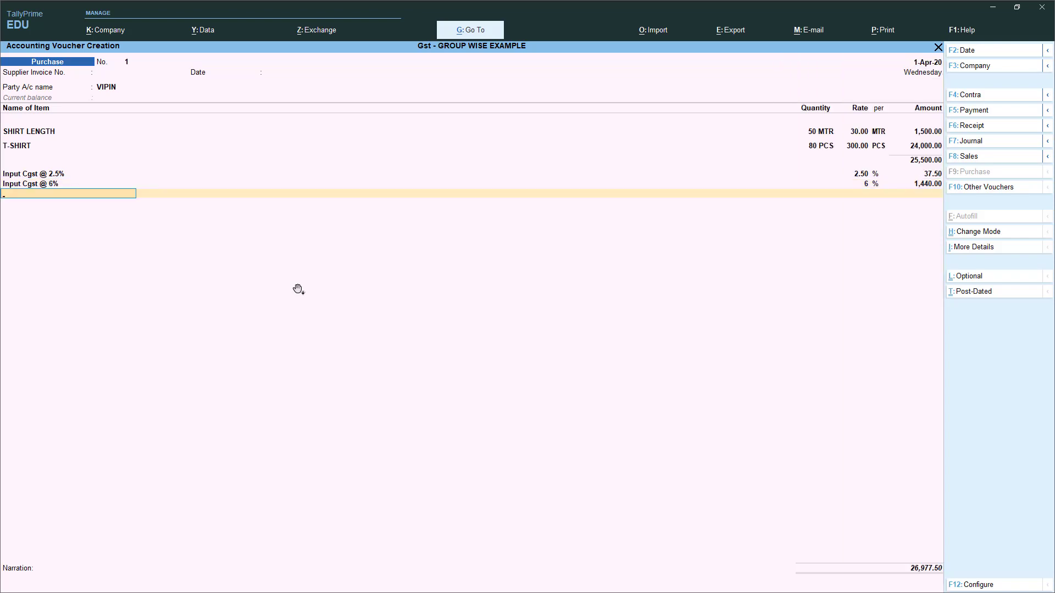
# - Add Input Sgst @ 6% and @ 2.5%, accept bill-wise details and save the 28,455.00 voucher
pyautogui.write('IN')
pyautogui.press('Up')
pyautogui.press('Up')
pyautogui.press('Up')
pyautogui.press('Up')
pyautogui.press('Up')
pyautogui.press('Up')
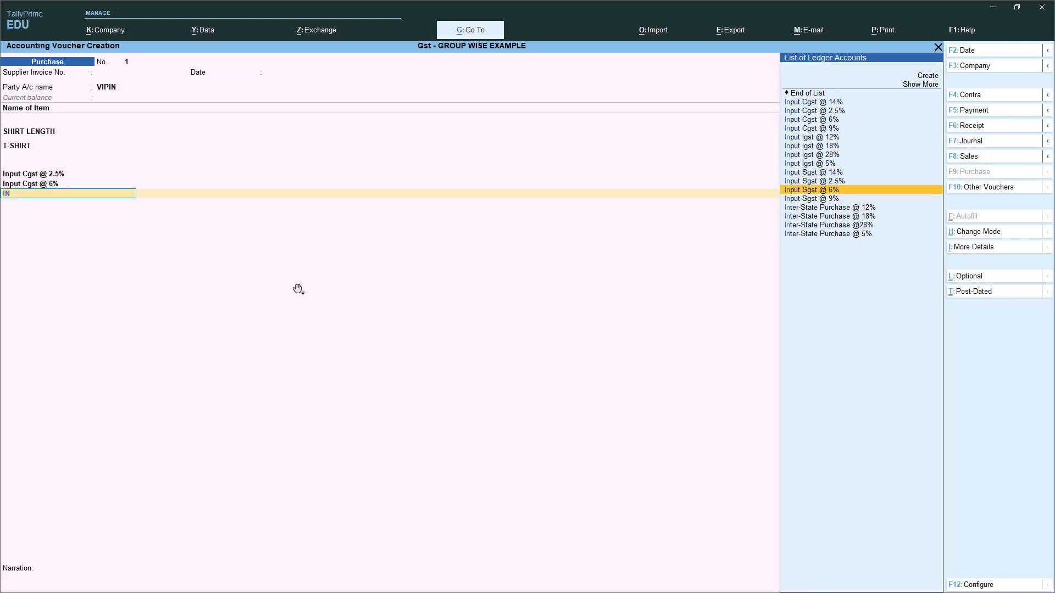
pyautogui.press('Return')
pyautogui.press('Return')
pyautogui.write('IN')
pyautogui.press('Up')
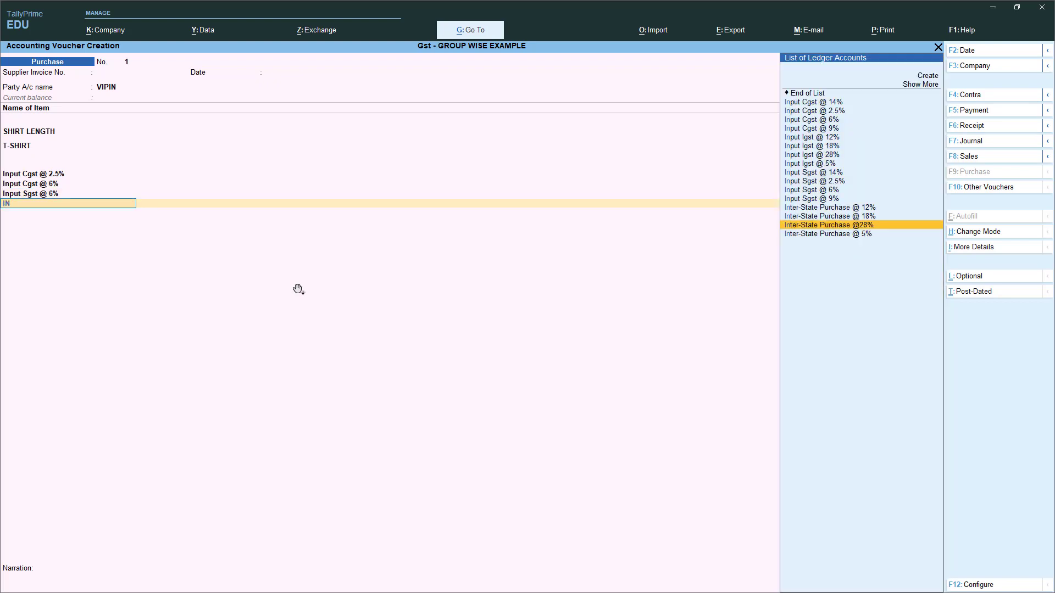
pyautogui.press('Up')
pyautogui.press('Up')
pyautogui.press('Up')
pyautogui.press('Up')
pyautogui.press('Up')
pyautogui.press('Return')
pyautogui.press('Return')
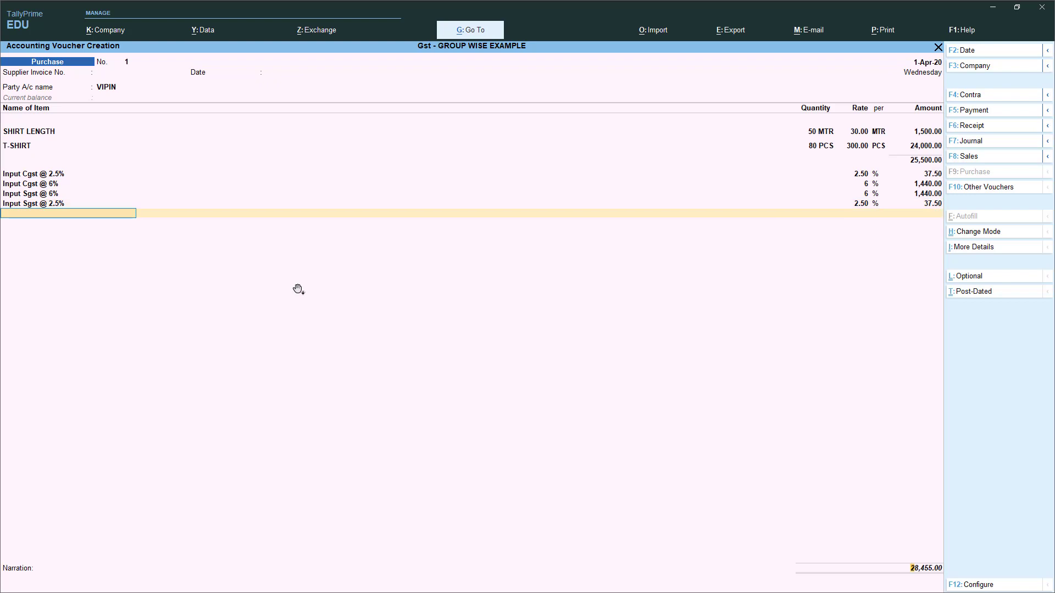
pyautogui.press('Return')
pyautogui.press('Return')
pyautogui.press('Return')
pyautogui.press('Return')
pyautogui.press('Return')
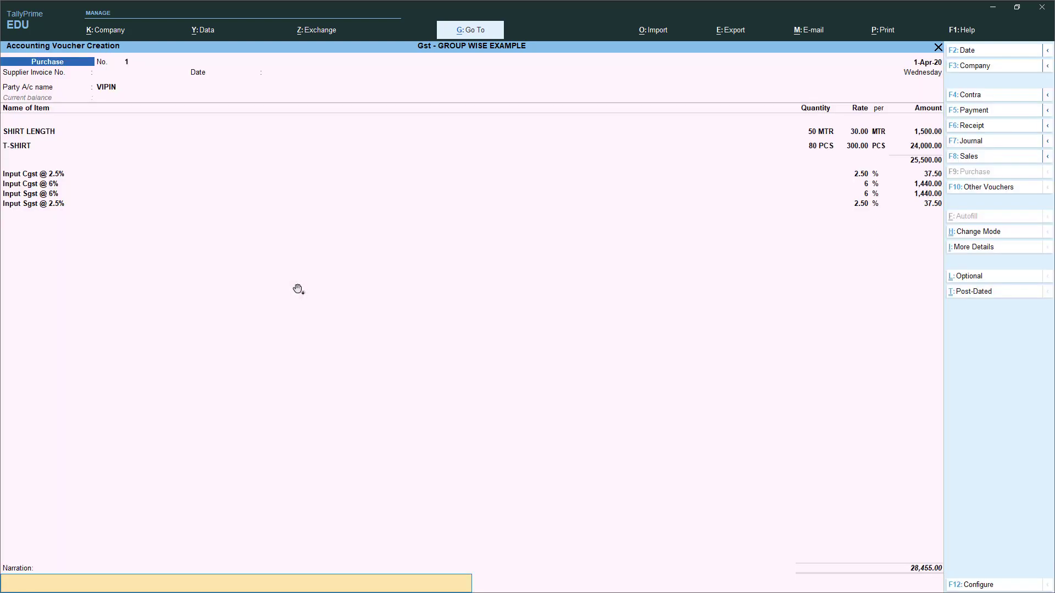
pyautogui.press('Return')
pyautogui.press('Return')
pyautogui.hotkey('alt', 'Tab')
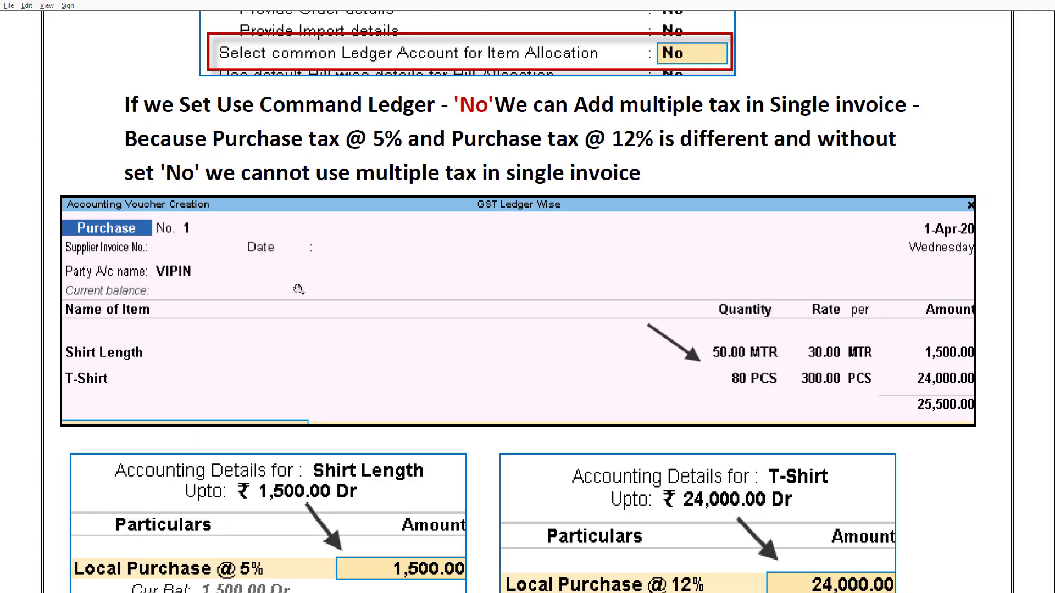
# - Scroll the guide to the inter-state purchase example (70 MTR, 5% IGST) and GSTR-2 ITC check
pyautogui.scroll(-8, 321, 357)
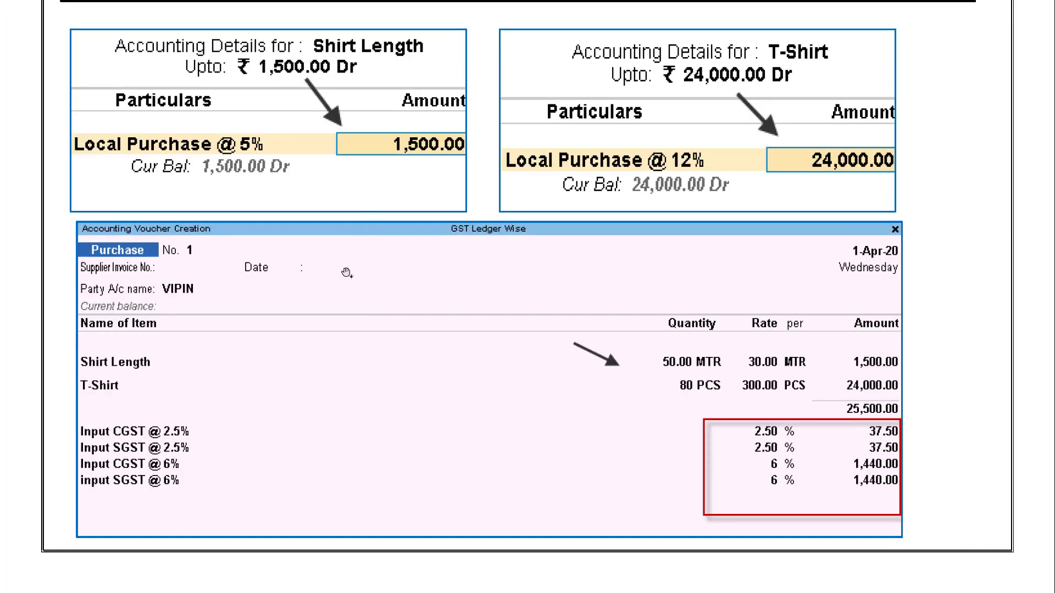
pyautogui.scroll(-10, 459, 357)
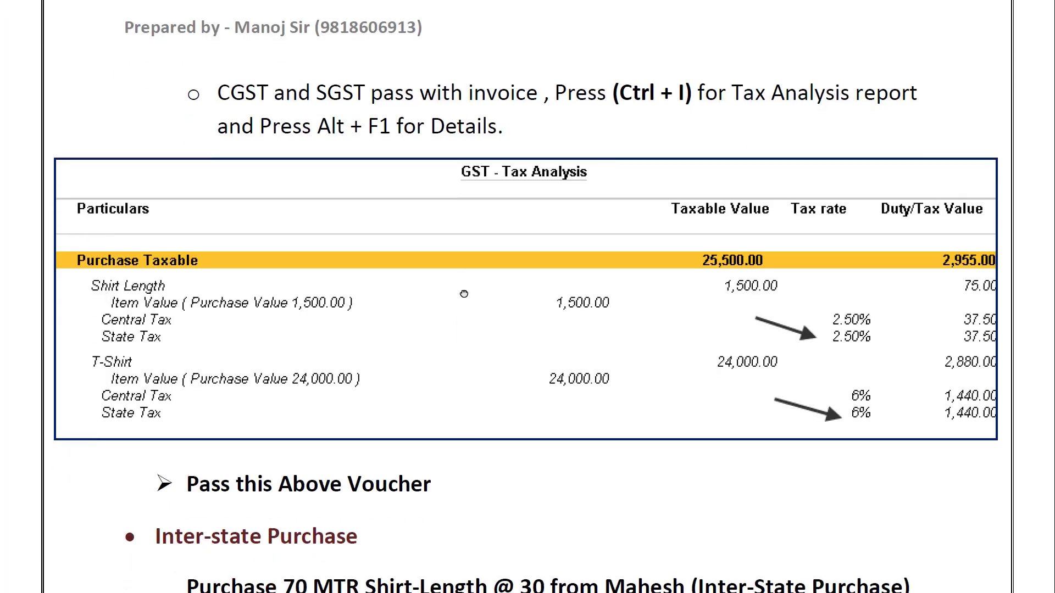
pyautogui.scroll(-3, 464, 294)
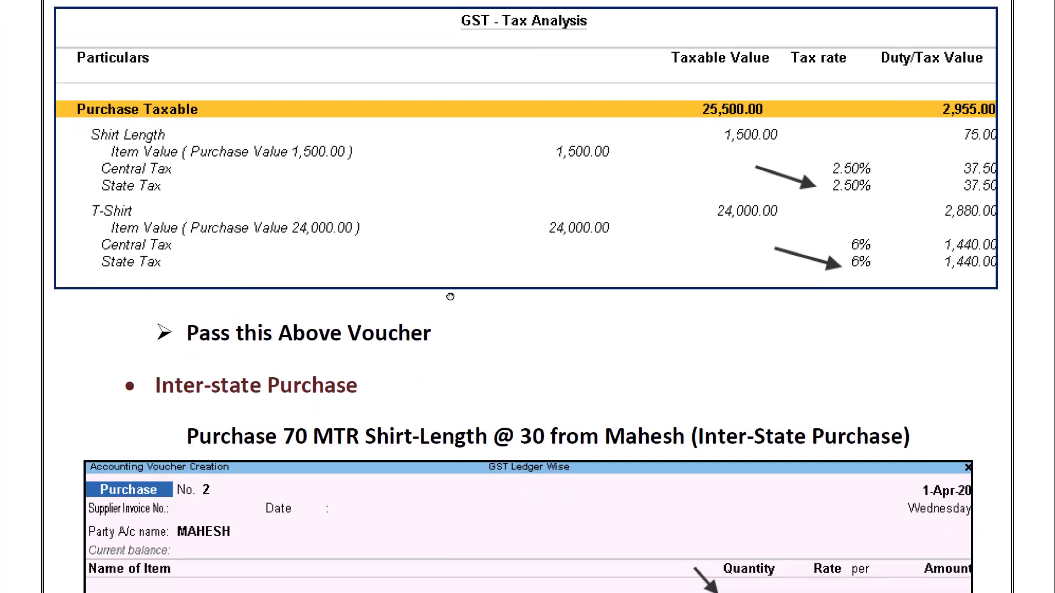
pyautogui.scroll(-5, 451, 296)
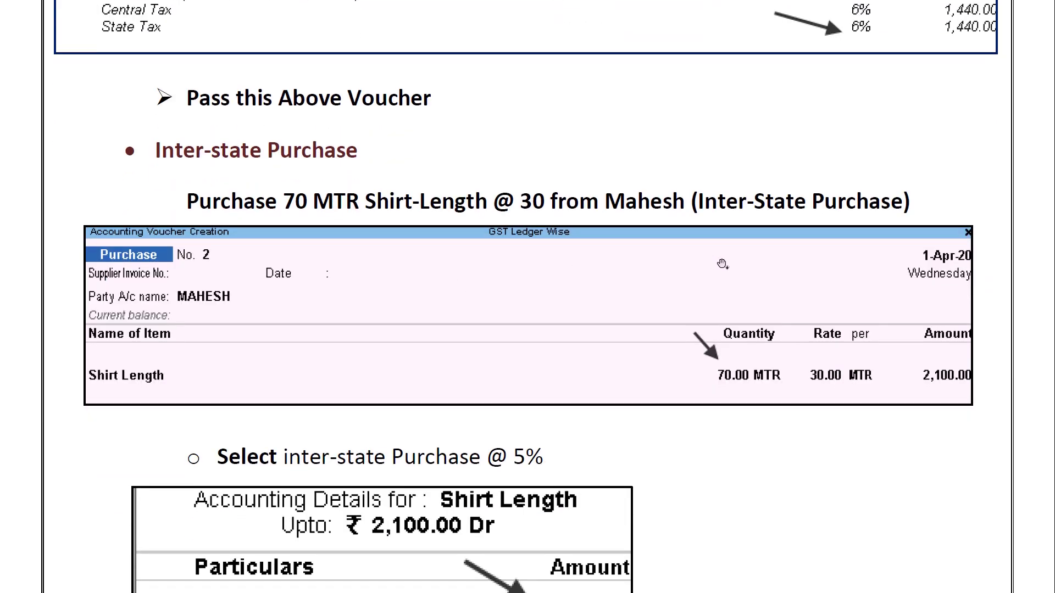
pyautogui.scroll(-15, 722, 264)
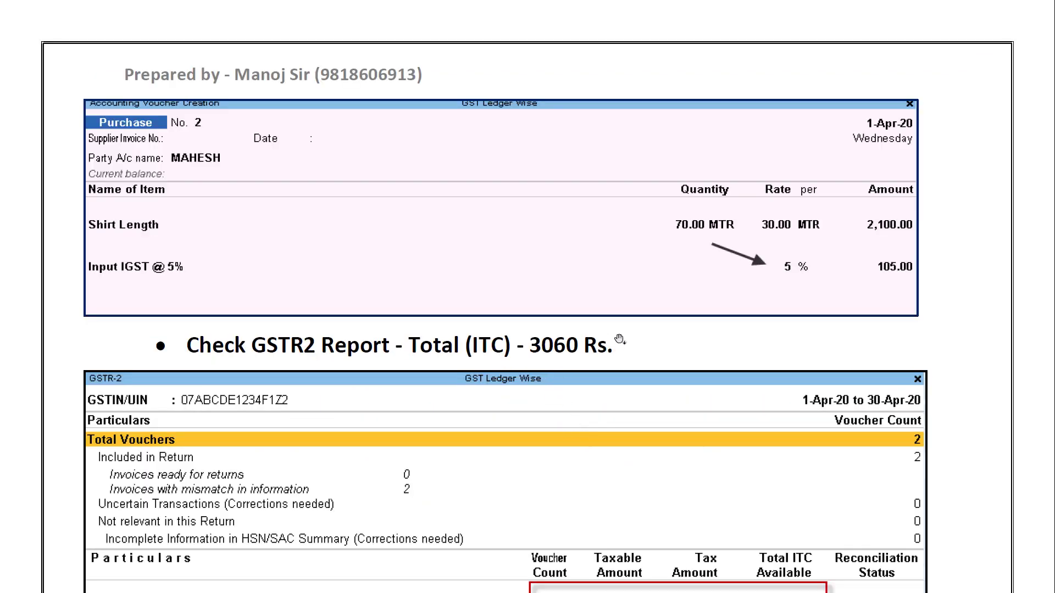
pyautogui.hotkey('alt', 'Tab')
# - Select MAHESH as the supplier and enter 70 MTR Shirt Length at 30
pyautogui.press('Return')
pyautogui.press('Return')
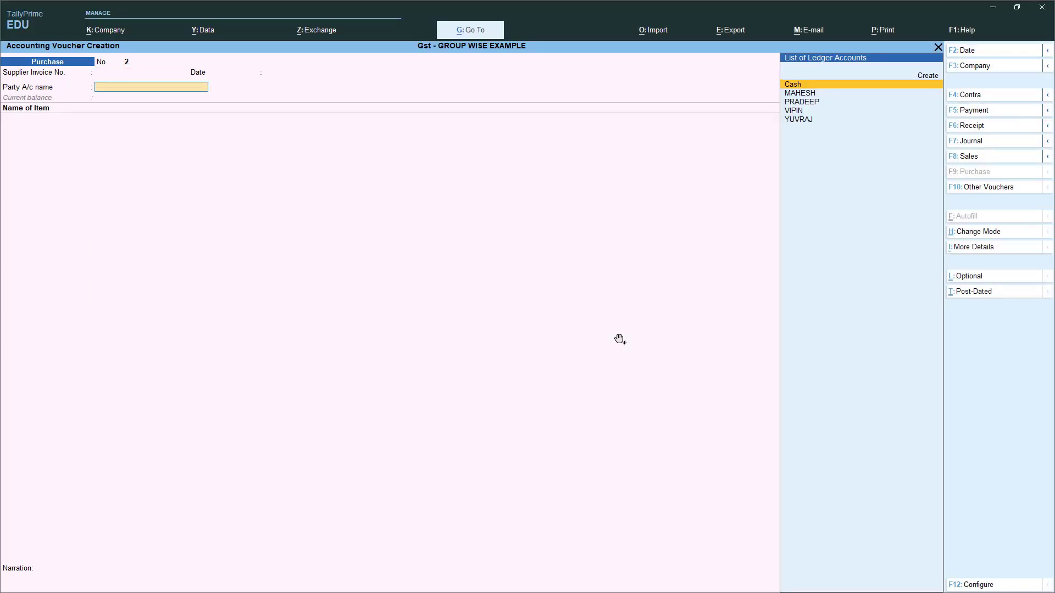
pyautogui.press('Down')
pyautogui.press('Return')
pyautogui.press('Return')
pyautogui.press('Return')
pyautogui.press('Return')
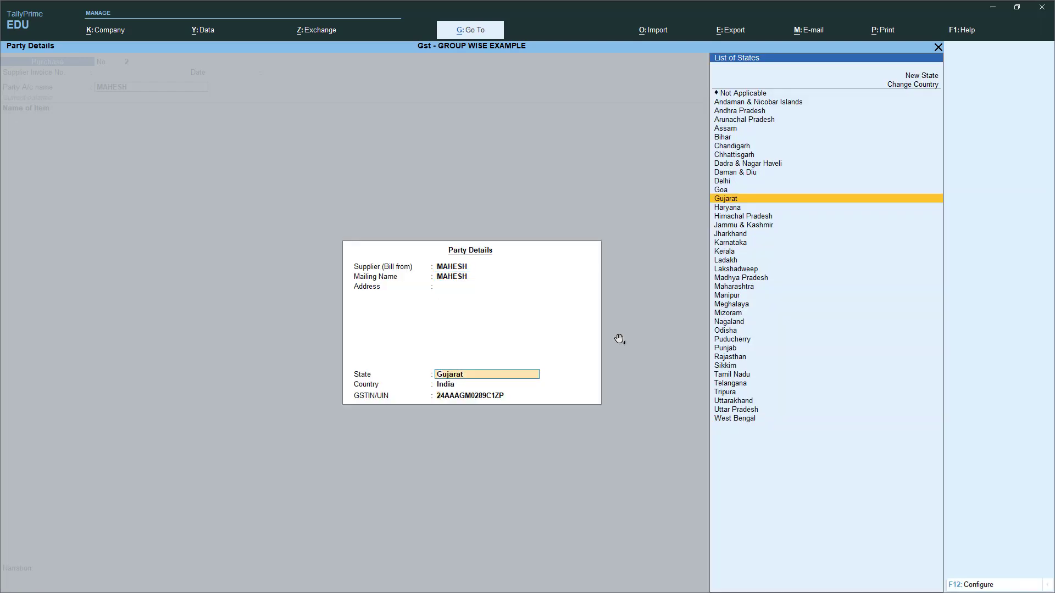
pyautogui.press('Return')
pyautogui.press('Return')
pyautogui.press('Return')
pyautogui.press('Return')
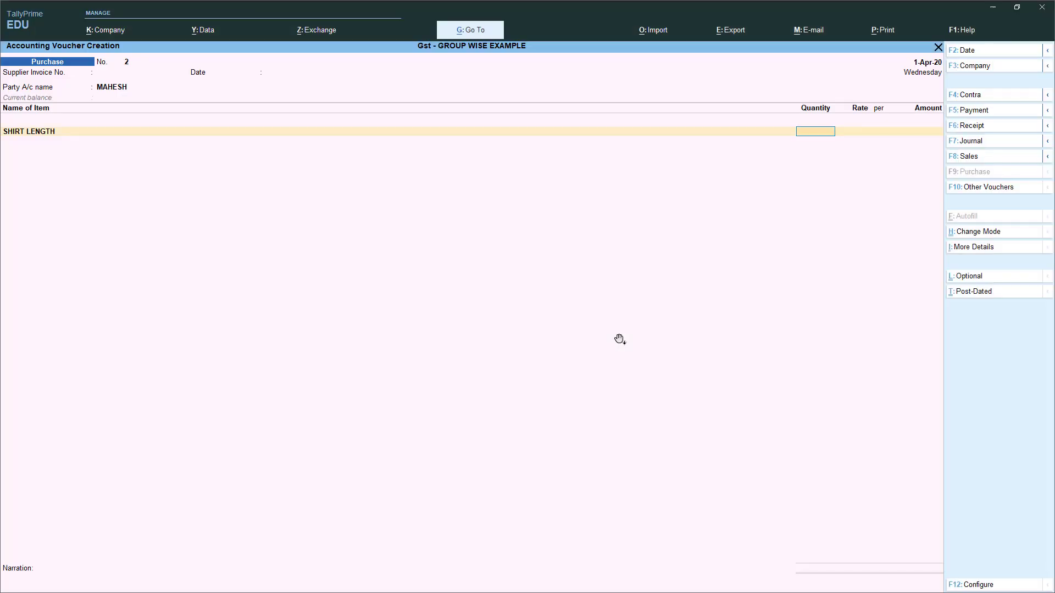
pyautogui.write('70')
pyautogui.press('Return')
pyautogui.press('Return')
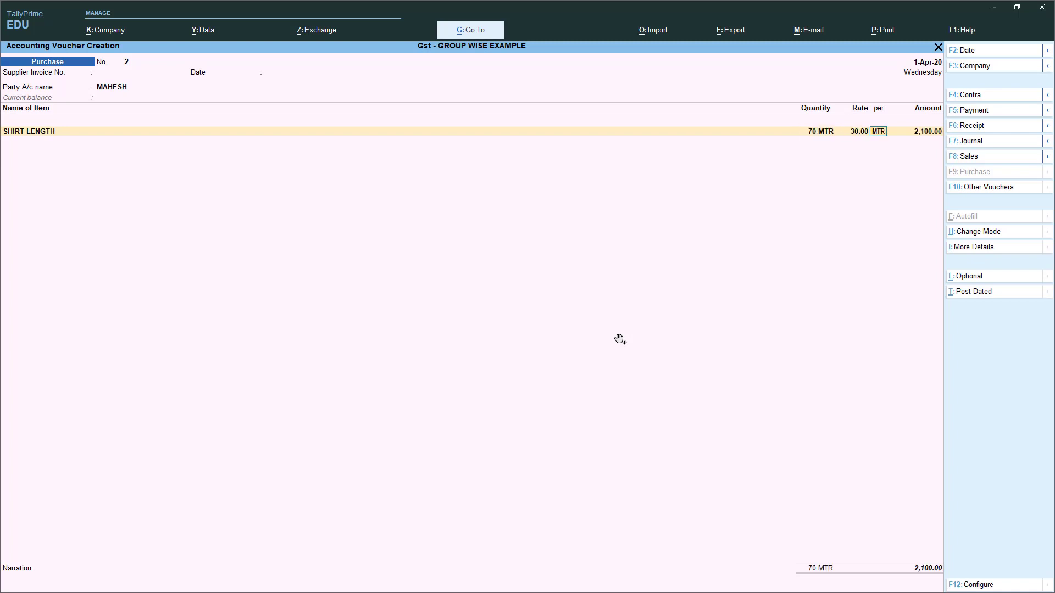
pyautogui.press('Return')
pyautogui.press('Return')
pyautogui.press('Return')
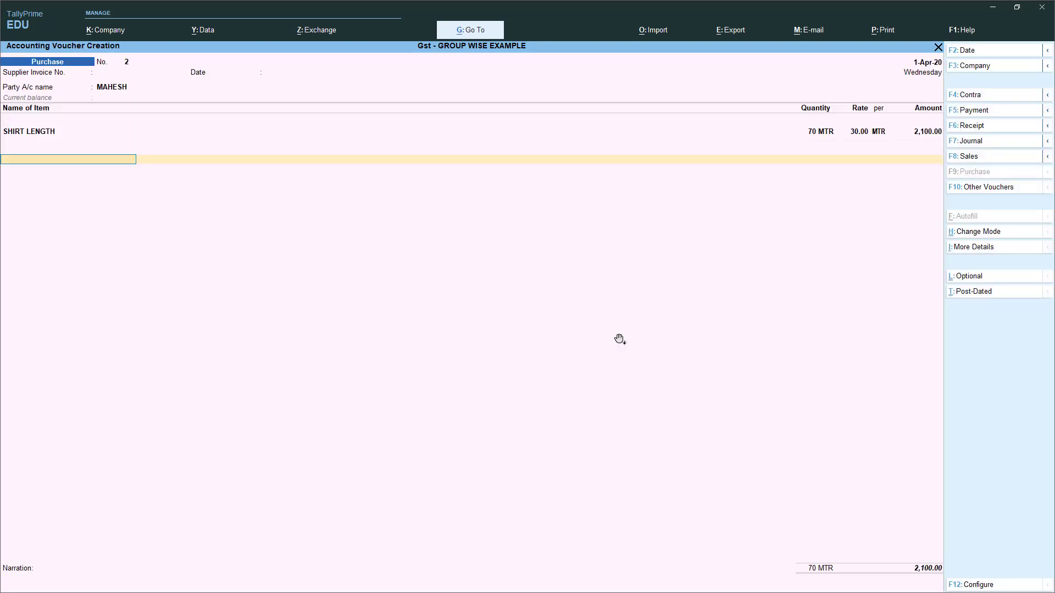
# - Add an Input Igst @ 5% tax line to the purchase
pyautogui.write('IN')
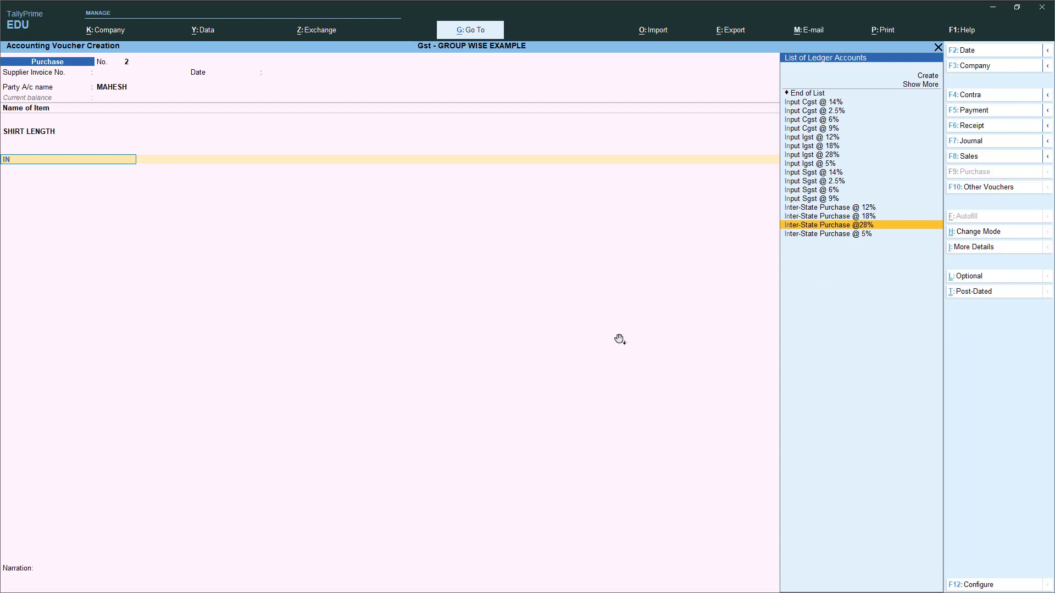
pyautogui.press('Up')
pyautogui.press('Up')
pyautogui.press('Up')
pyautogui.press('Up')
pyautogui.press('Up')
pyautogui.press('Up')
pyautogui.press('Up')
pyautogui.press('Up')
pyautogui.press('Down')
pyautogui.press('Return')
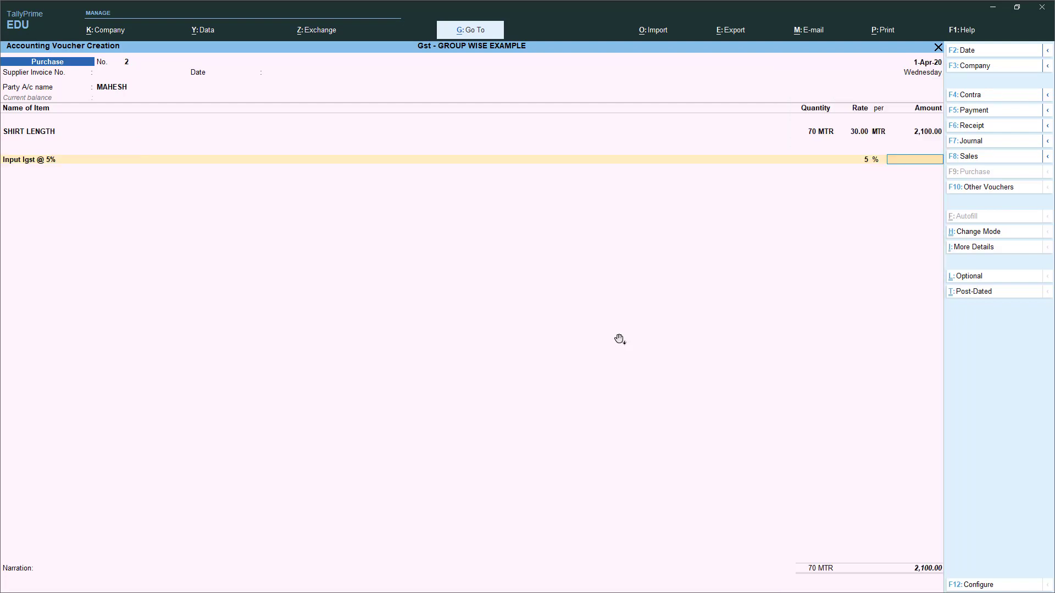
pyautogui.press('BackSpace')
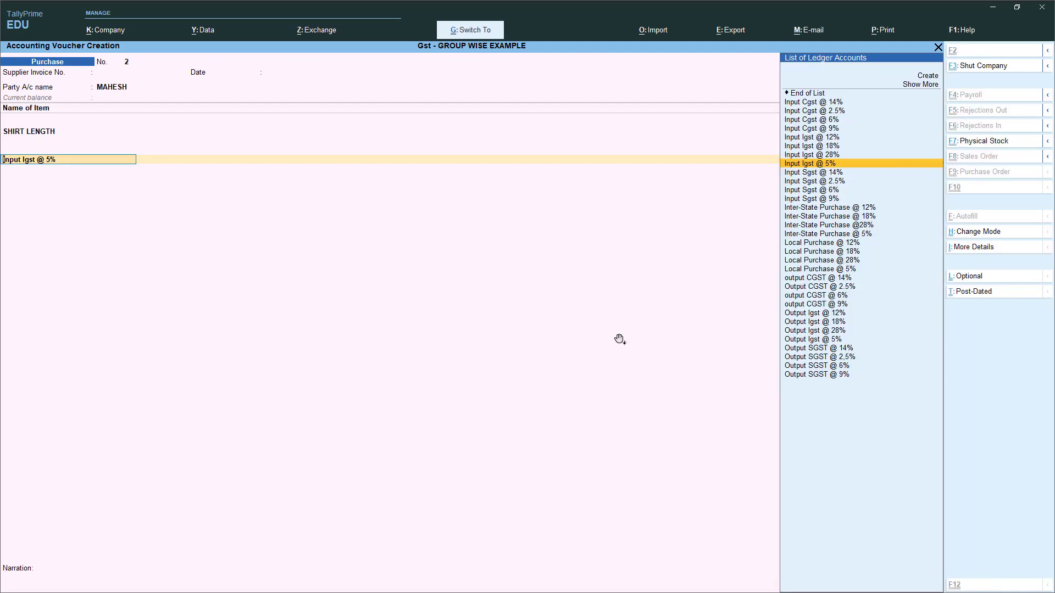
pyautogui.press('Return')
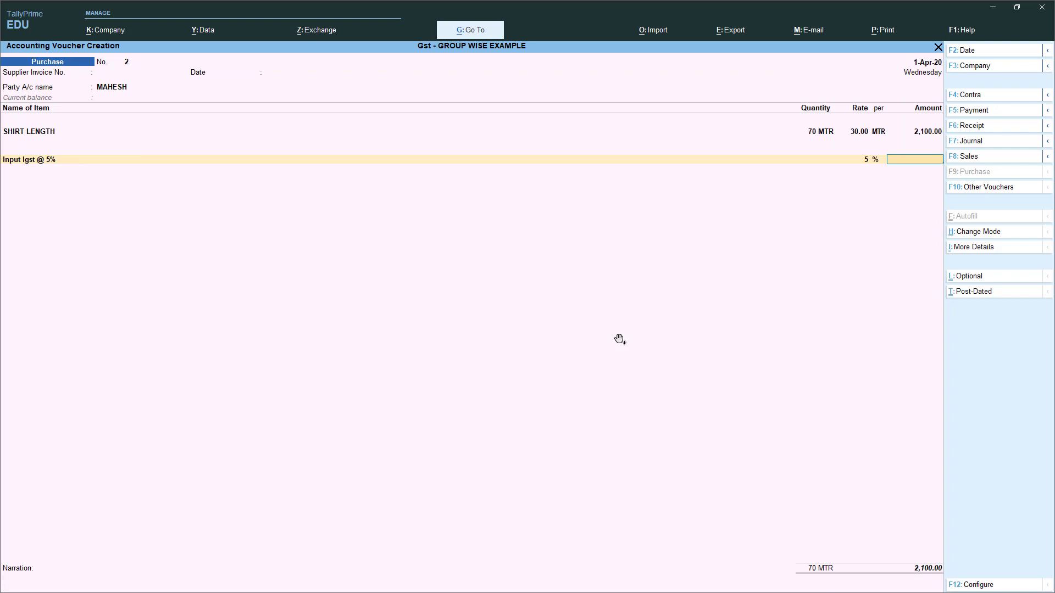
# - Book Shirt Length to Inter-State Purchase @ 5%, accept the 105.00 tax, and save it as New Ref
pyautogui.press('BackSpace')
pyautogui.press('BackSpace')
pyautogui.press('BackSpace')
pyautogui.press('Return')
pyautogui.press('Return')
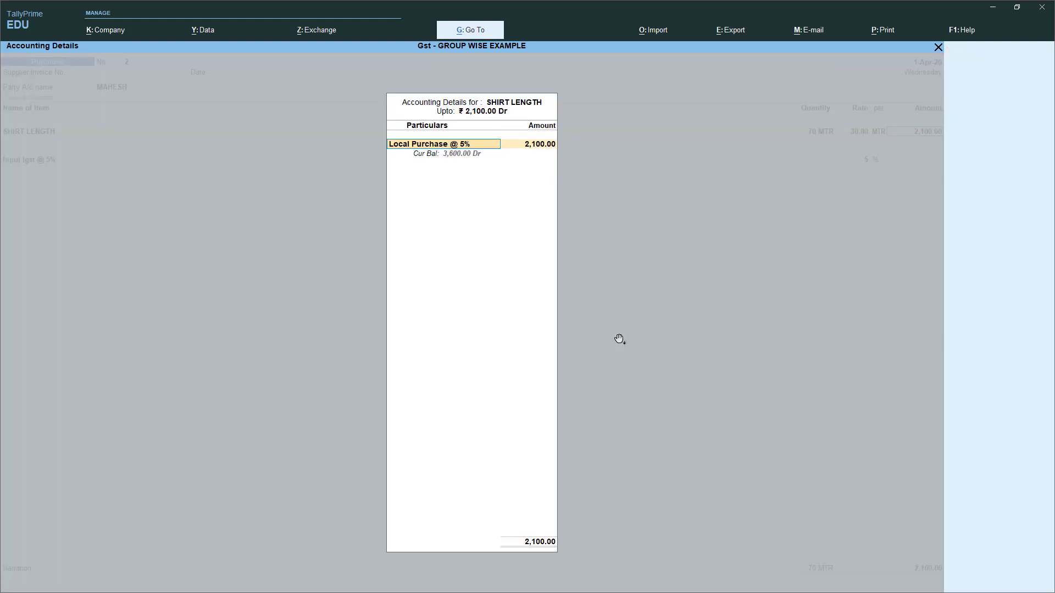
pyautogui.press('BackSpace')
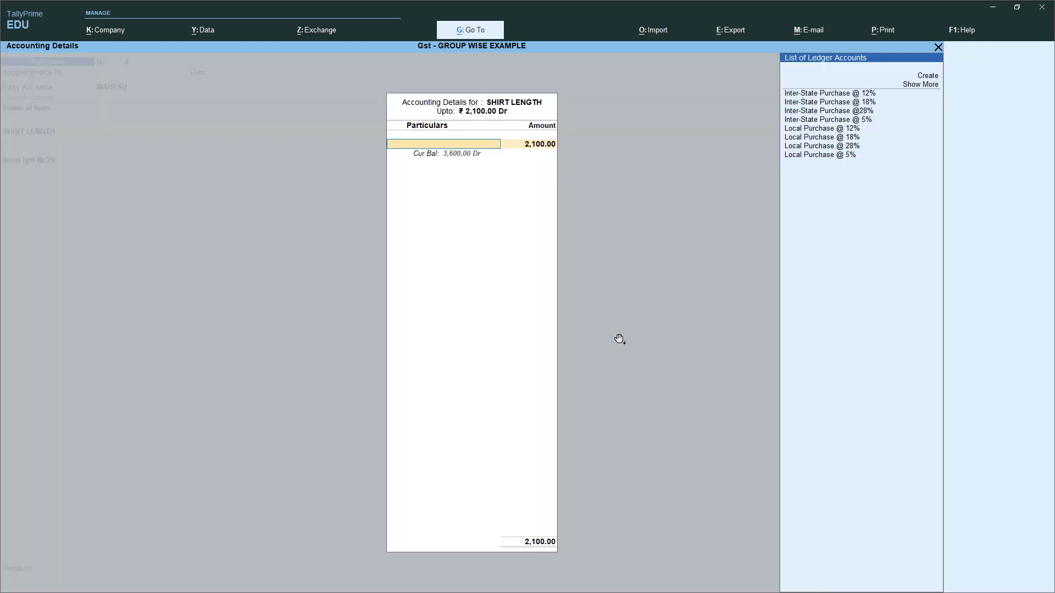
pyautogui.press('Down')
pyautogui.press('Down')
pyautogui.press('Down')
pyautogui.press('Down')
pyautogui.press('Down')
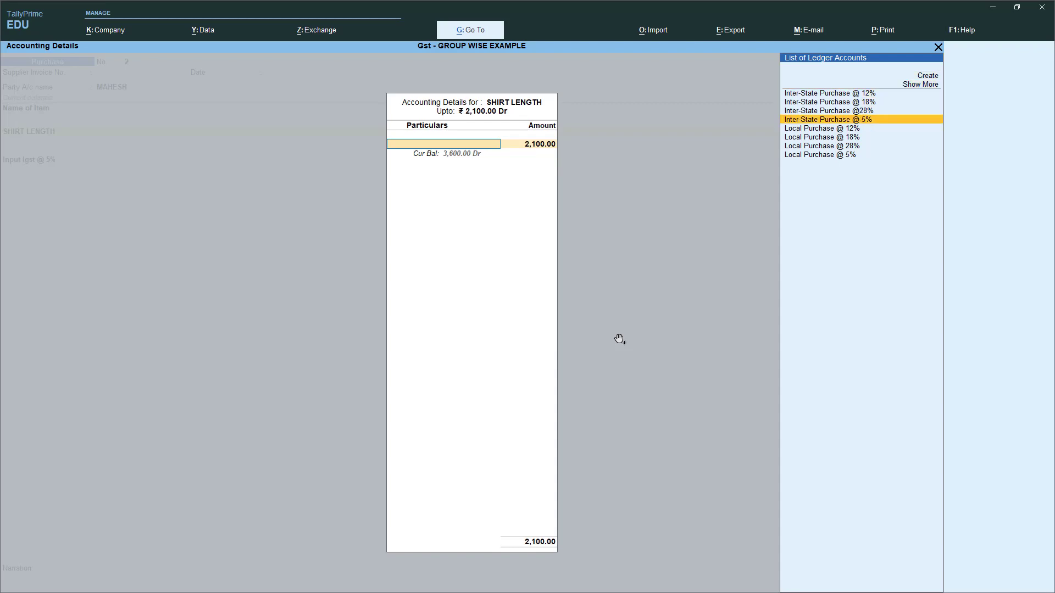
pyautogui.press('Return')
pyautogui.press('Return')
pyautogui.press('Return')
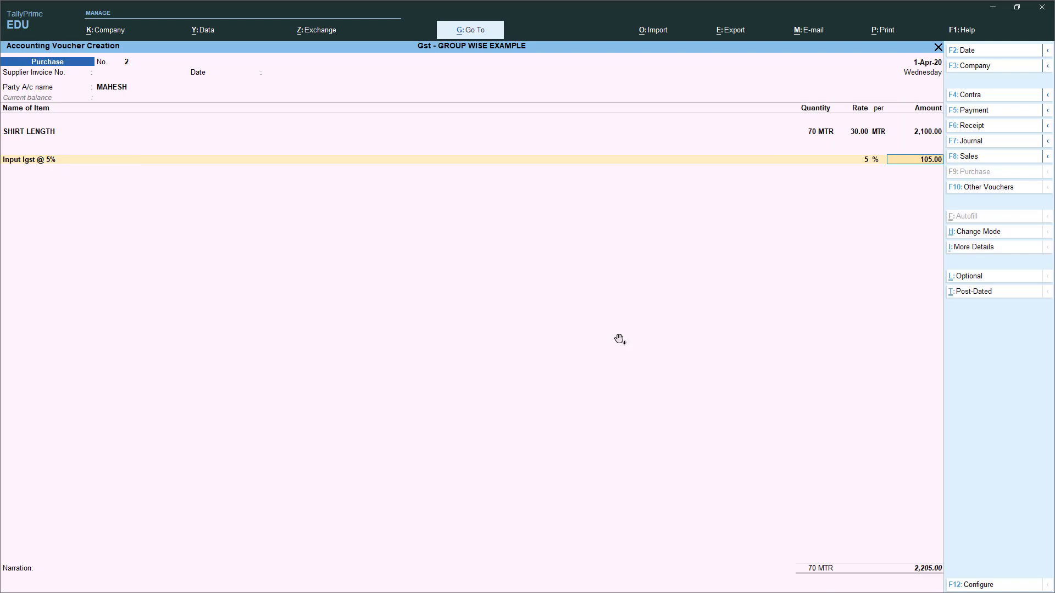
pyautogui.press('Return')
pyautogui.press('Return')
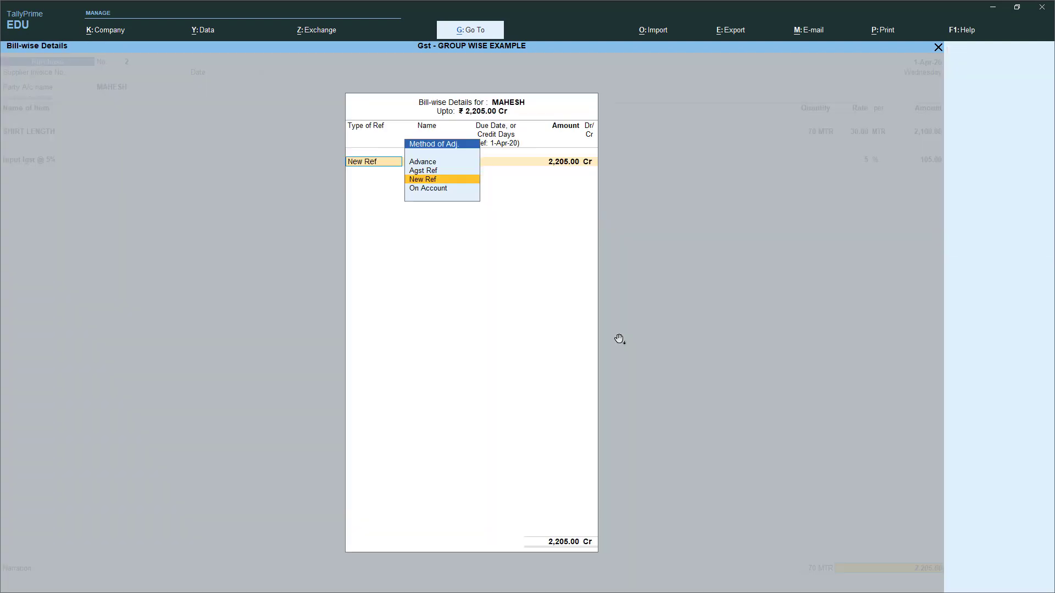
pyautogui.press('Return')
pyautogui.press('Return')
pyautogui.press('Return')
pyautogui.press('Return')
pyautogui.press('Return')
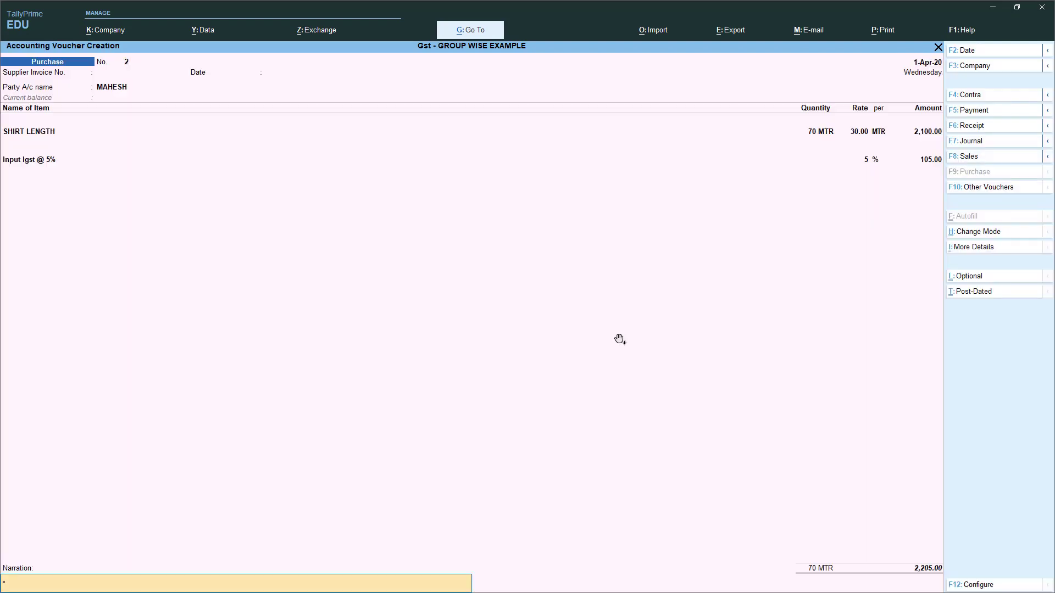
pyautogui.press('Return')
pyautogui.press('Return')
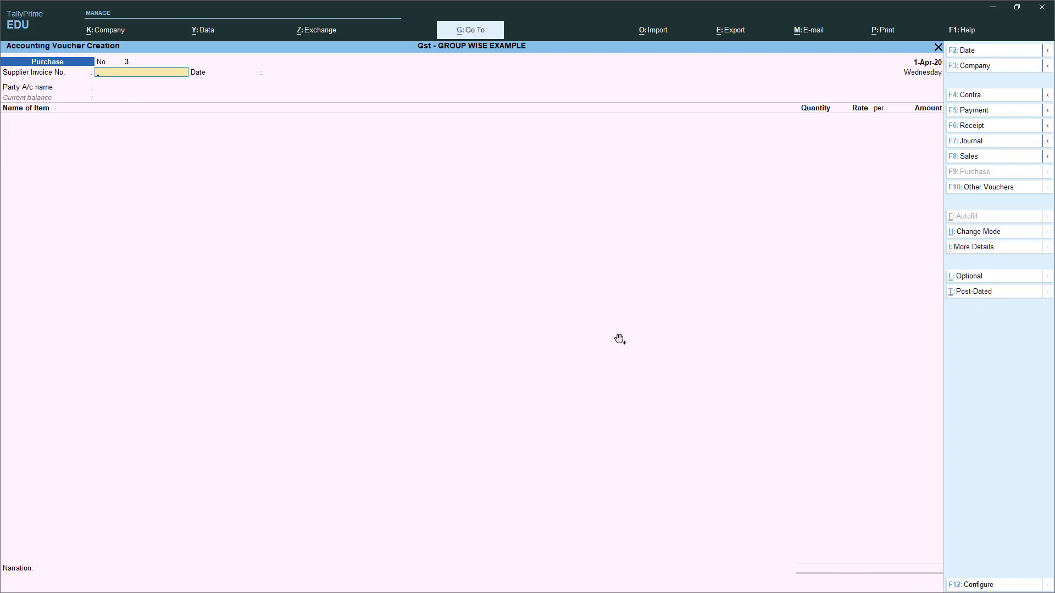
# - Check the notes, then quit the empty purchase voucher to the Gateway of Tally
pyautogui.hotkey('alt', 'Tab')
pyautogui.hotkey('alt', 'Tab')
pyautogui.hotkey('alt', 'Tab')
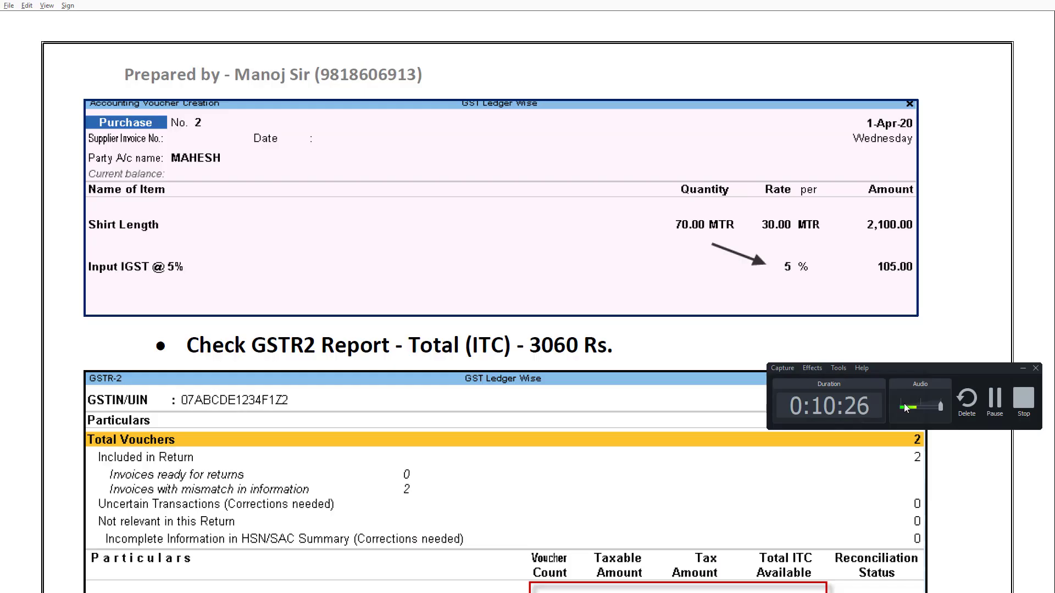
pyautogui.click(1021, 368)
pyautogui.scroll(-10, 600, 387)
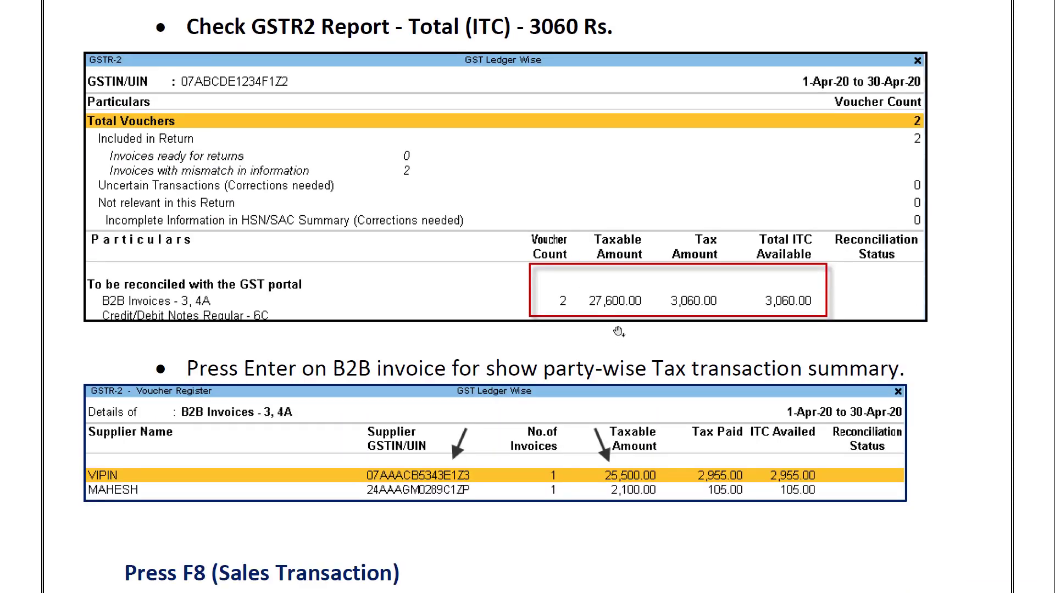
pyautogui.hotkey('alt', 'Tab')
pyautogui.hotkey('alt', 'Tab')
pyautogui.press('Escape')
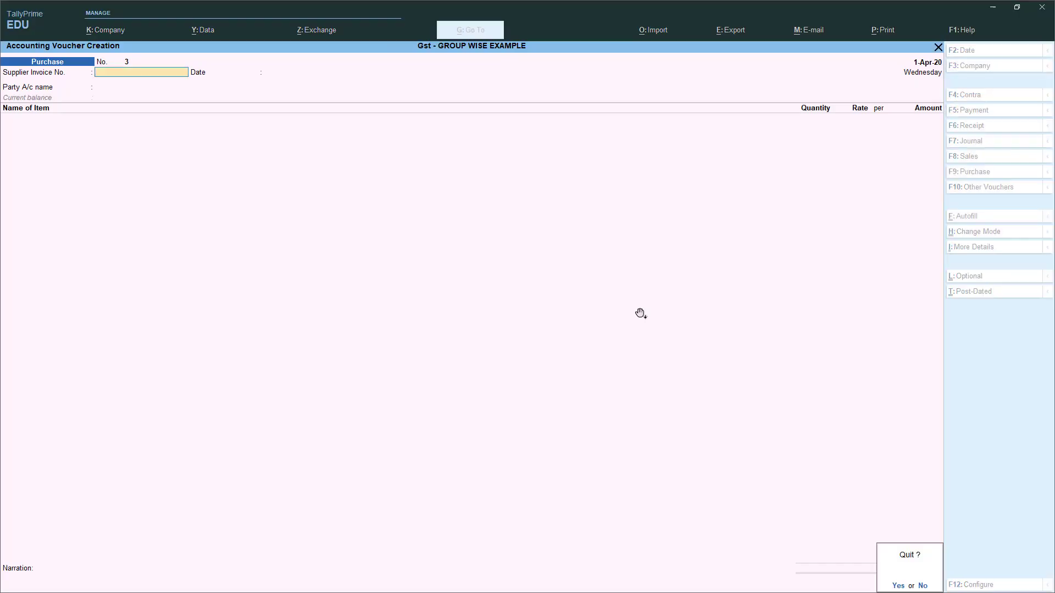
pyautogui.press('Return')
pyautogui.press('Up')
pyautogui.press('Up')
pyautogui.press('Up')
pyautogui.press('Up')
# - Open the GSTR-2 return from GST Reports and compare it against the notes
pyautogui.press('Return')
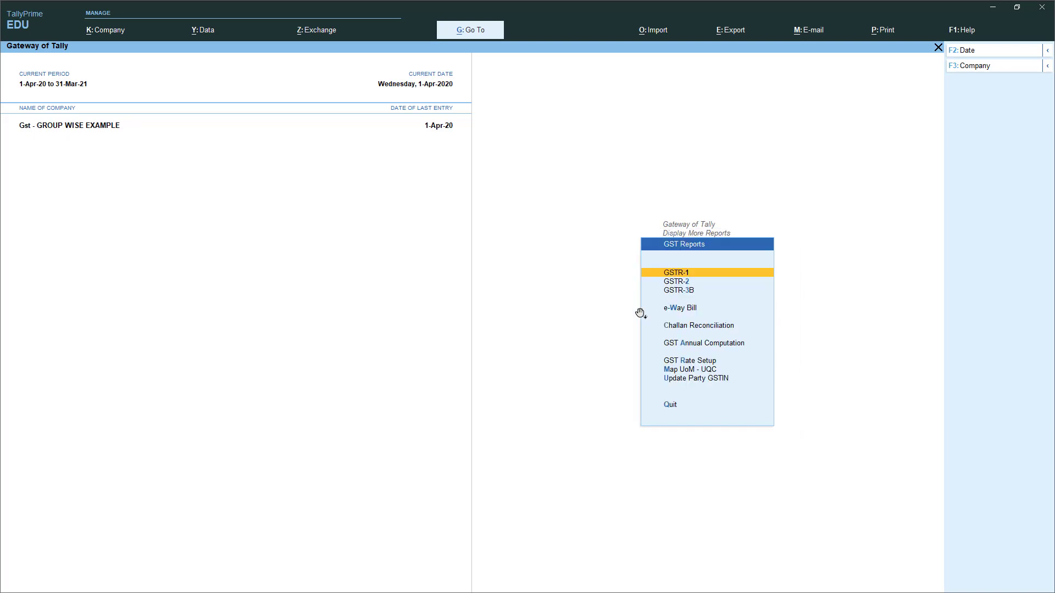
pyautogui.press('Down')
pyautogui.press('Return')
pyautogui.press('Down')
pyautogui.press('Down')
pyautogui.press('Down')
pyautogui.press('Down')
pyautogui.press('Down')
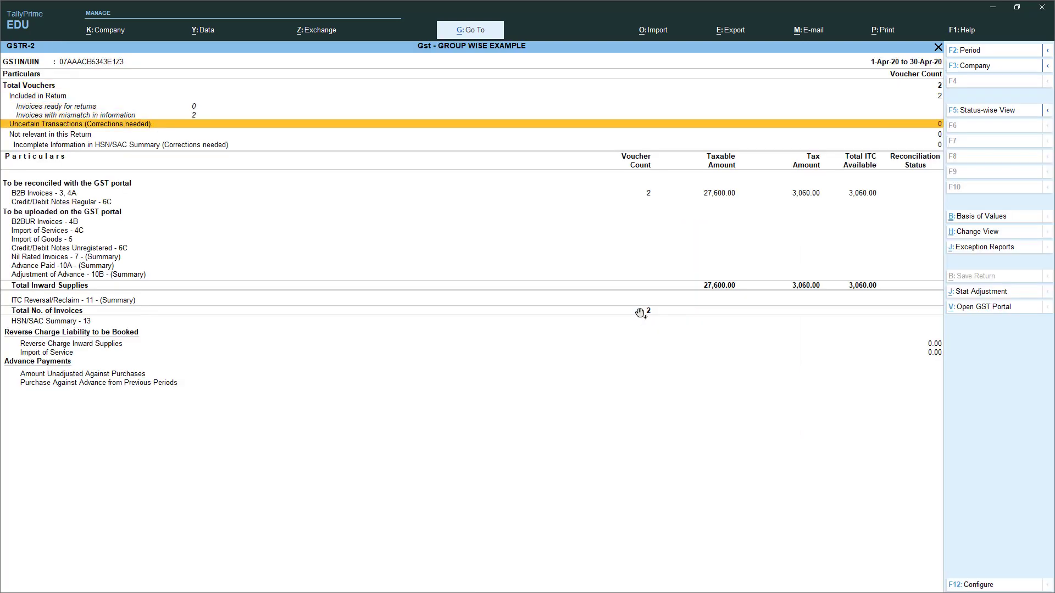
pyautogui.hotkey('alt', 'Tab')
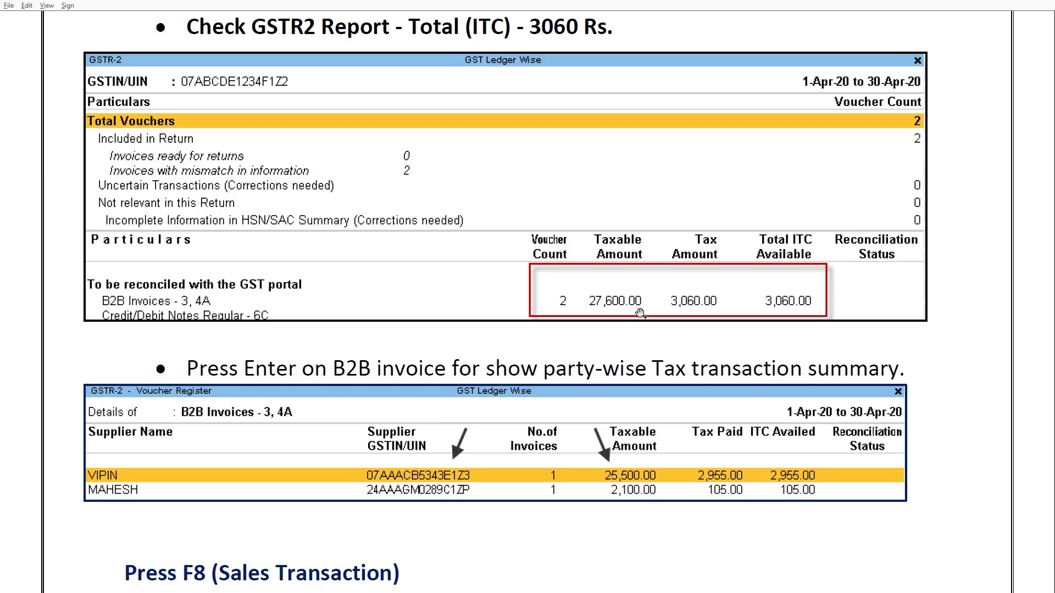
pyautogui.scroll(-2, 472, 374)
pyautogui.hotkey('alt', 'Tab')
# - Review the VIPIN and MAHESH rows in B2B Invoices (3,060 ITC), then close GSTR-2
pyautogui.press('Return')
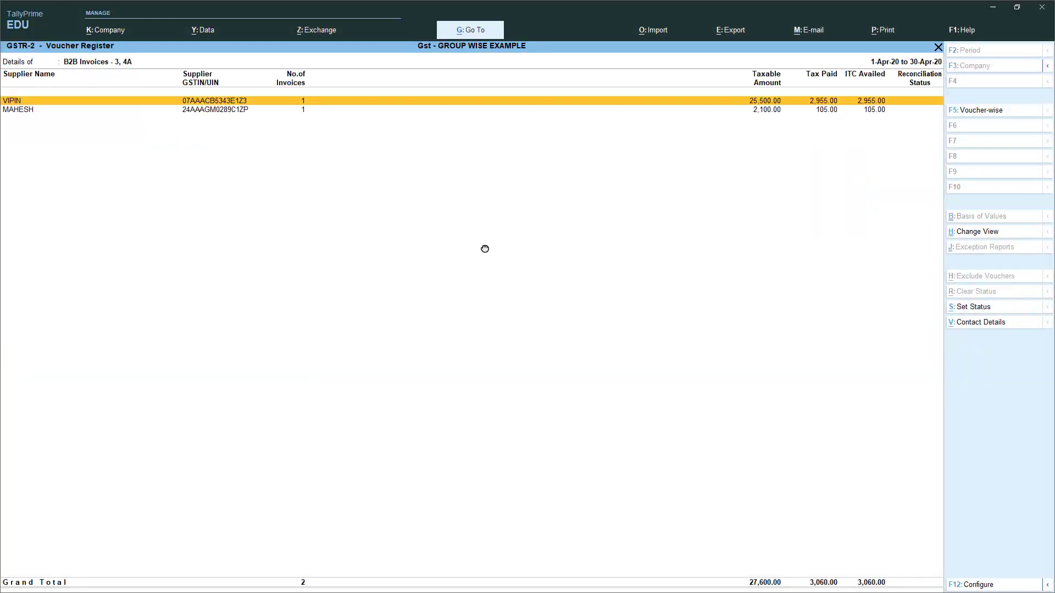
pyautogui.press('Down')
pyautogui.press('Up')
pyautogui.press('Down')
pyautogui.press('Up')
pyautogui.press('Escape')
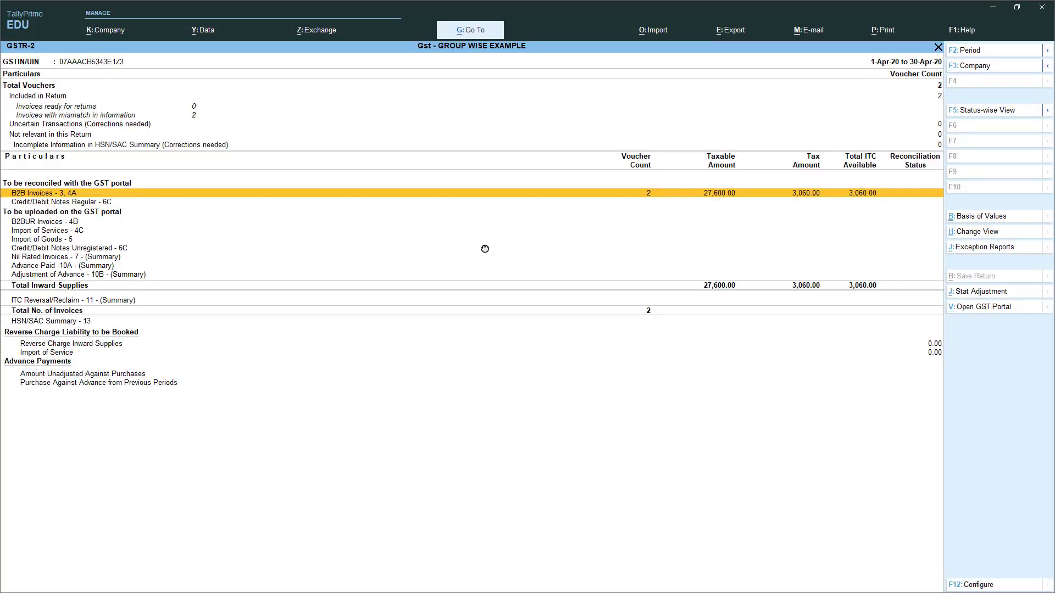
pyautogui.press('Escape')
pyautogui.hotkey('alt', 'Tab')
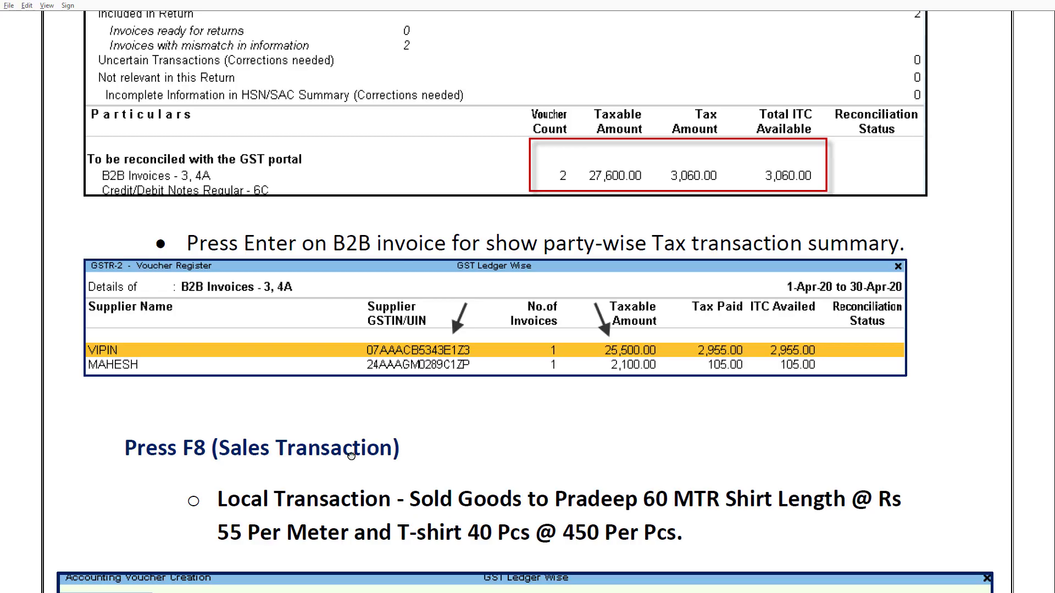
# - Scroll the guide to the Press F8 local sales example, then return to TallyPrime
pyautogui.scroll(-6, 351, 455)
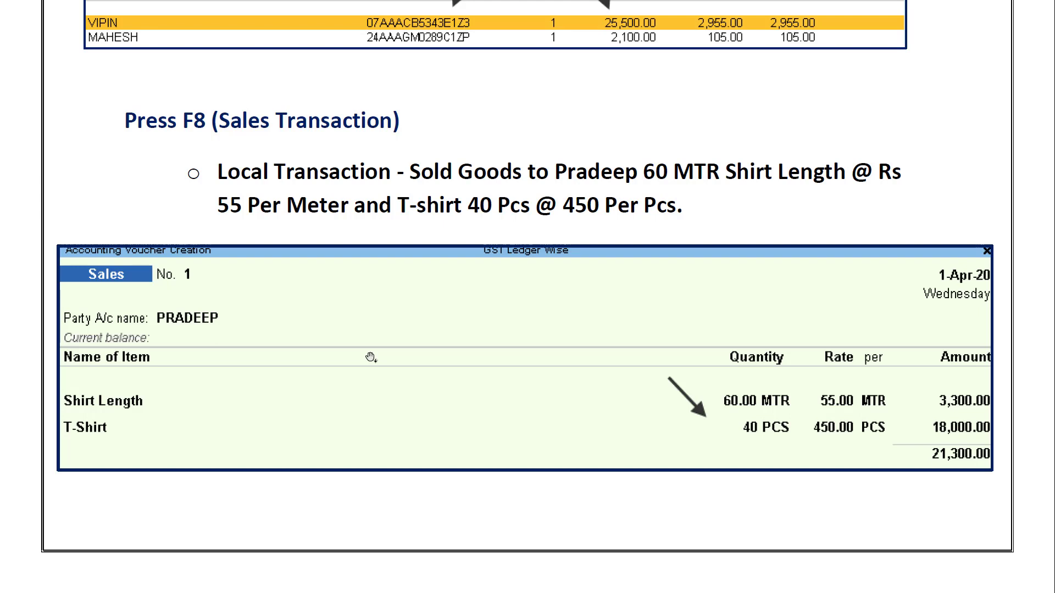
pyautogui.press('alt')
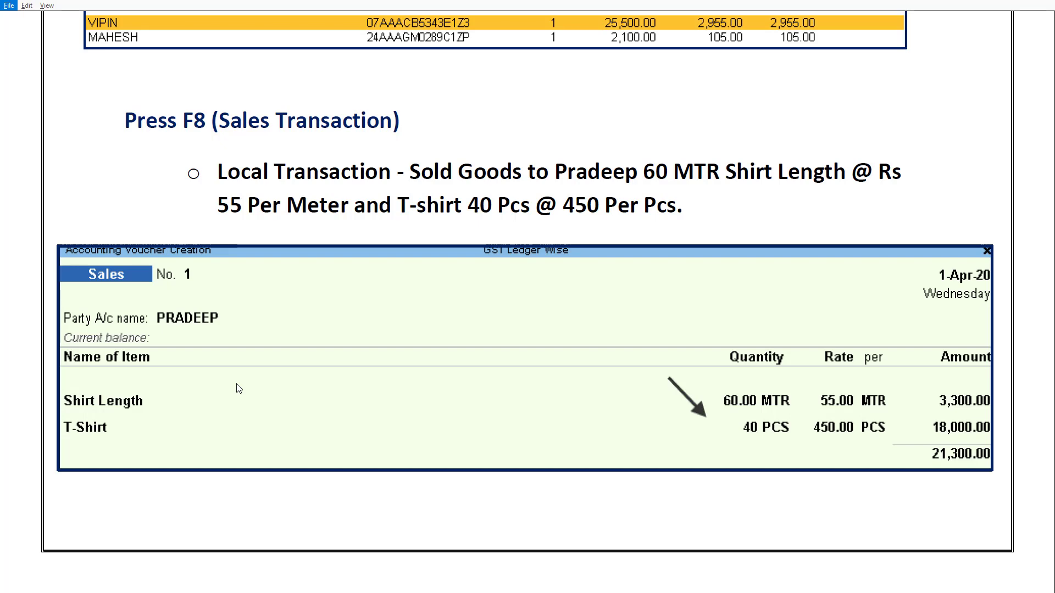
pyautogui.hotkey('alt', 'Tab')
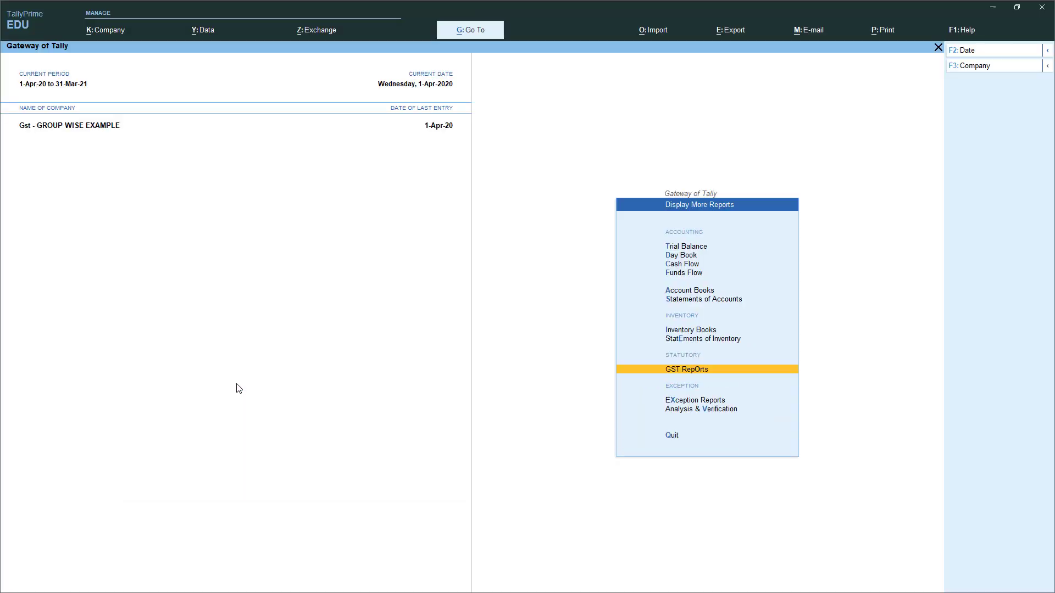
# - Start an F8 sales voucher with the local buyer as the party
pyautogui.press('Escape')
pyautogui.press('v')
pyautogui.press('F8')
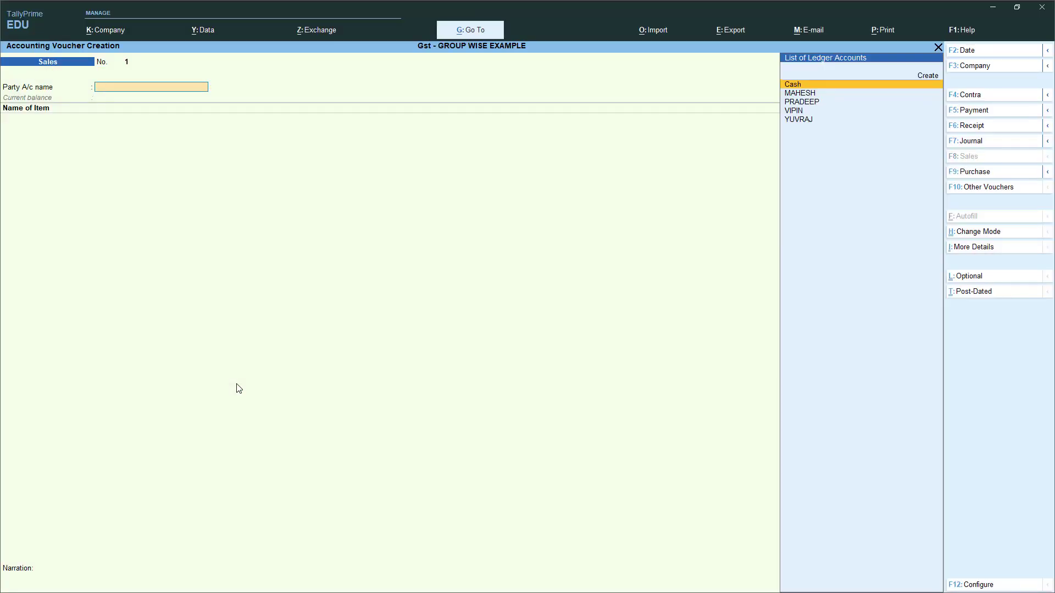
pyautogui.press('Down')
pyautogui.press('Down')
pyautogui.press('Down')
pyautogui.press('Down')
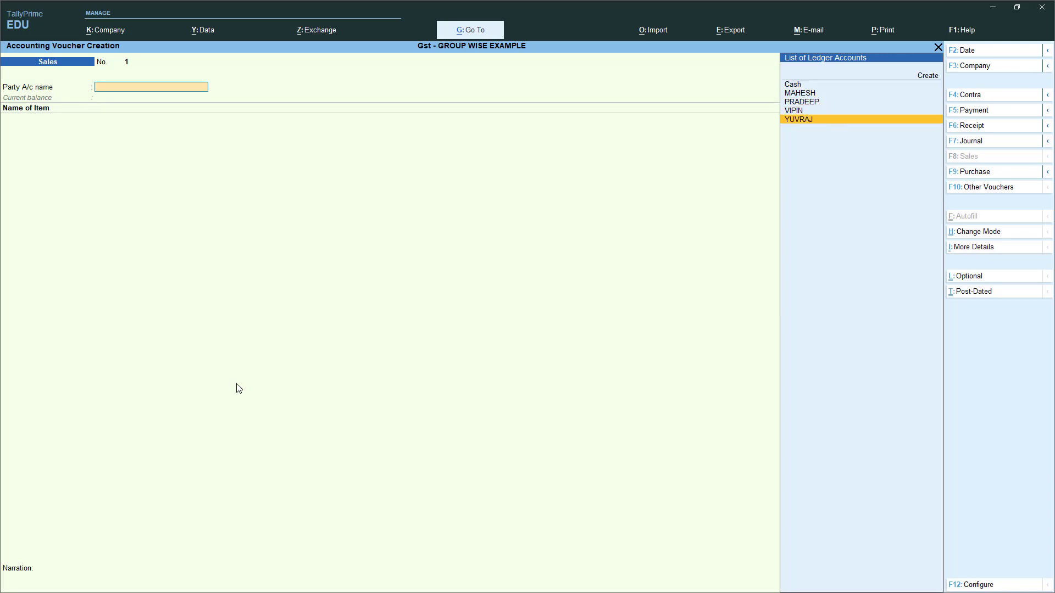
pyautogui.press('Up')
pyautogui.press('Up')
pyautogui.press('Return')
pyautogui.hotkey('ctrl', 'a')
pyautogui.press('Return')
pyautogui.press('Return')
pyautogui.press('Return')
pyautogui.press('Return')
pyautogui.press('Return')
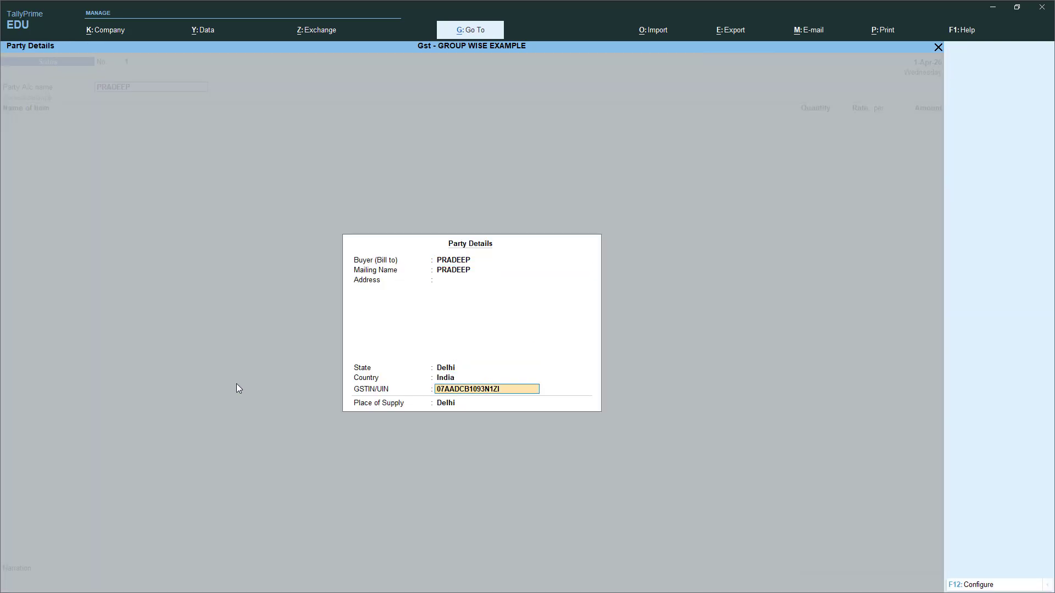
pyautogui.hotkey('alt', 'Tab')
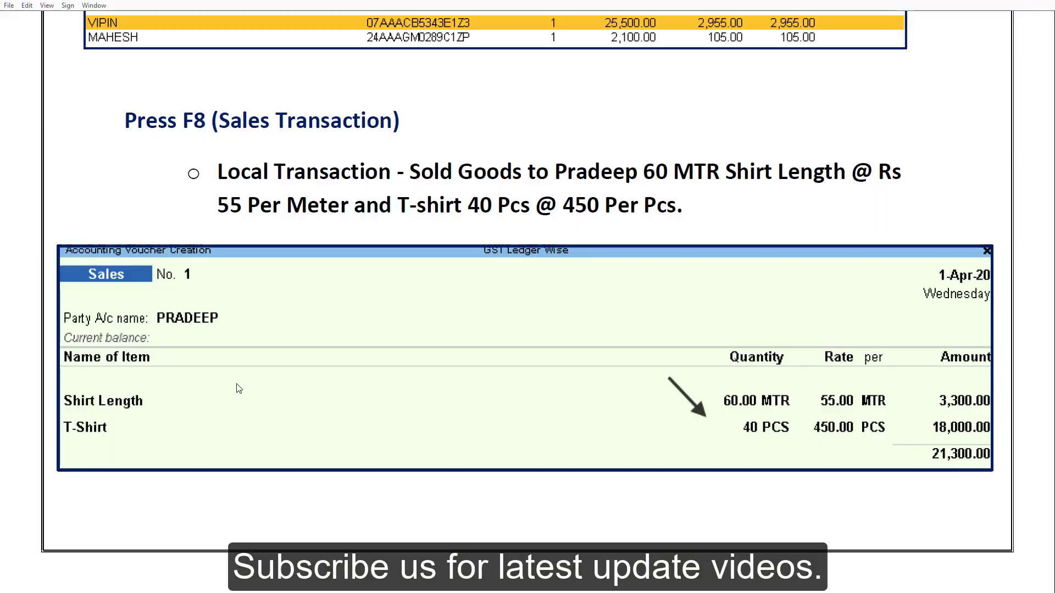
pyautogui.hotkey('alt', 'Tab')
# - Enter 60 MTR Shirt Length at 55 under Local Sales @ 5%
pyautogui.write('S')
pyautogui.press('Return')
pyautogui.hotkey('alt', 'Tab')
pyautogui.hotkey('alt', 'Tab')
pyautogui.write('60')
pyautogui.press('Return')
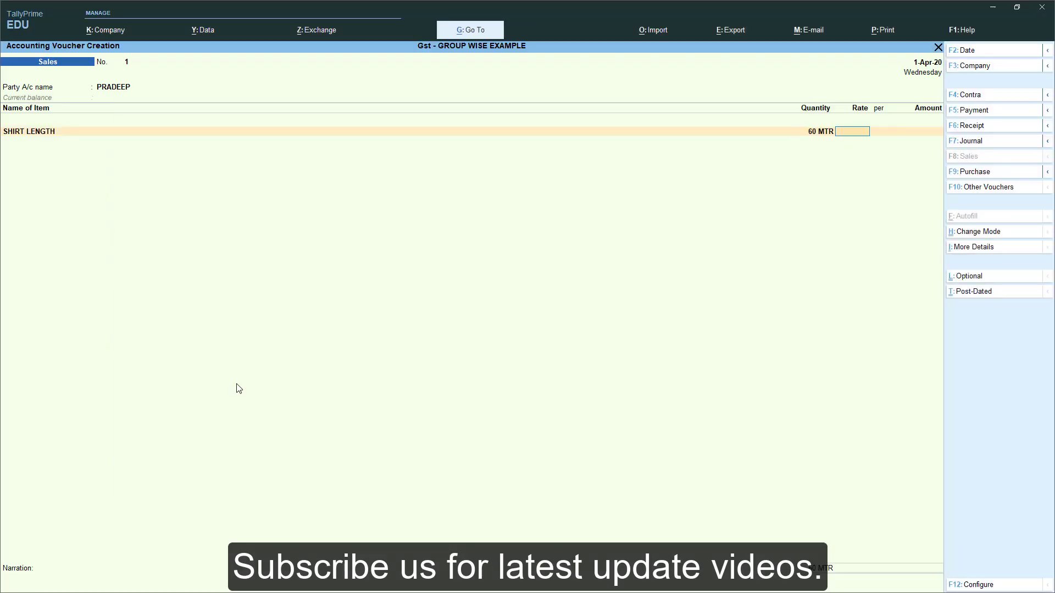
pyautogui.hotkey('alt', 'Tab')
pyautogui.hotkey('alt', 'Tab')
pyautogui.press('Return')
pyautogui.press('Return')
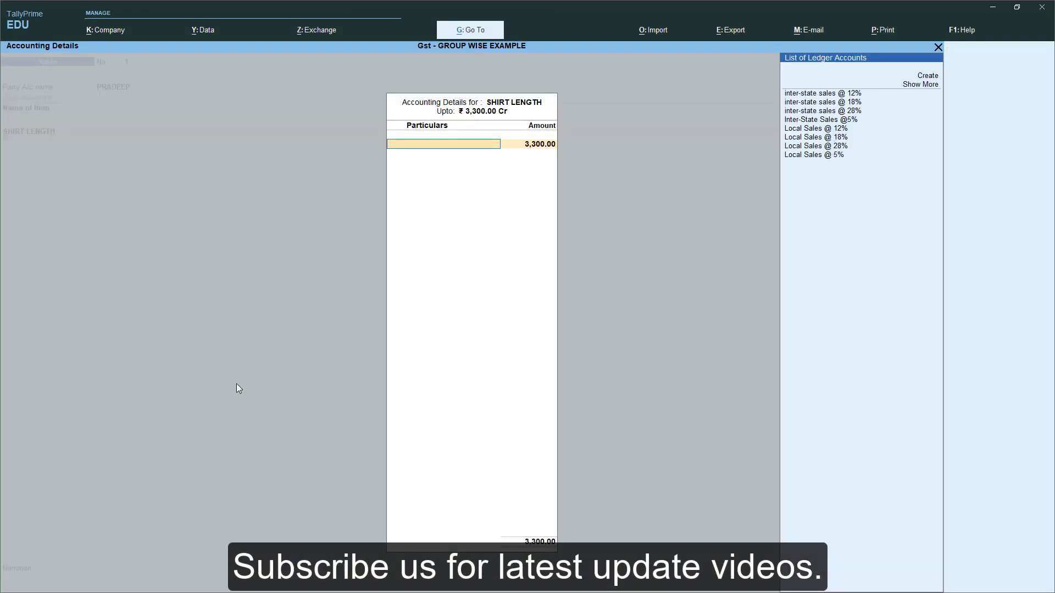
pyautogui.press('Up')
pyautogui.press('Up')
pyautogui.press('Up')
pyautogui.press('Up')
pyautogui.press('Down')
pyautogui.press('Down')
pyautogui.press('Down')
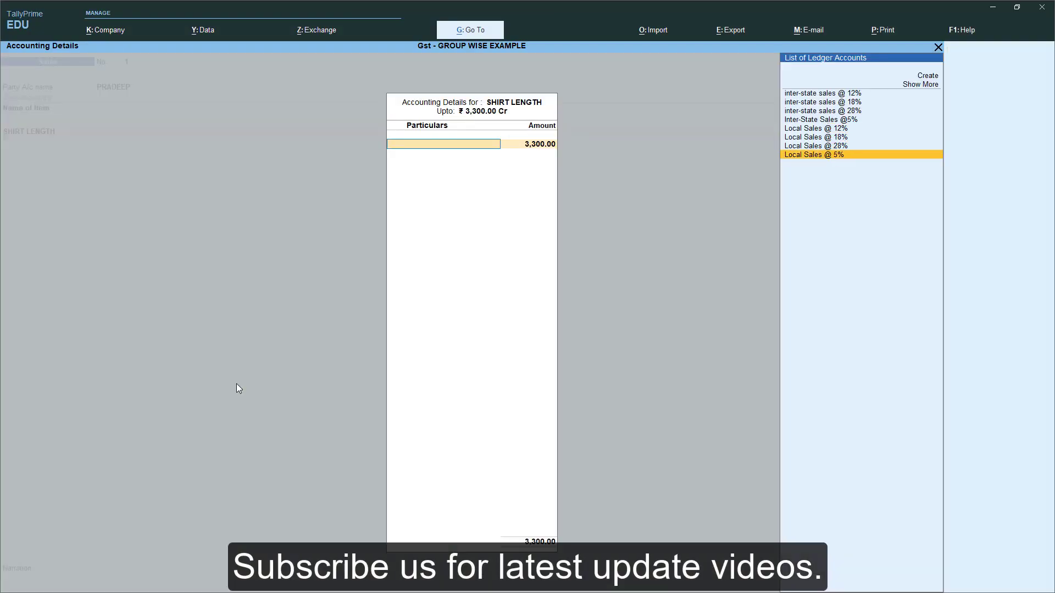
pyautogui.press('Return')
pyautogui.press('Return')
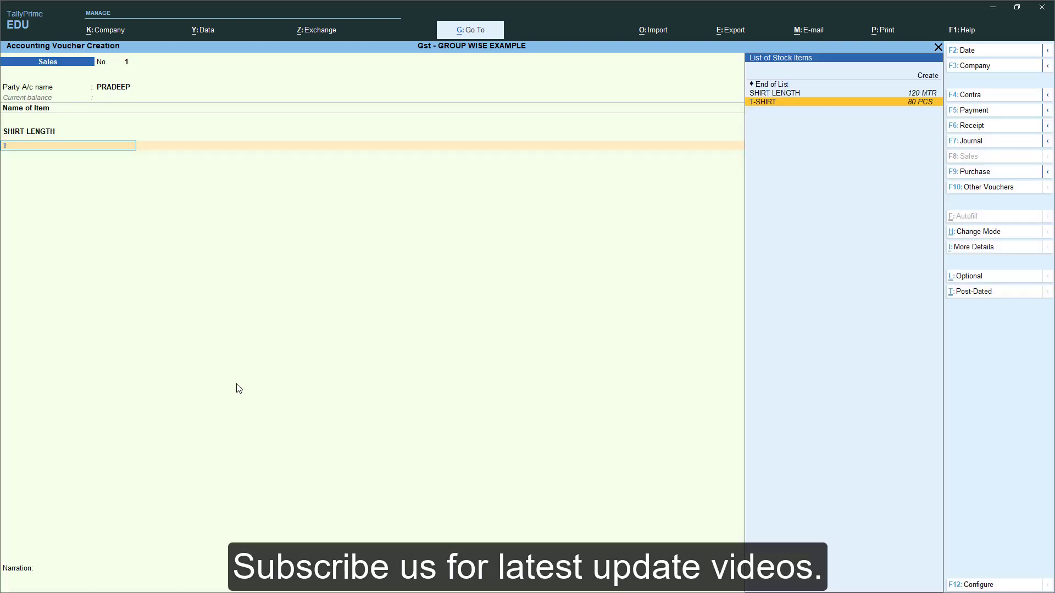
# - Add 40 PCS T-SHIRT at 450 under Local Sales @ 12%
pyautogui.press('Return')
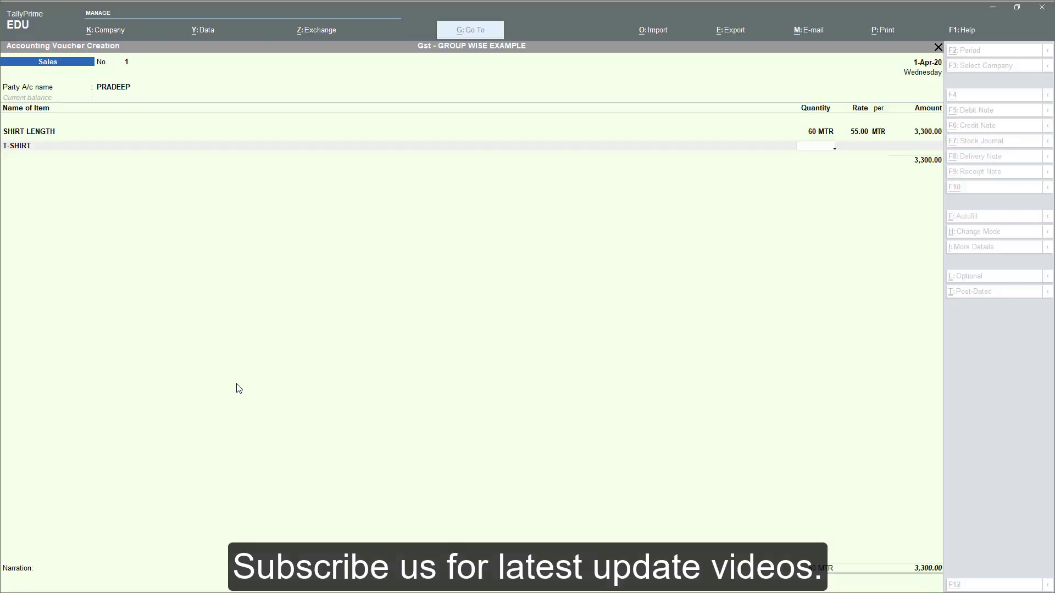
pyautogui.write('40')
pyautogui.press('Return')
pyautogui.write('450')
pyautogui.press('Return')
pyautogui.press('Return')
pyautogui.press('Return')
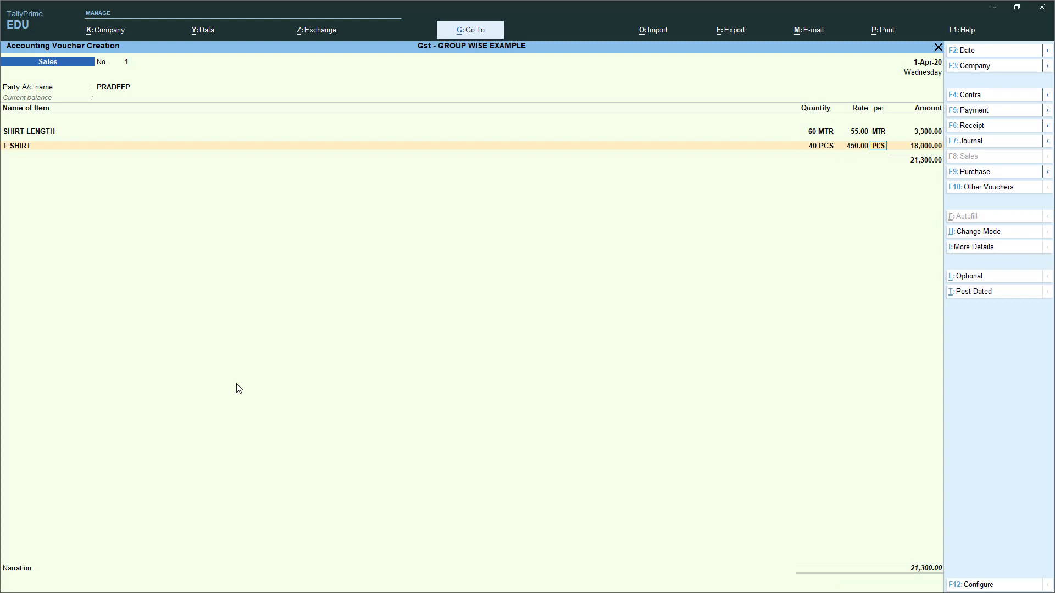
pyautogui.press('Up')
pyautogui.press('Up')
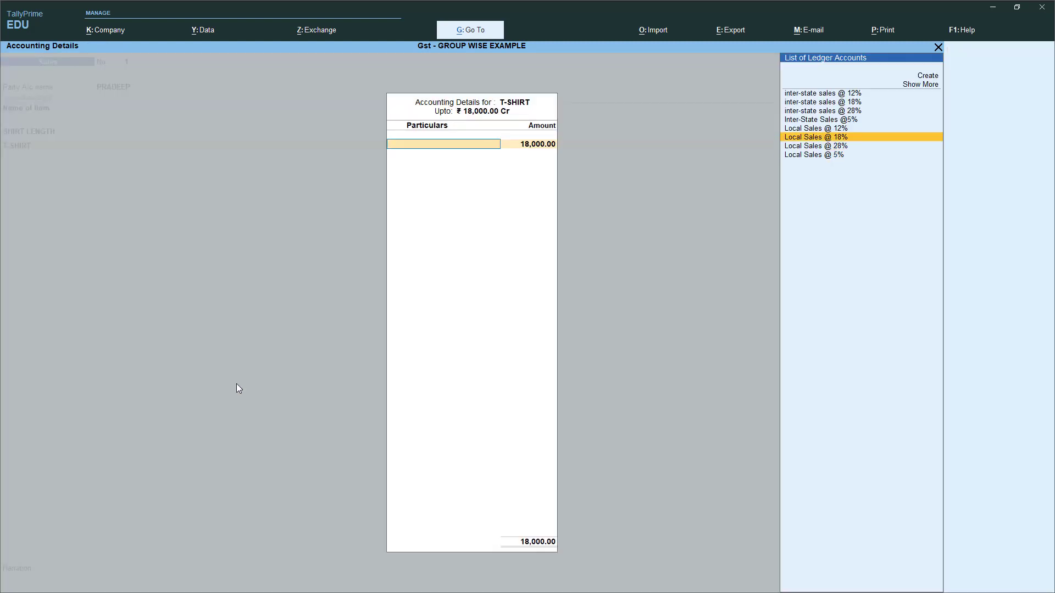
pyautogui.press('Up')
pyautogui.press('Return')
pyautogui.press('Return')
pyautogui.press('Return')
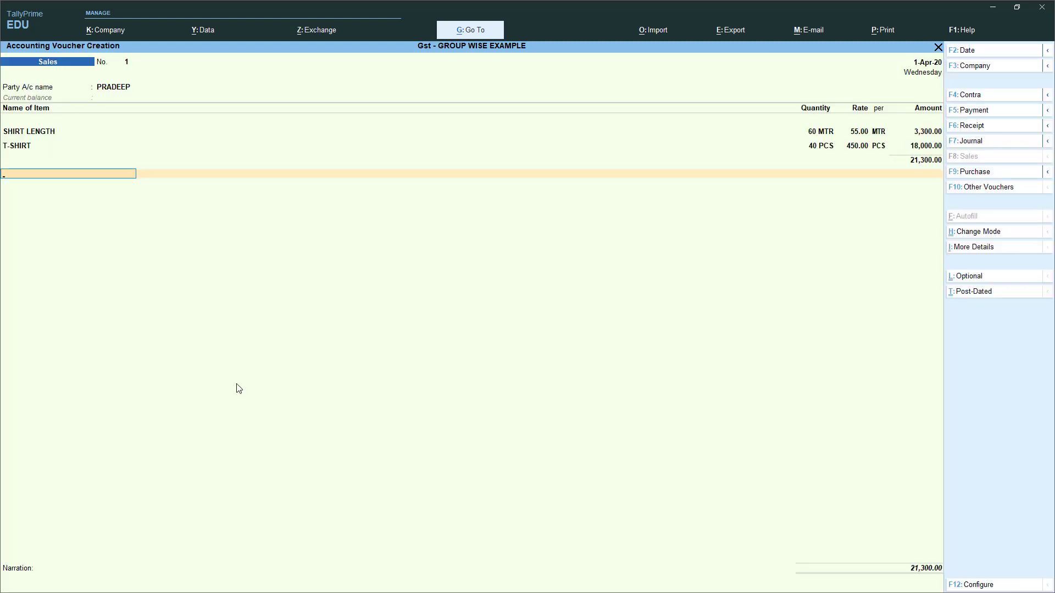
# - Add Output CGST @ 2.5% (82.50) and Output CGST @ 6% ledger lines
pyautogui.write('OU')
pyautogui.press('Up')
pyautogui.press('Up')
pyautogui.press('Up')
pyautogui.press('Up')
pyautogui.press('Up')
pyautogui.press('Up')
pyautogui.press('Up')
pyautogui.press('Up')
pyautogui.press('Up')
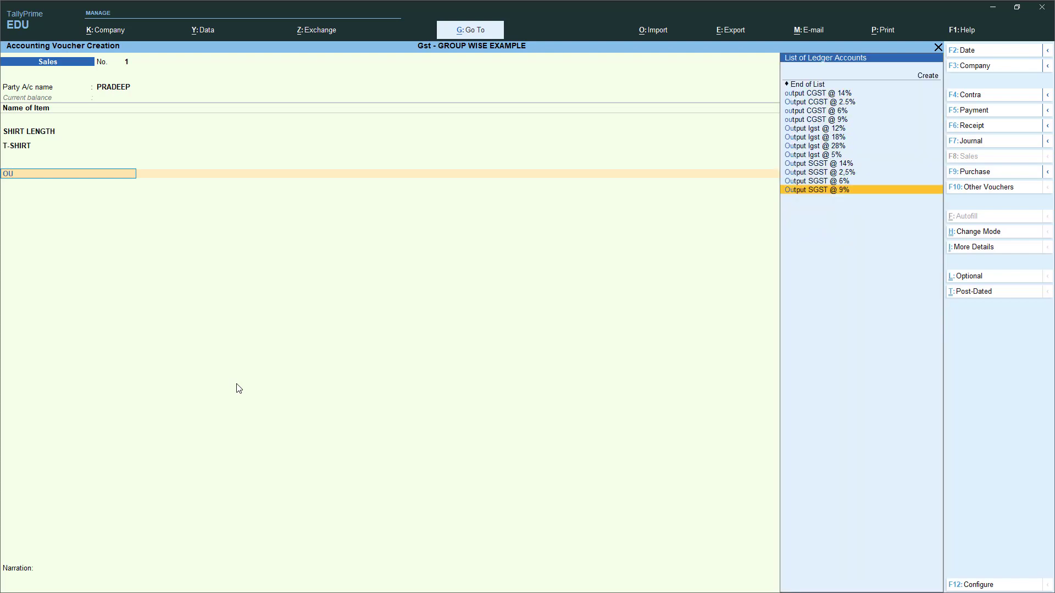
pyautogui.press('Up')
pyautogui.press('Up')
pyautogui.press('Up')
pyautogui.press('Return')
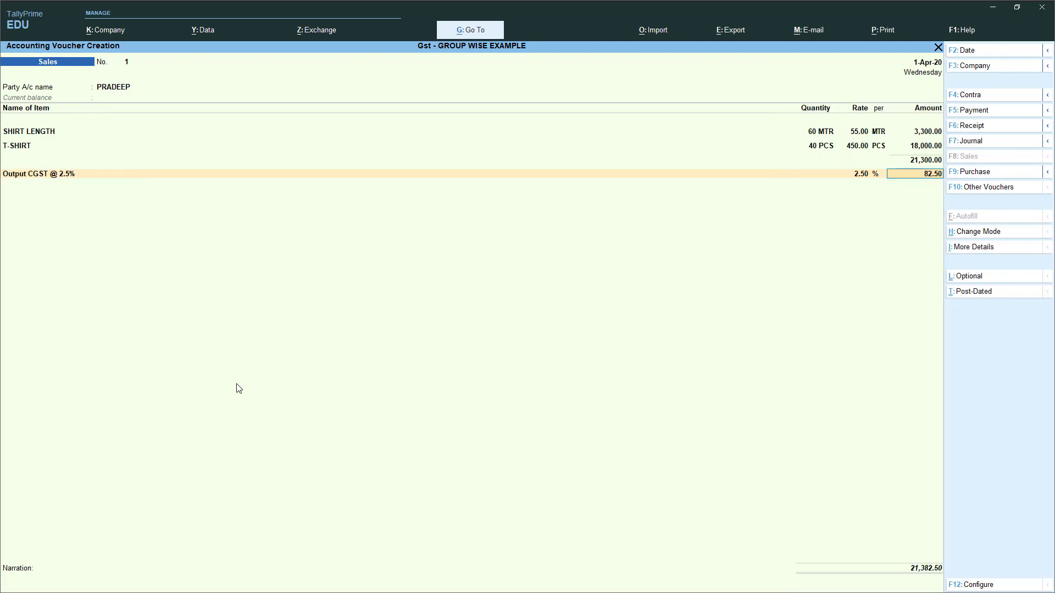
pyautogui.press('Return')
pyautogui.write('ou')
pyautogui.press('Down')
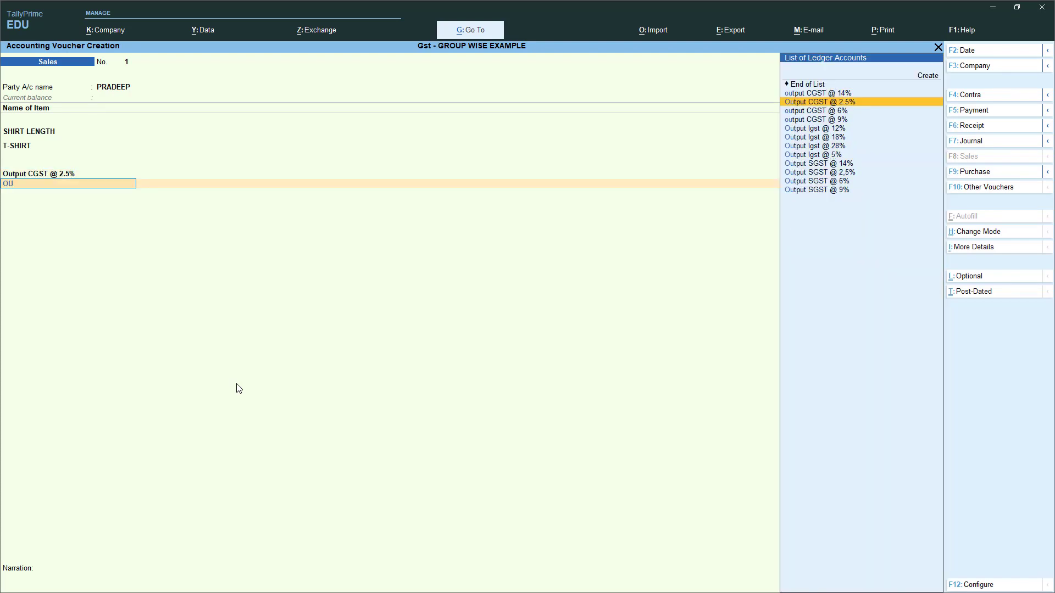
pyautogui.press('Down')
pyautogui.press('Return')
pyautogui.press('Return')
# - Add Output SGST @ 2.5% (82.50) and Output SGST @ 6% lines, then open bill-wise details
pyautogui.write('OU')
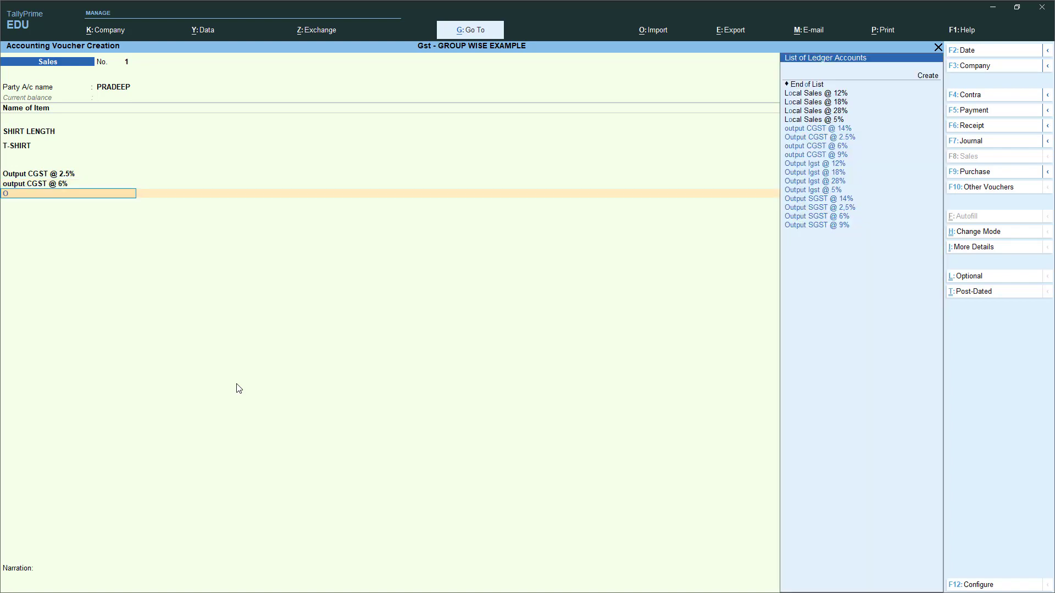
pyautogui.press('Up')
pyautogui.press('Up')
pyautogui.press('Up')
pyautogui.press('Down')
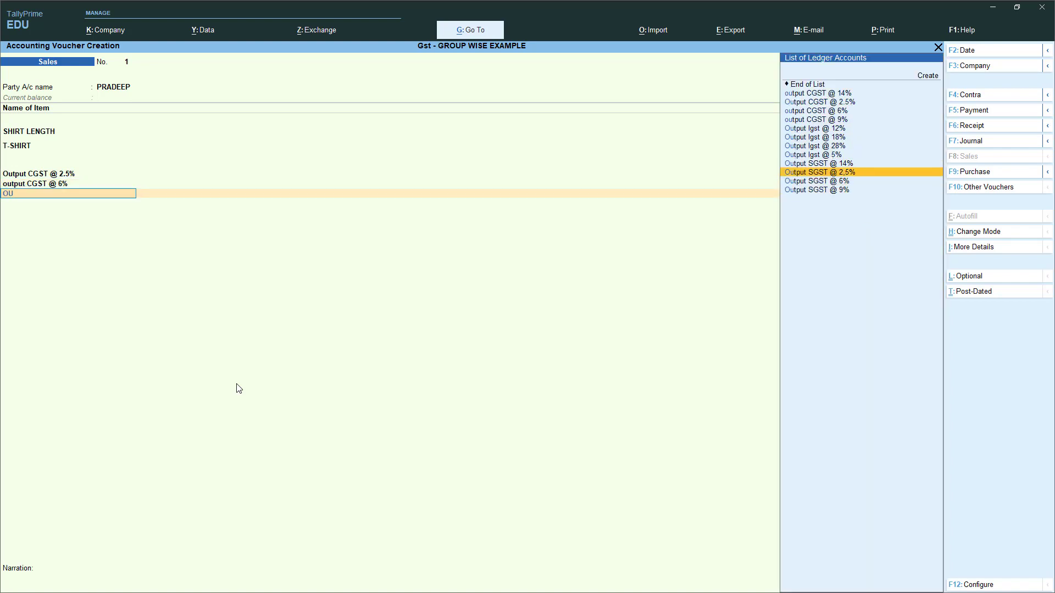
pyautogui.press('Down')
pyautogui.press('Up')
pyautogui.press('Return')
pyautogui.press('Return')
pyautogui.write('OU')
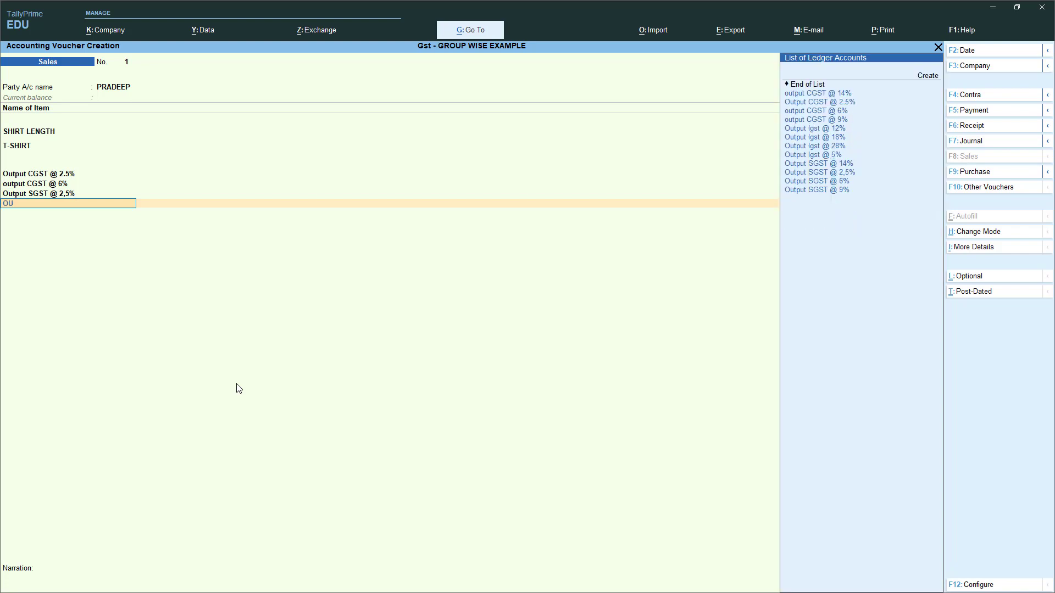
pyautogui.press('Down')
pyautogui.press('Return')
pyautogui.press('Return')
pyautogui.press('Return')
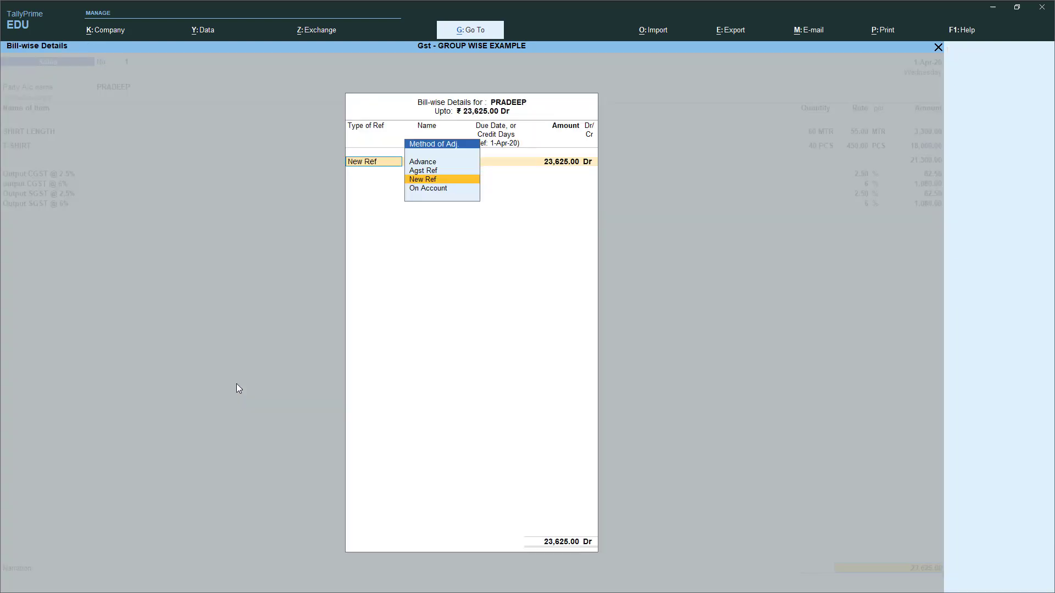
pyautogui.press('Return')
pyautogui.press('Return')
pyautogui.press('Return')
pyautogui.press('Return')
pyautogui.press('Return')
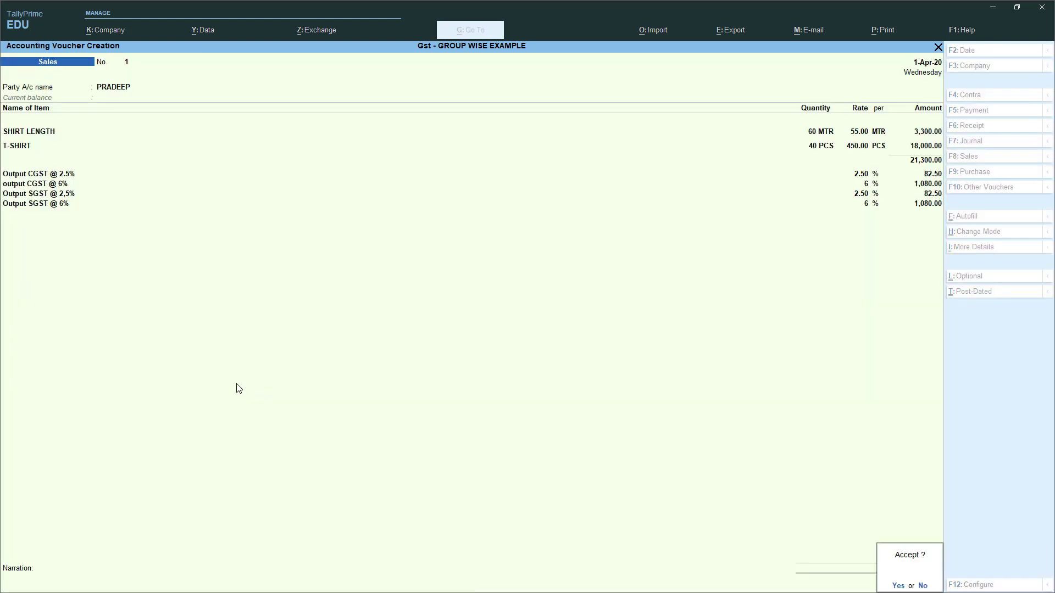
pyautogui.hotkey('alt', 'Tab')
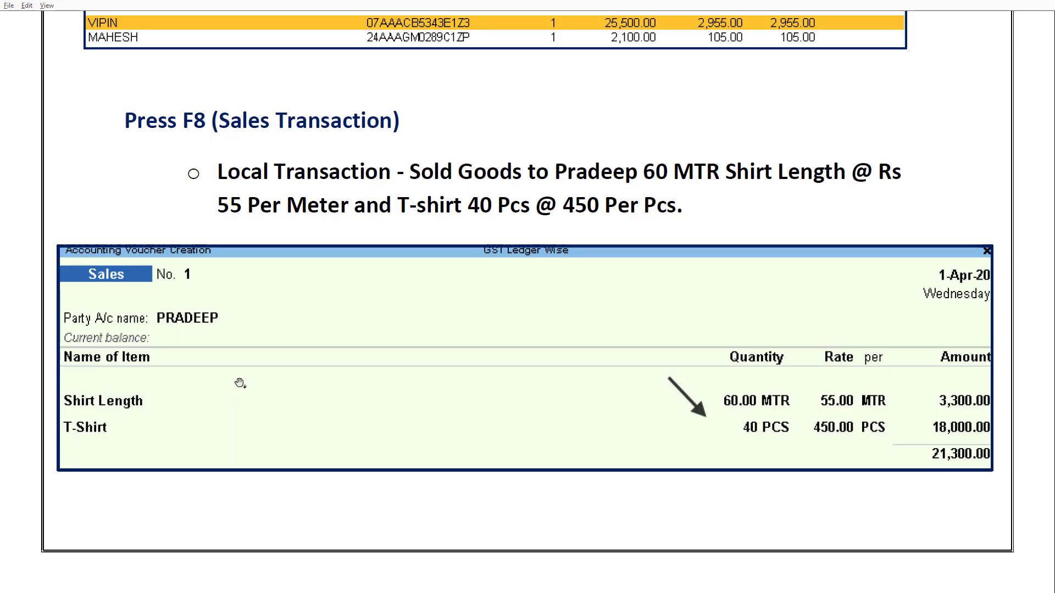
# - Scroll through the notes' tax analysis, inter-state Shirt Length sale and GSTR-1 pages
pyautogui.scroll(-5, 246, 387)
pyautogui.scroll(-3, 273, 354)
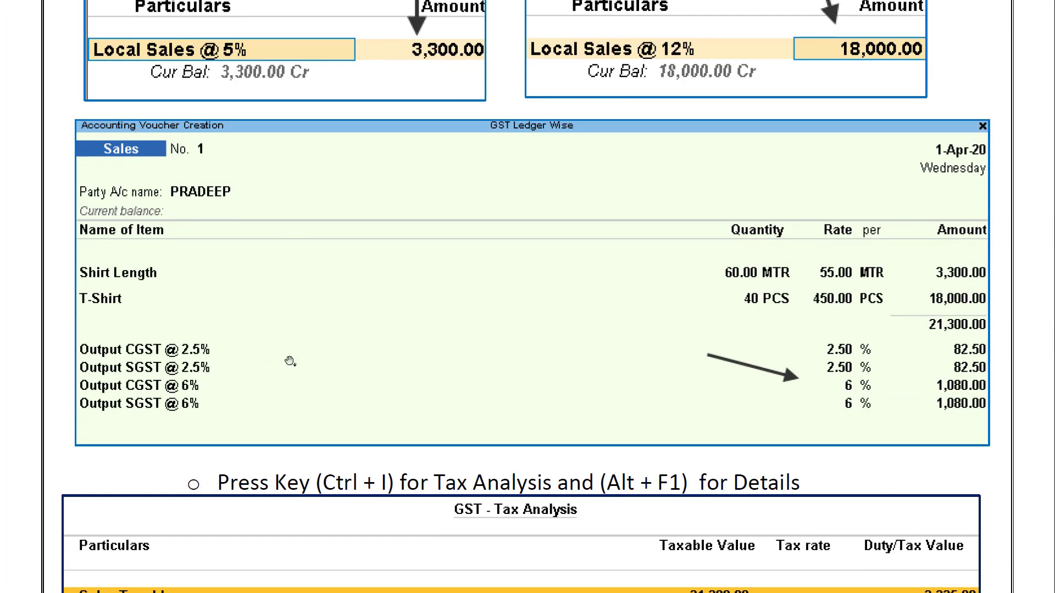
pyautogui.scroll(-4, 345, 391)
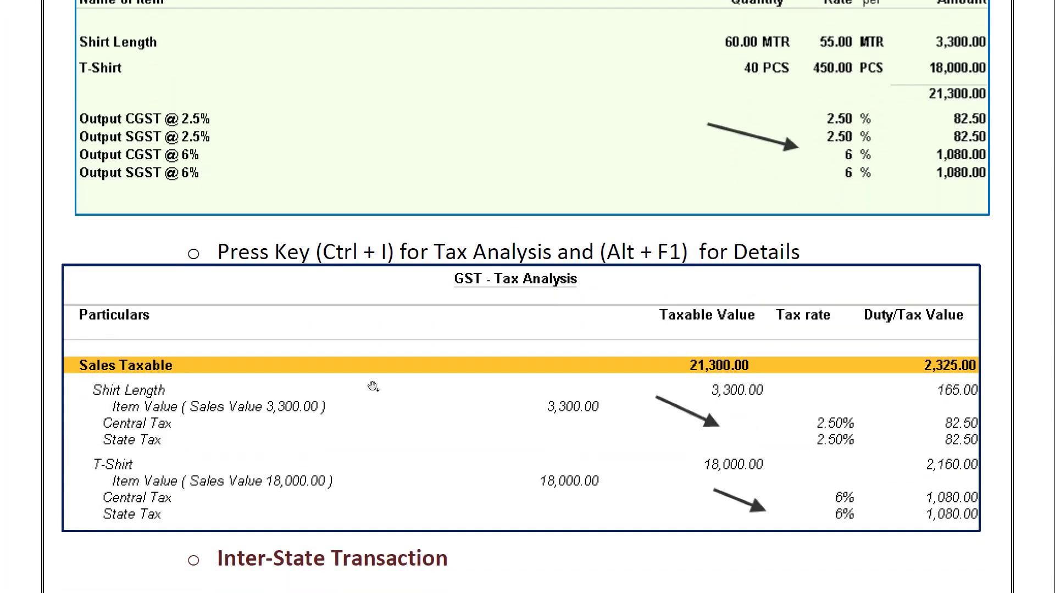
pyautogui.scroll(-7, 373, 387)
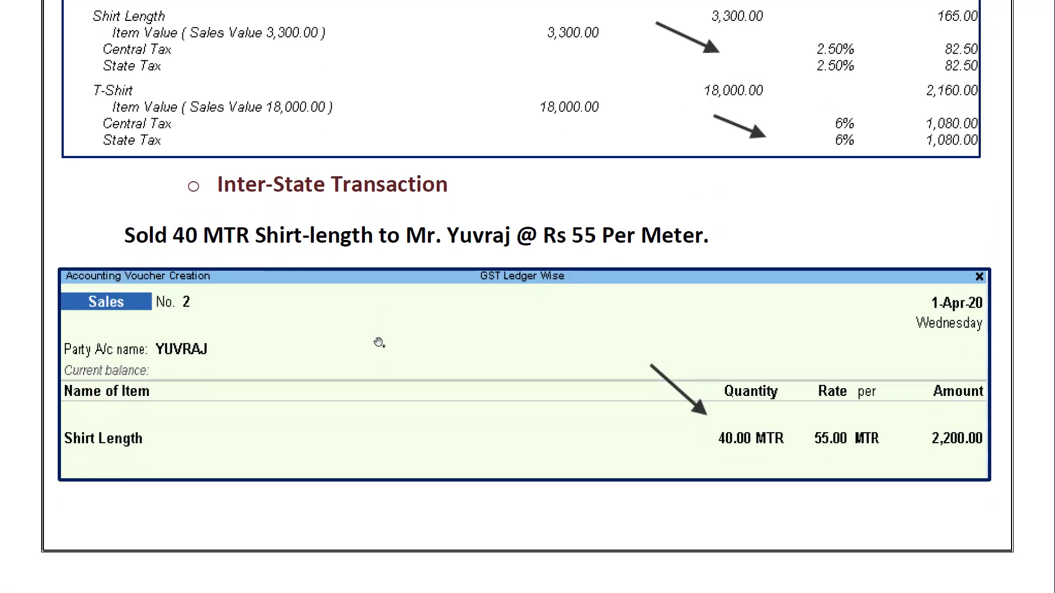
pyautogui.scroll(-10, 384, 329)
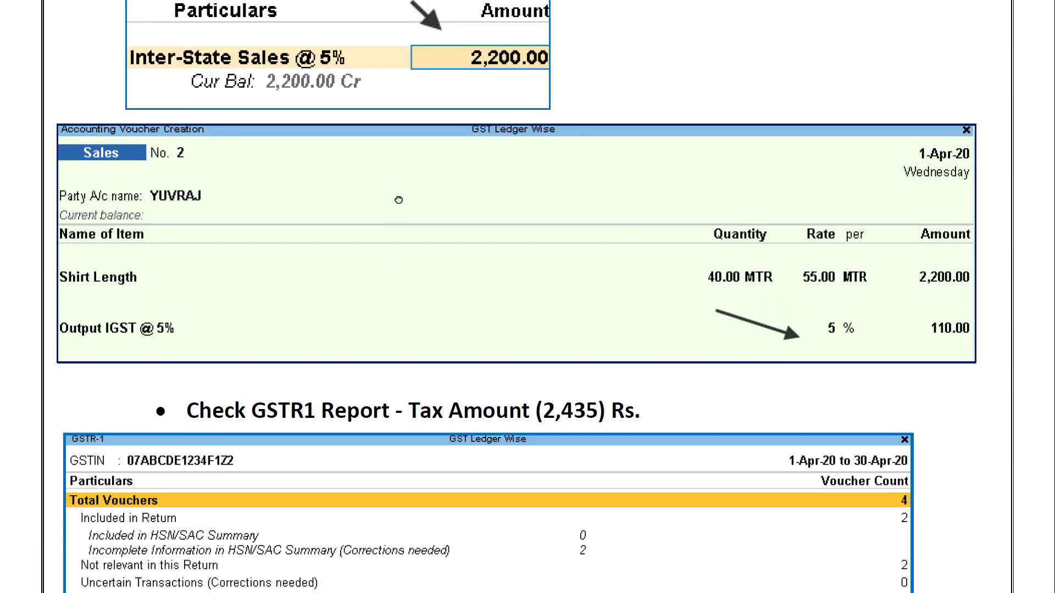
pyautogui.scroll(-2, 394, 258)
# - Select the inter-state buyer and enter 40 MTR Shirt Length at 55
pyautogui.hotkey('alt', 'Tab')
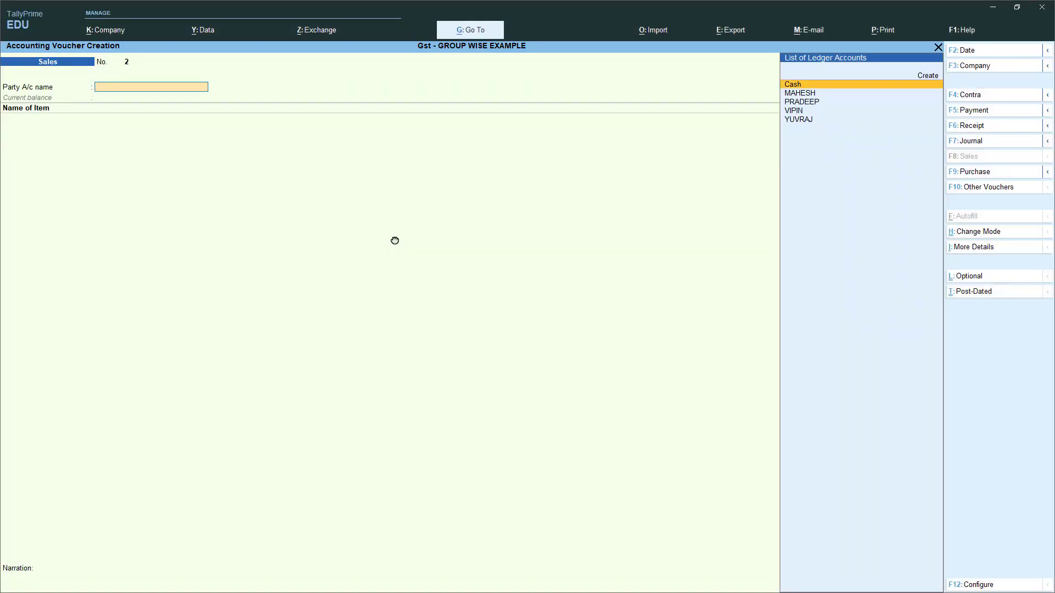
pyautogui.press('Down')
pyautogui.press('Down')
pyautogui.press('Down')
pyautogui.press('Down')
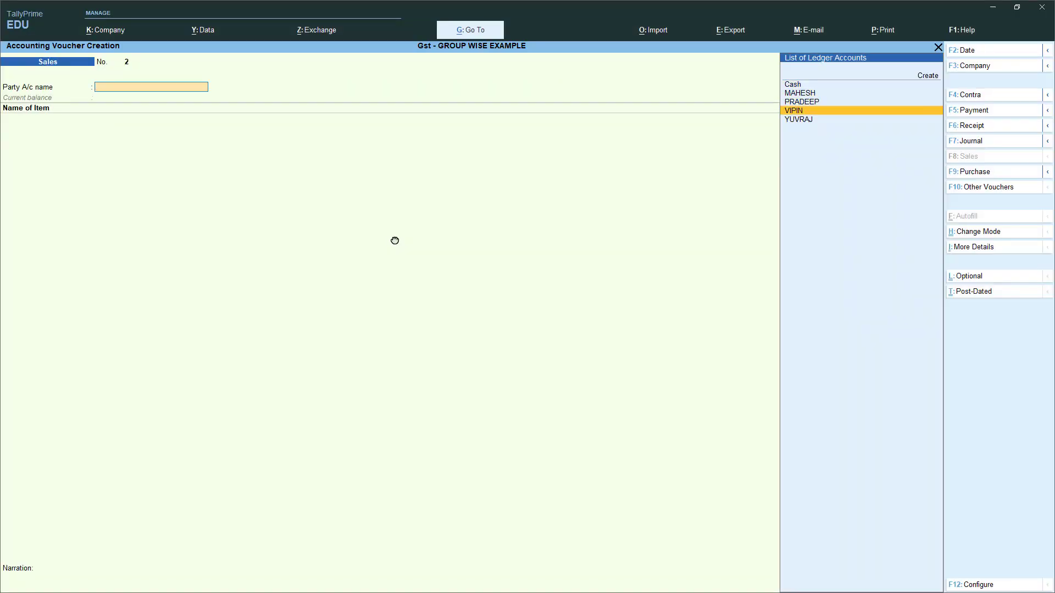
pyautogui.press('Return')
pyautogui.press('Return')
pyautogui.press('Return')
pyautogui.press('Return')
pyautogui.press('Return')
pyautogui.press('Return')
pyautogui.press('Return')
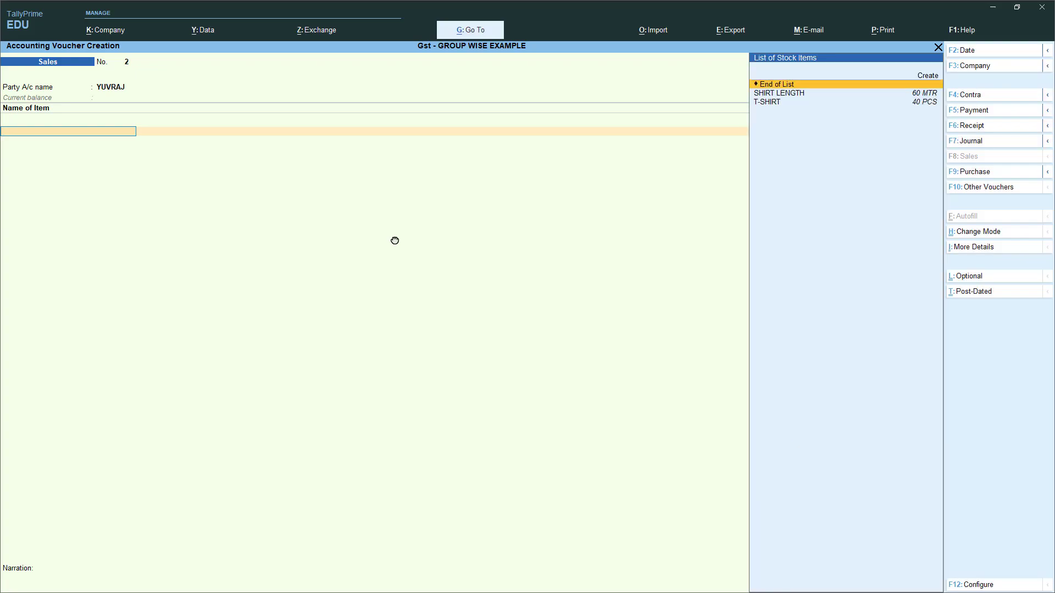
pyautogui.press('Down')
pyautogui.press('Return')
pyautogui.hotkey('alt', 'Tab')
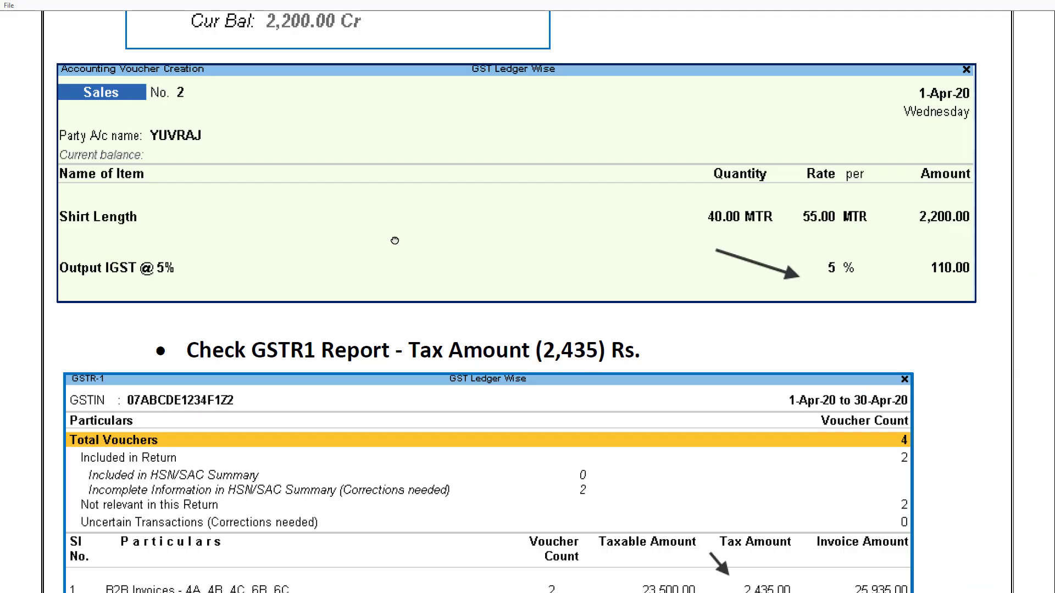
pyautogui.hotkey('alt', 'Tab')
pyautogui.write('4')
pyautogui.press('Return')
pyautogui.write('5')
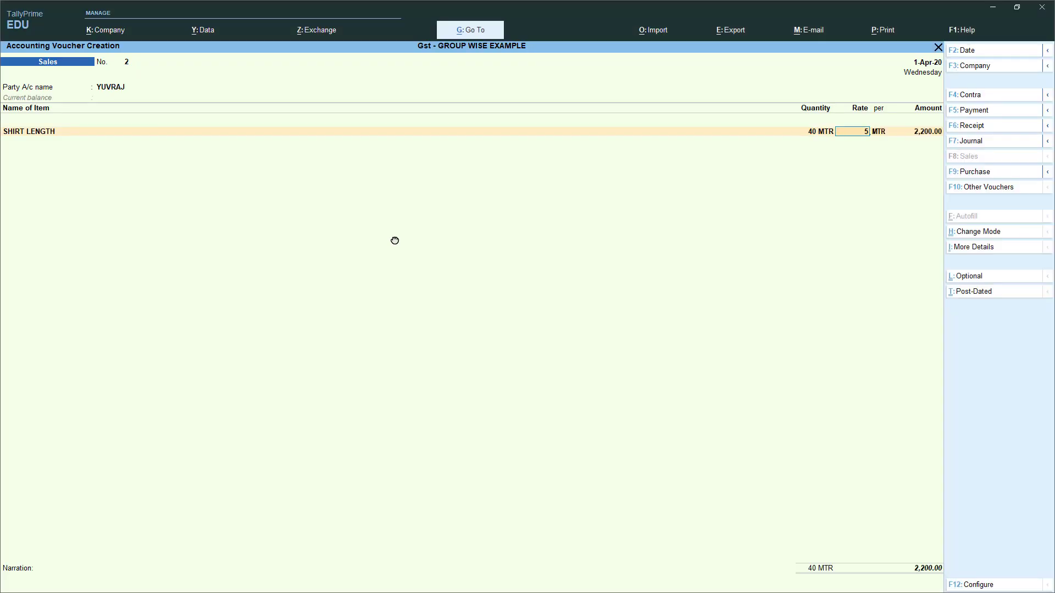
pyautogui.write('5')
pyautogui.press('Return')
pyautogui.press('Return')
# - Change the Shirt Length sales ledger to Inter-State Sales @5%
pyautogui.press('Return')
pyautogui.press('BackSpace')
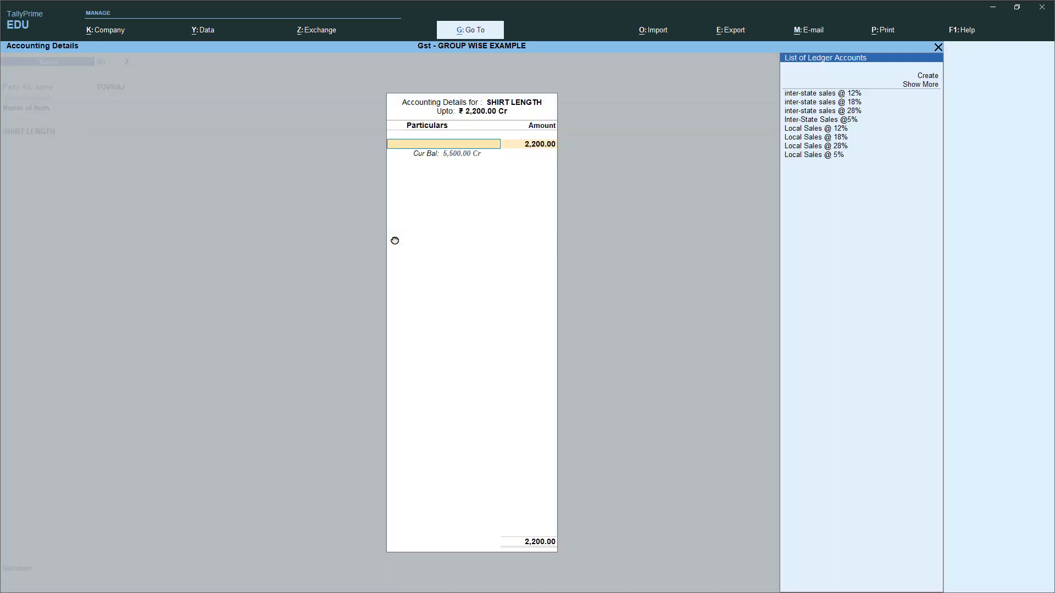
pyautogui.press('Up')
pyautogui.press('Up')
pyautogui.press('Down')
pyautogui.press('Return')
pyautogui.press('Return')
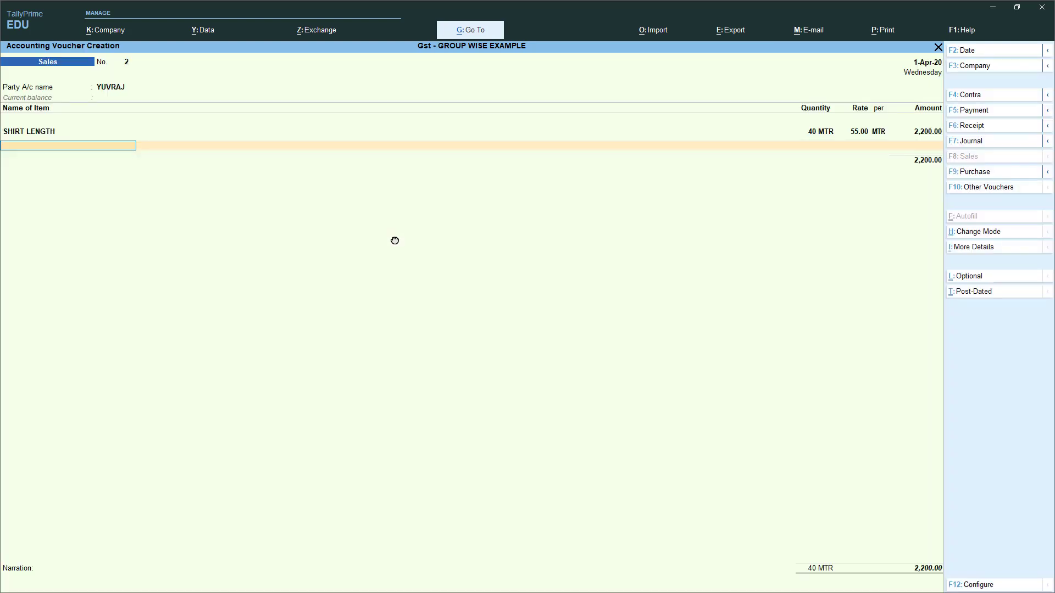
pyautogui.press('Return')
pyautogui.press('BackSpace')
pyautogui.press('Return')
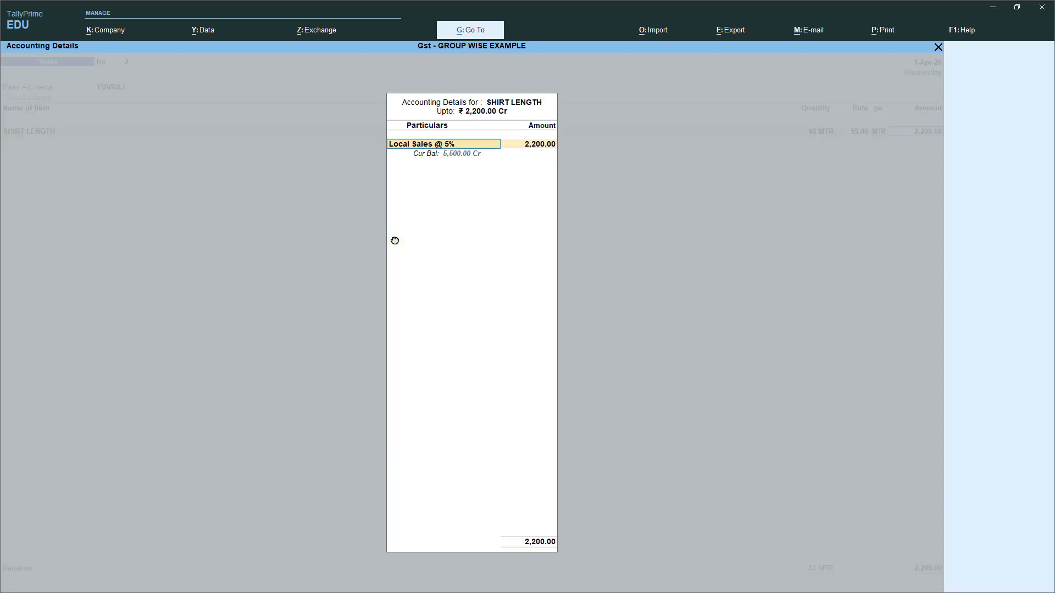
pyautogui.press('BackSpace')
pyautogui.press('Down')
pyautogui.press('Down')
pyautogui.press('Down')
pyautogui.press('Down')
pyautogui.press('Down')
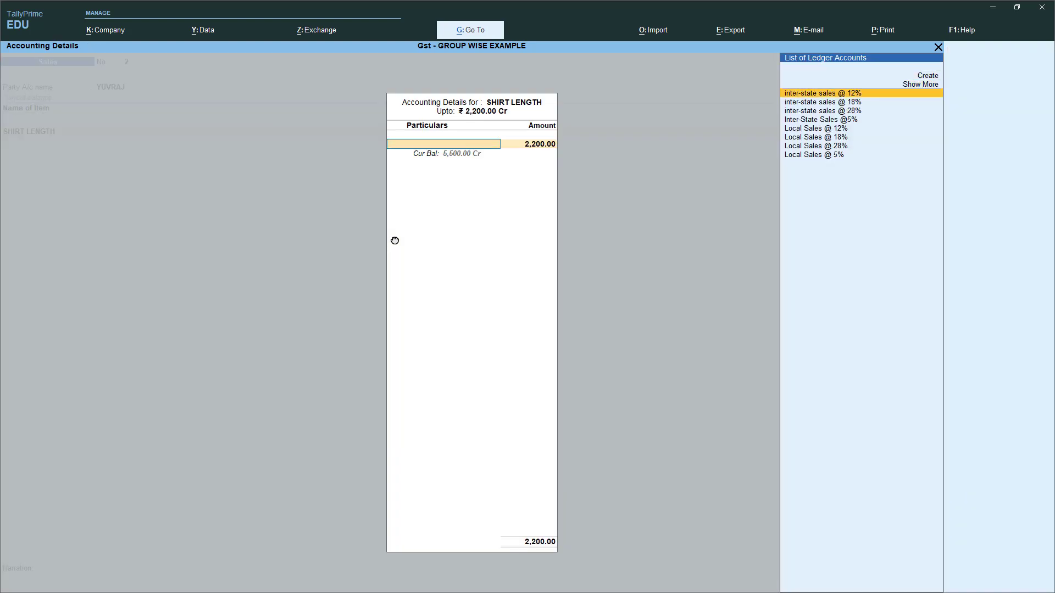
pyautogui.press('Down')
pyautogui.press('Return')
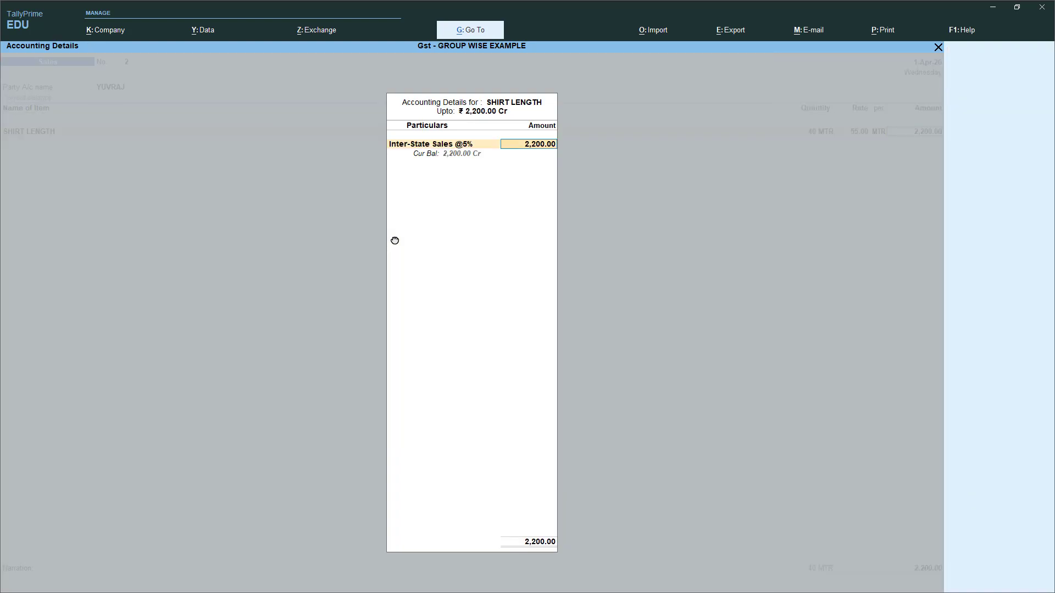
pyautogui.press('Return')
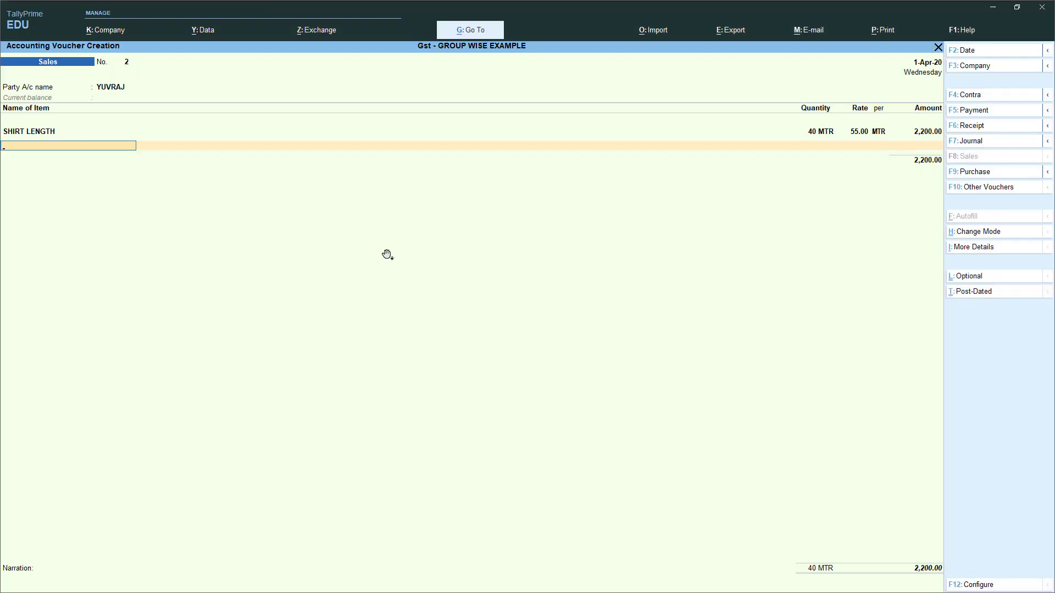
# - Add an Output Igst @ 5% row of 110.00 and save sales voucher No. 2
pyautogui.press('Return')
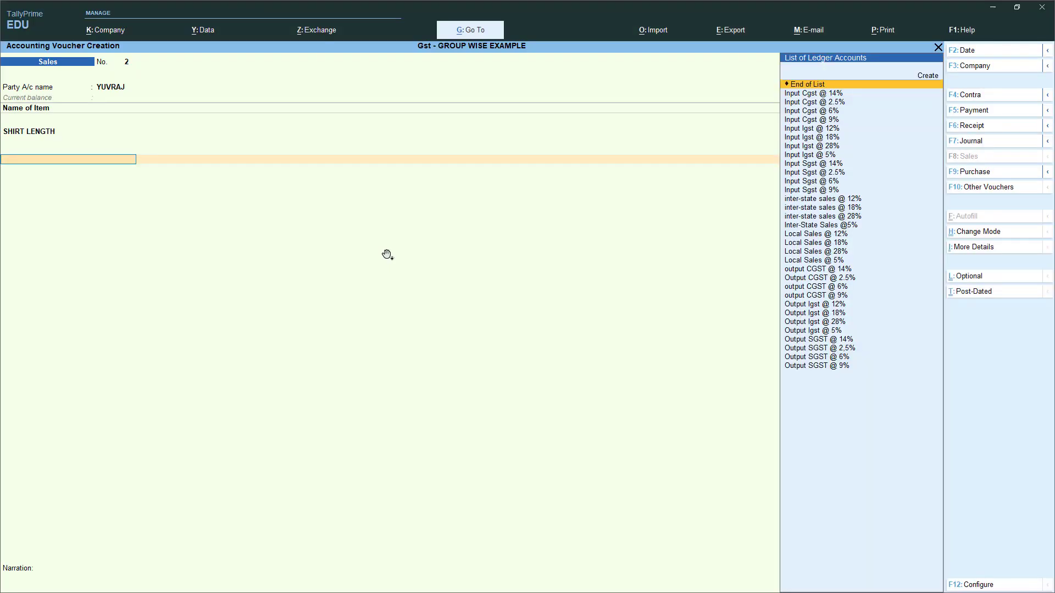
pyautogui.write('OU')
pyautogui.press('Down')
pyautogui.press('Down')
pyautogui.press('Down')
pyautogui.press('Down')
pyautogui.press('Down')
pyautogui.press('Down')
pyautogui.press('Down')
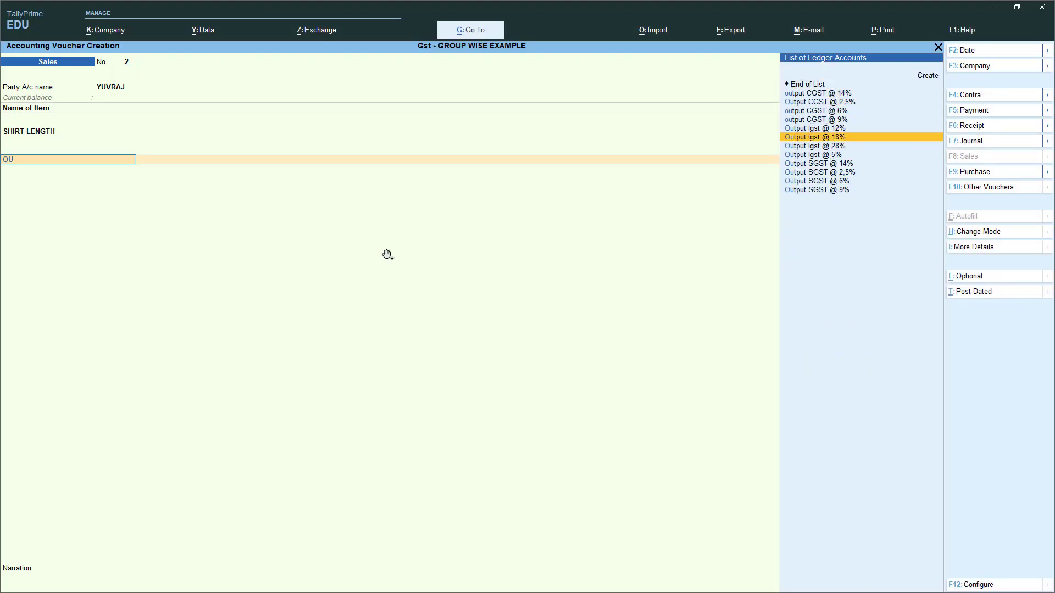
pyautogui.press('Return')
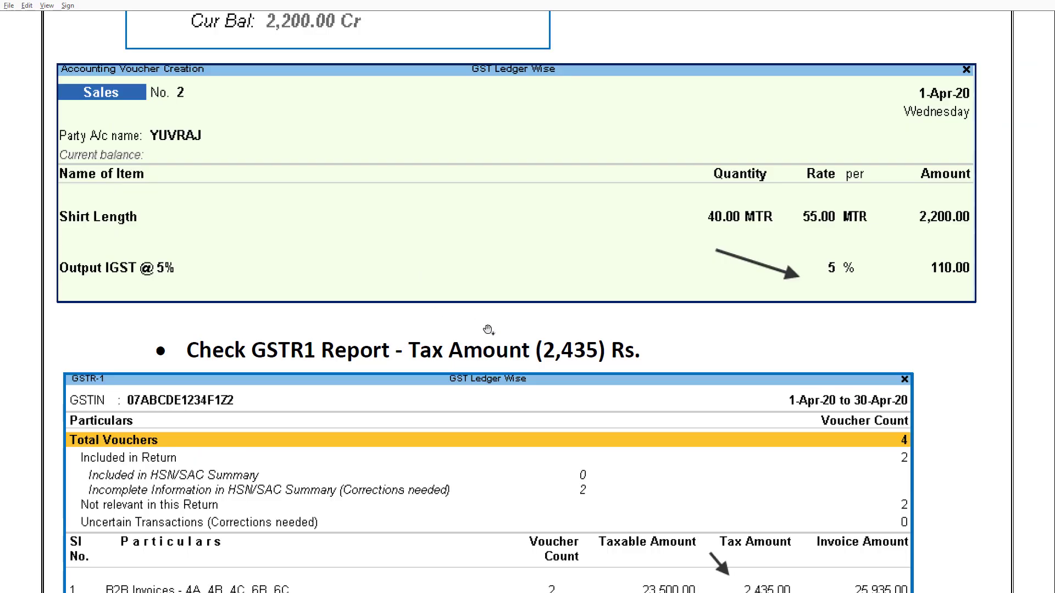
pyautogui.scroll(-10, 488, 330)
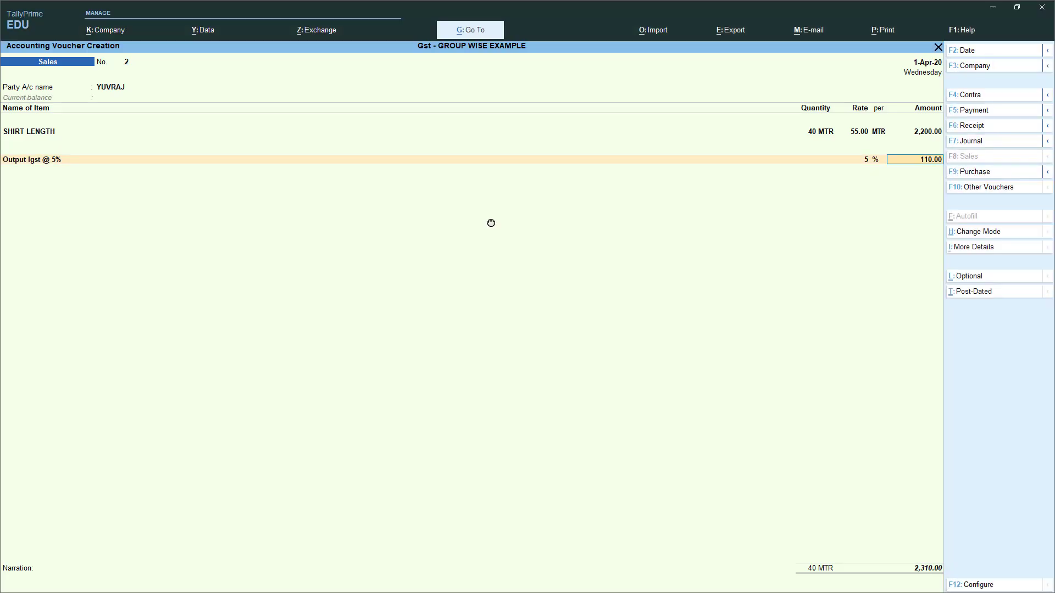
pyautogui.hotkey('ctrl', 'a')
pyautogui.press('Escape')
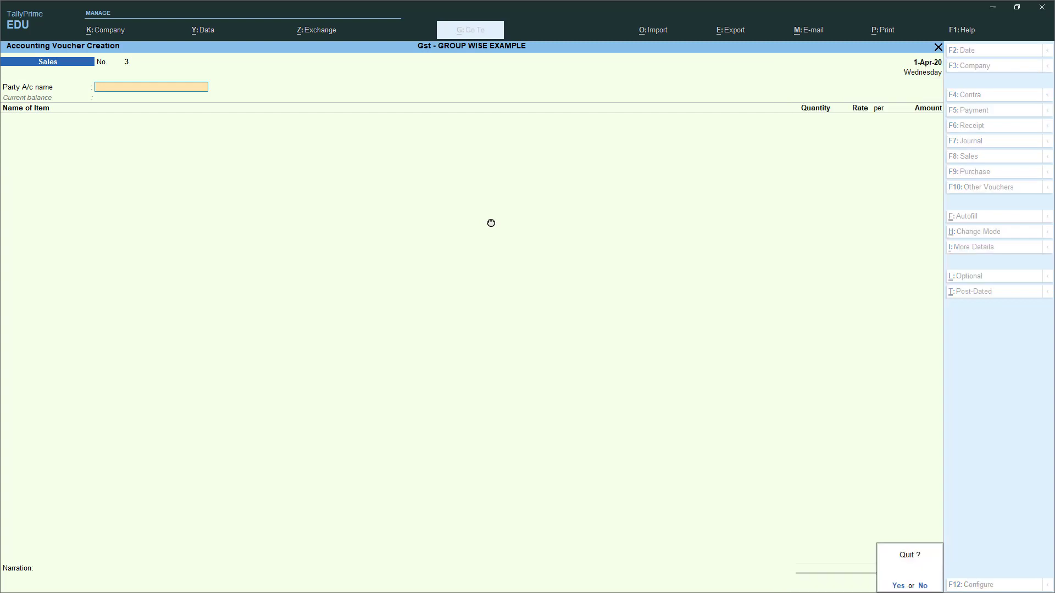
# - Quit voucher entry, open GSTR-1 B2B Invoices, and check both buyers' tax rows totalling 2,435.00
pyautogui.press('y')
pyautogui.press('Up')
pyautogui.press('Up')
pyautogui.press('Up')
pyautogui.press('Up')
pyautogui.press('Return')
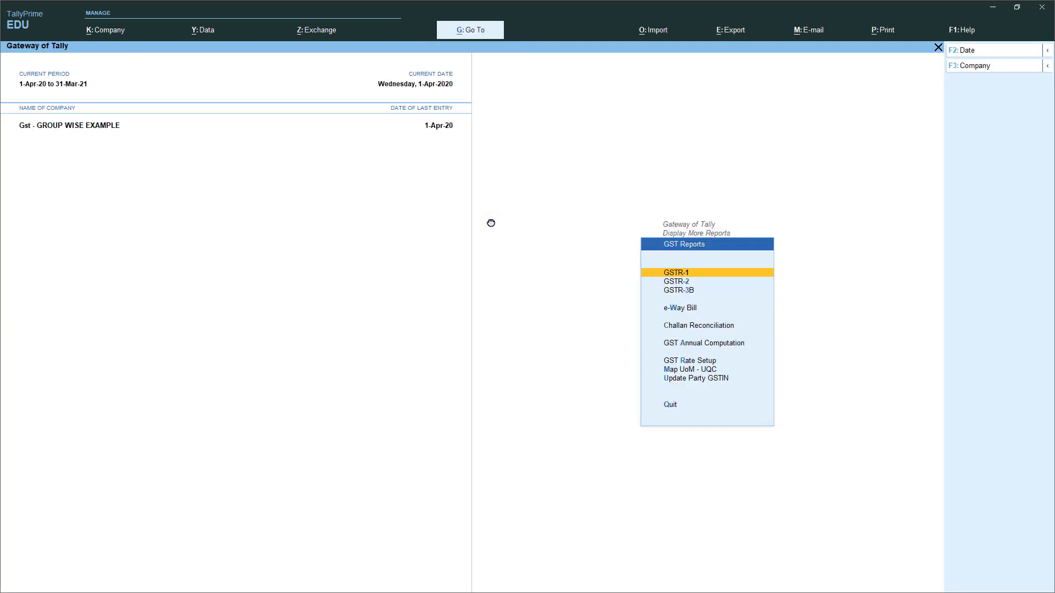
pyautogui.press('Return')
pyautogui.press('Down')
pyautogui.press('Down')
pyautogui.press('Down')
pyautogui.press('Down')
pyautogui.press('Down')
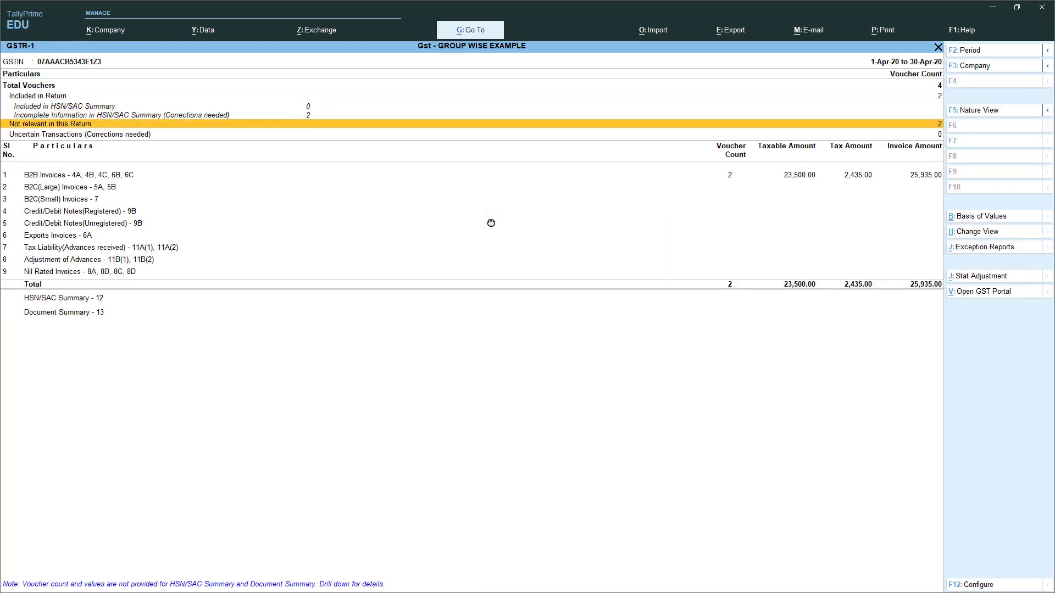
pyautogui.press('Return')
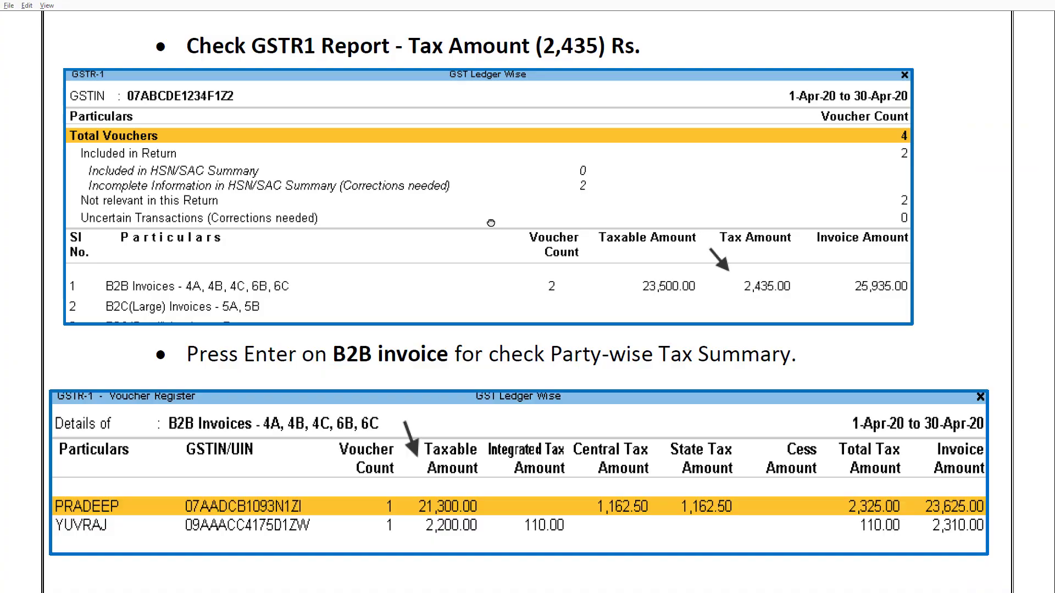
pyautogui.scroll(-3, 490, 223)
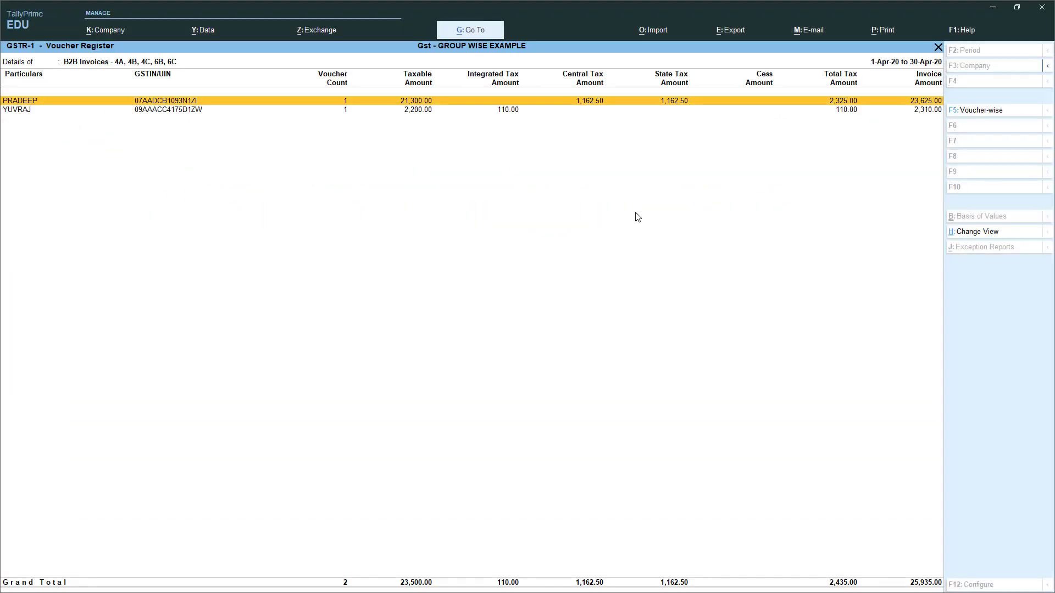
pyautogui.press('Down')
pyautogui.press('Up')
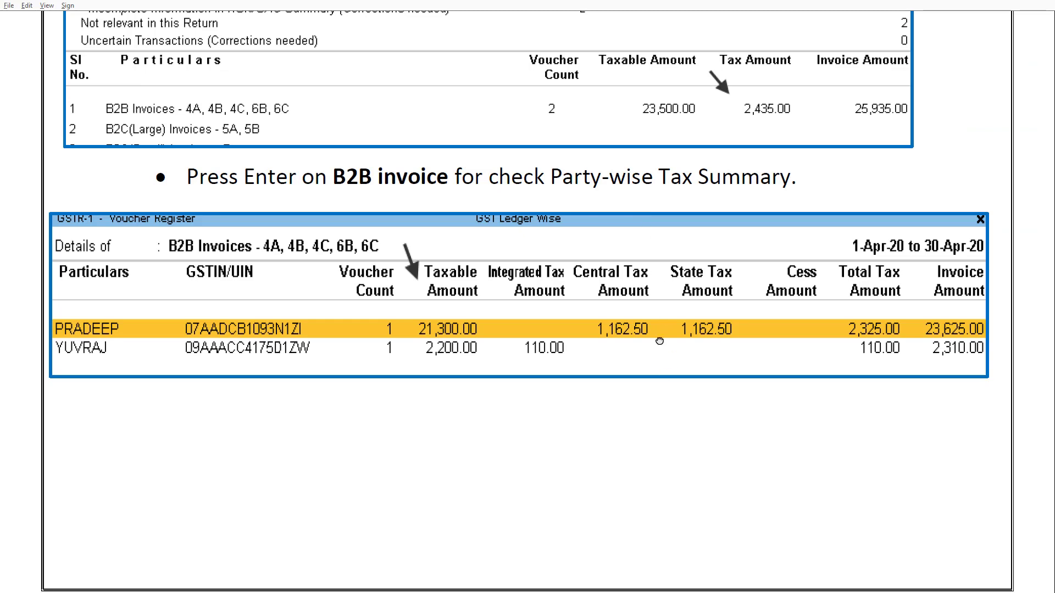
# - Scroll the notes to the Balance Sheet page and its Duties & Taxes explanation
pyautogui.moveTo(659, 342); pyautogui.dragTo(658, 131)
pyautogui.click(568, 374)
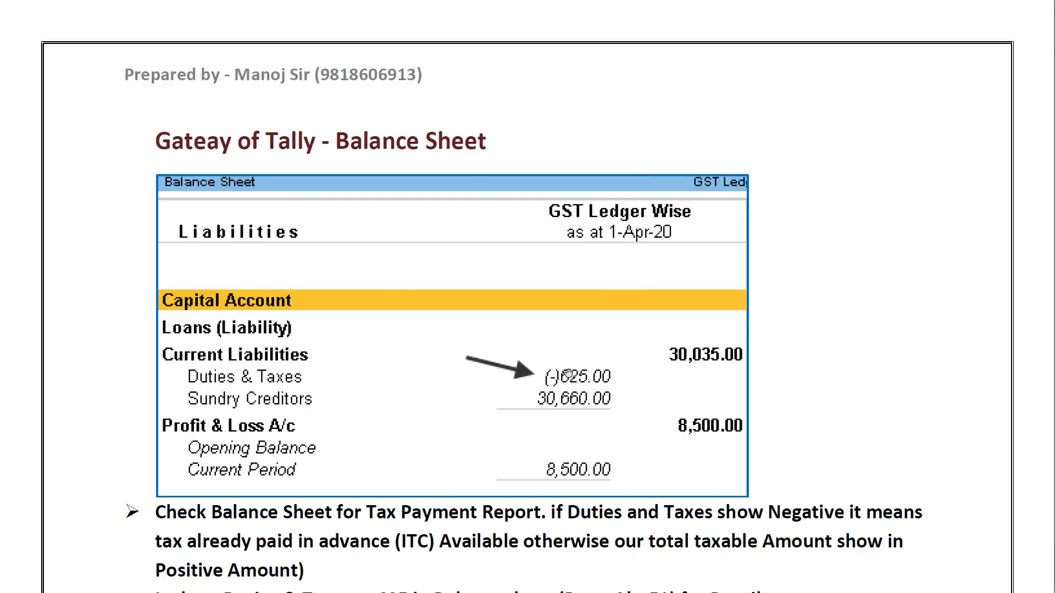
pyautogui.moveTo(547, 341); pyautogui.dragTo(544, 229)
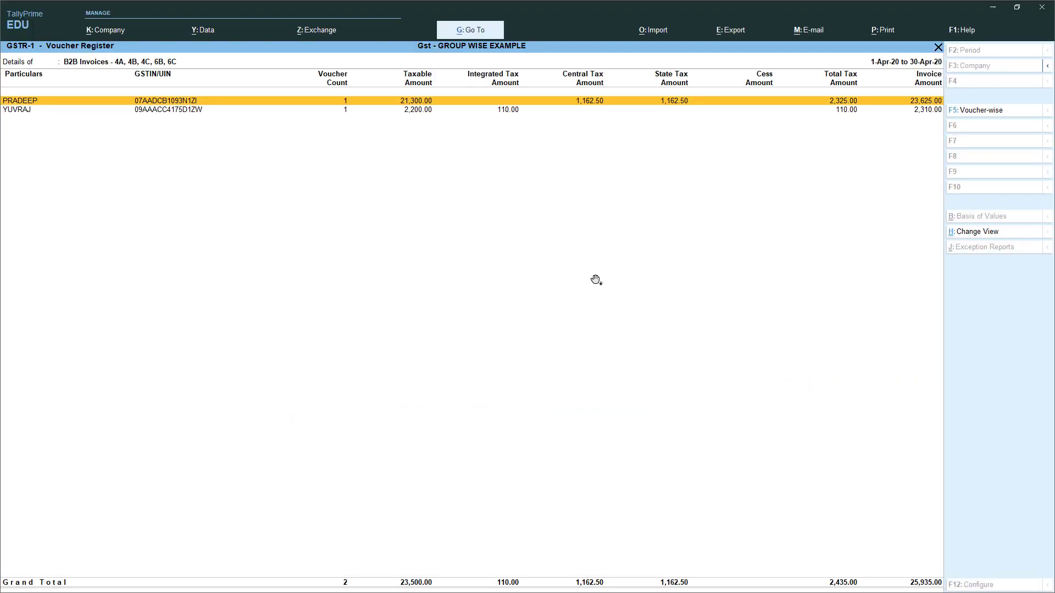
# - Open the Balance Sheet and highlight Duties & Taxes at (-)625.00 under Current Liabilities
pyautogui.press('Escape')
pyautogui.press('Escape')
pyautogui.press('Escape')
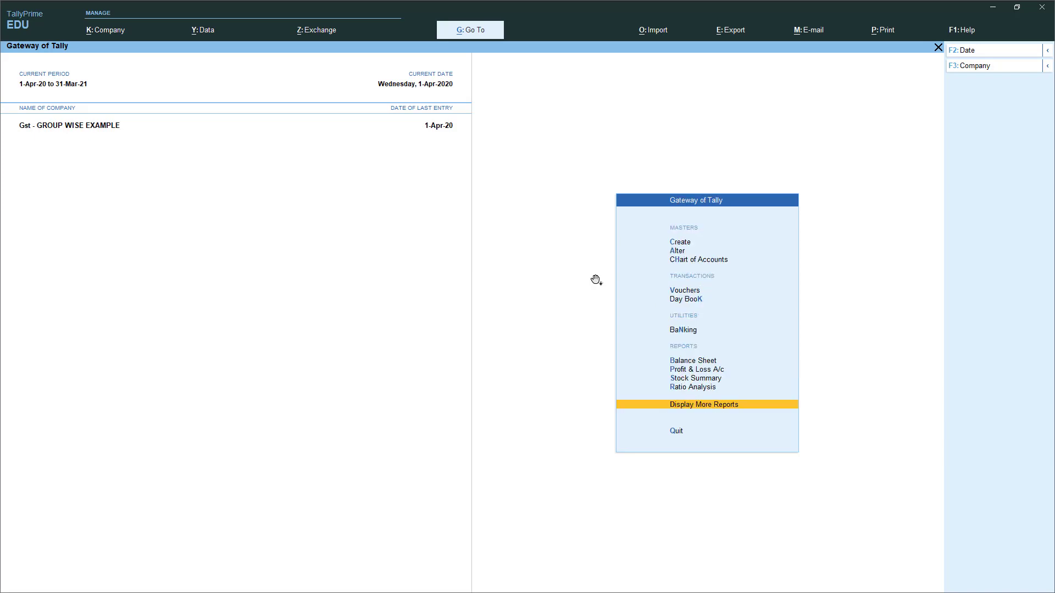
pyautogui.press('Up')
pyautogui.press('Up')
pyautogui.press('Up')
pyautogui.press('Up')
pyautogui.press('Return')
pyautogui.press('Down')
pyautogui.press('Down')
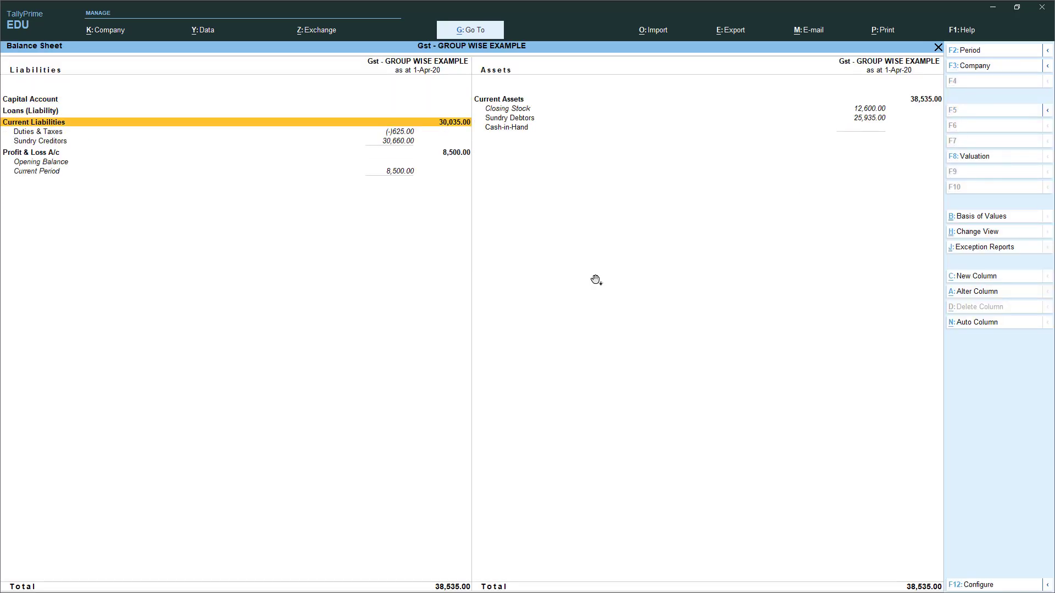
pyautogui.press('Down')
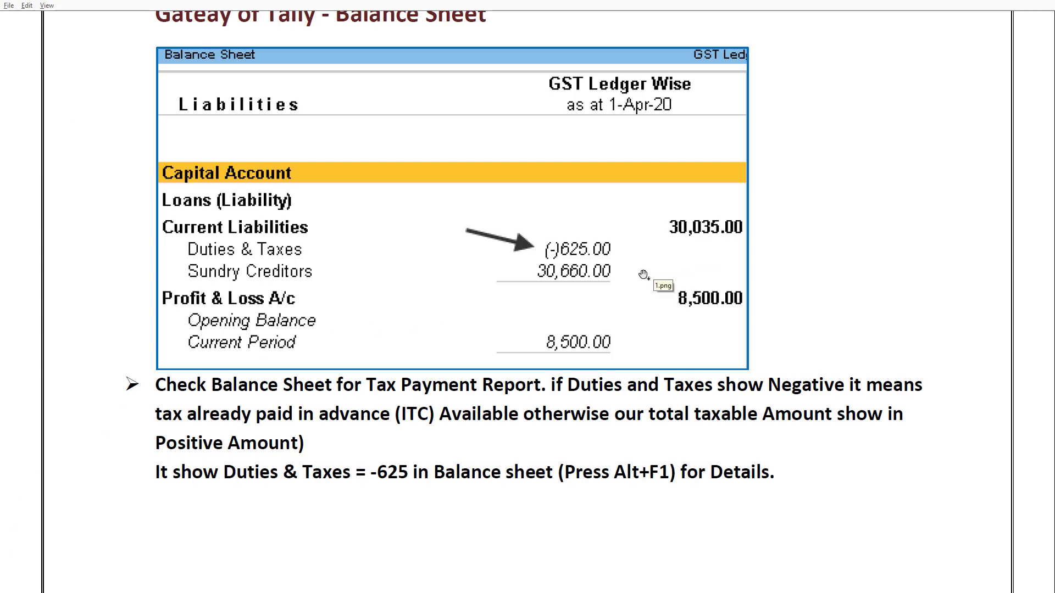
# - Scroll to the 'Practical - GST-(Ledger-Wise)' page showing GST rates, opening balances and purchase items
pyautogui.scroll(-5, 617, 231)
pyautogui.scroll(-3, 559, 281)
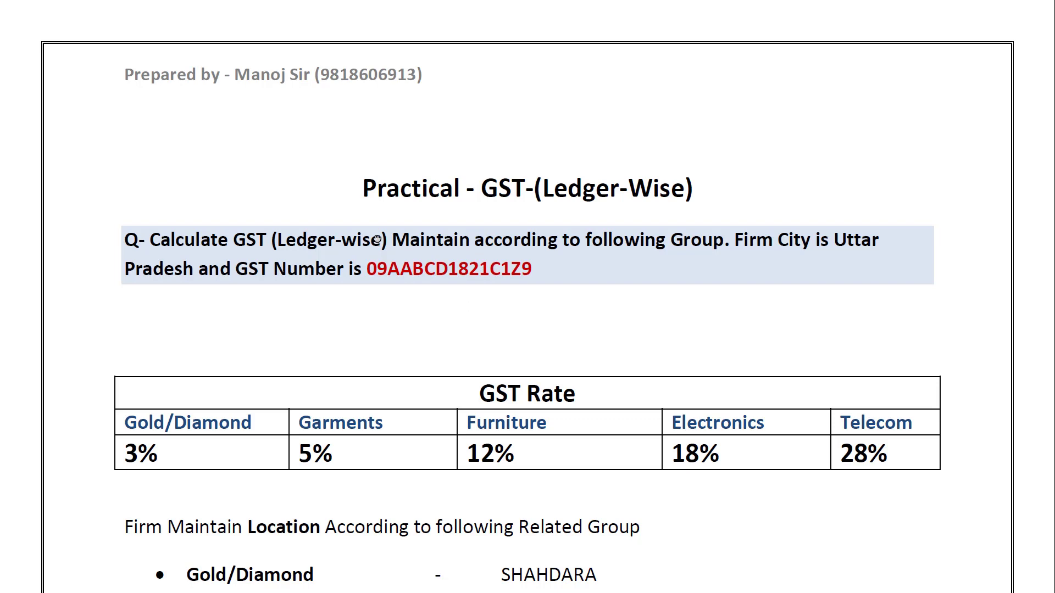
pyautogui.scroll(-3, 376, 347)
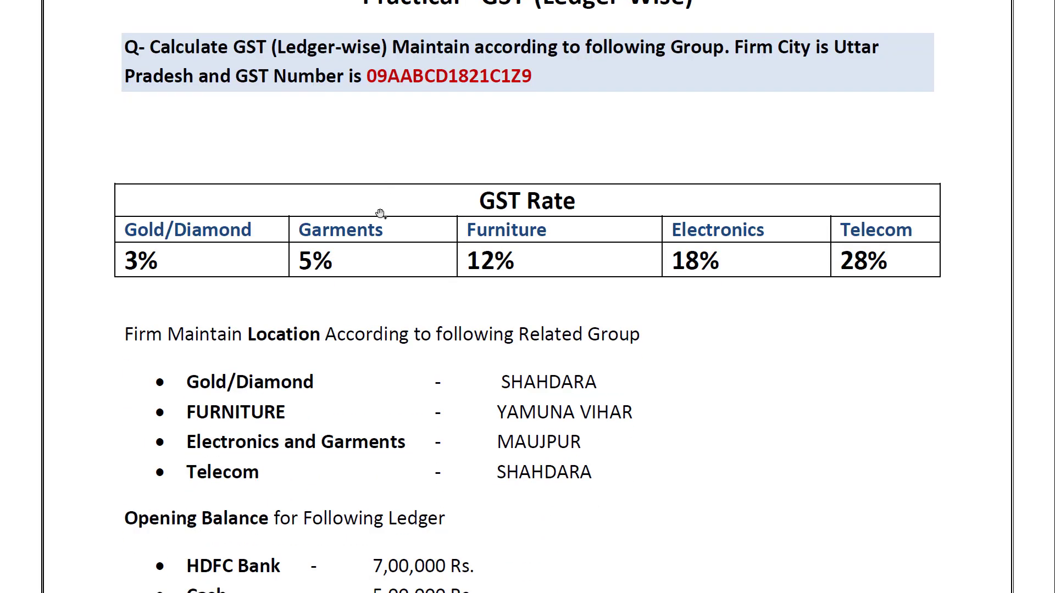
pyautogui.scroll(2, 380, 213)
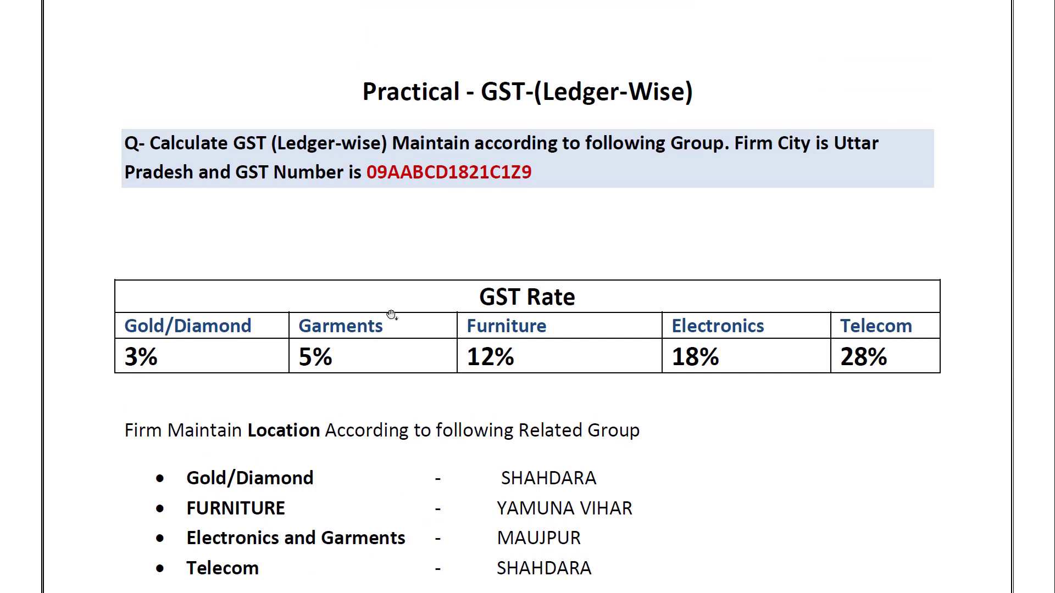
pyautogui.scroll(-4, 391, 314)
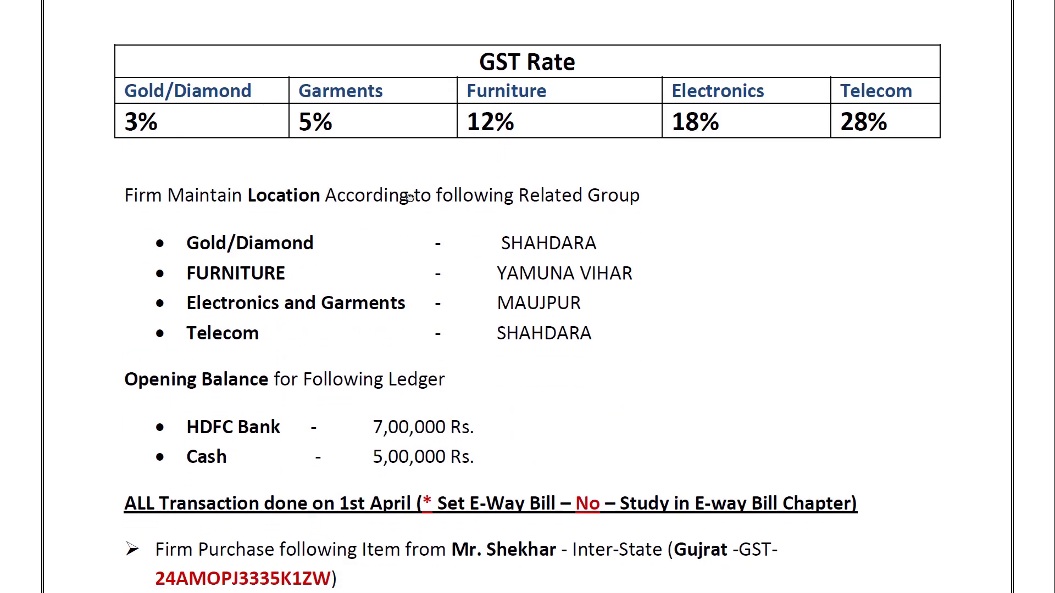
pyautogui.scroll(-3, 409, 197)
pyautogui.scroll(-6, 381, 313)
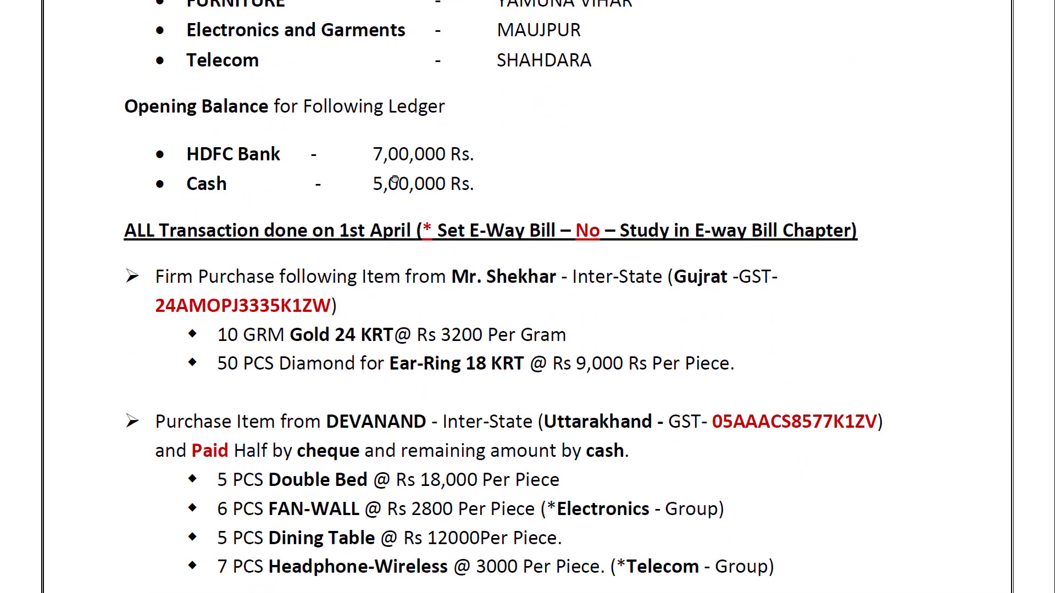